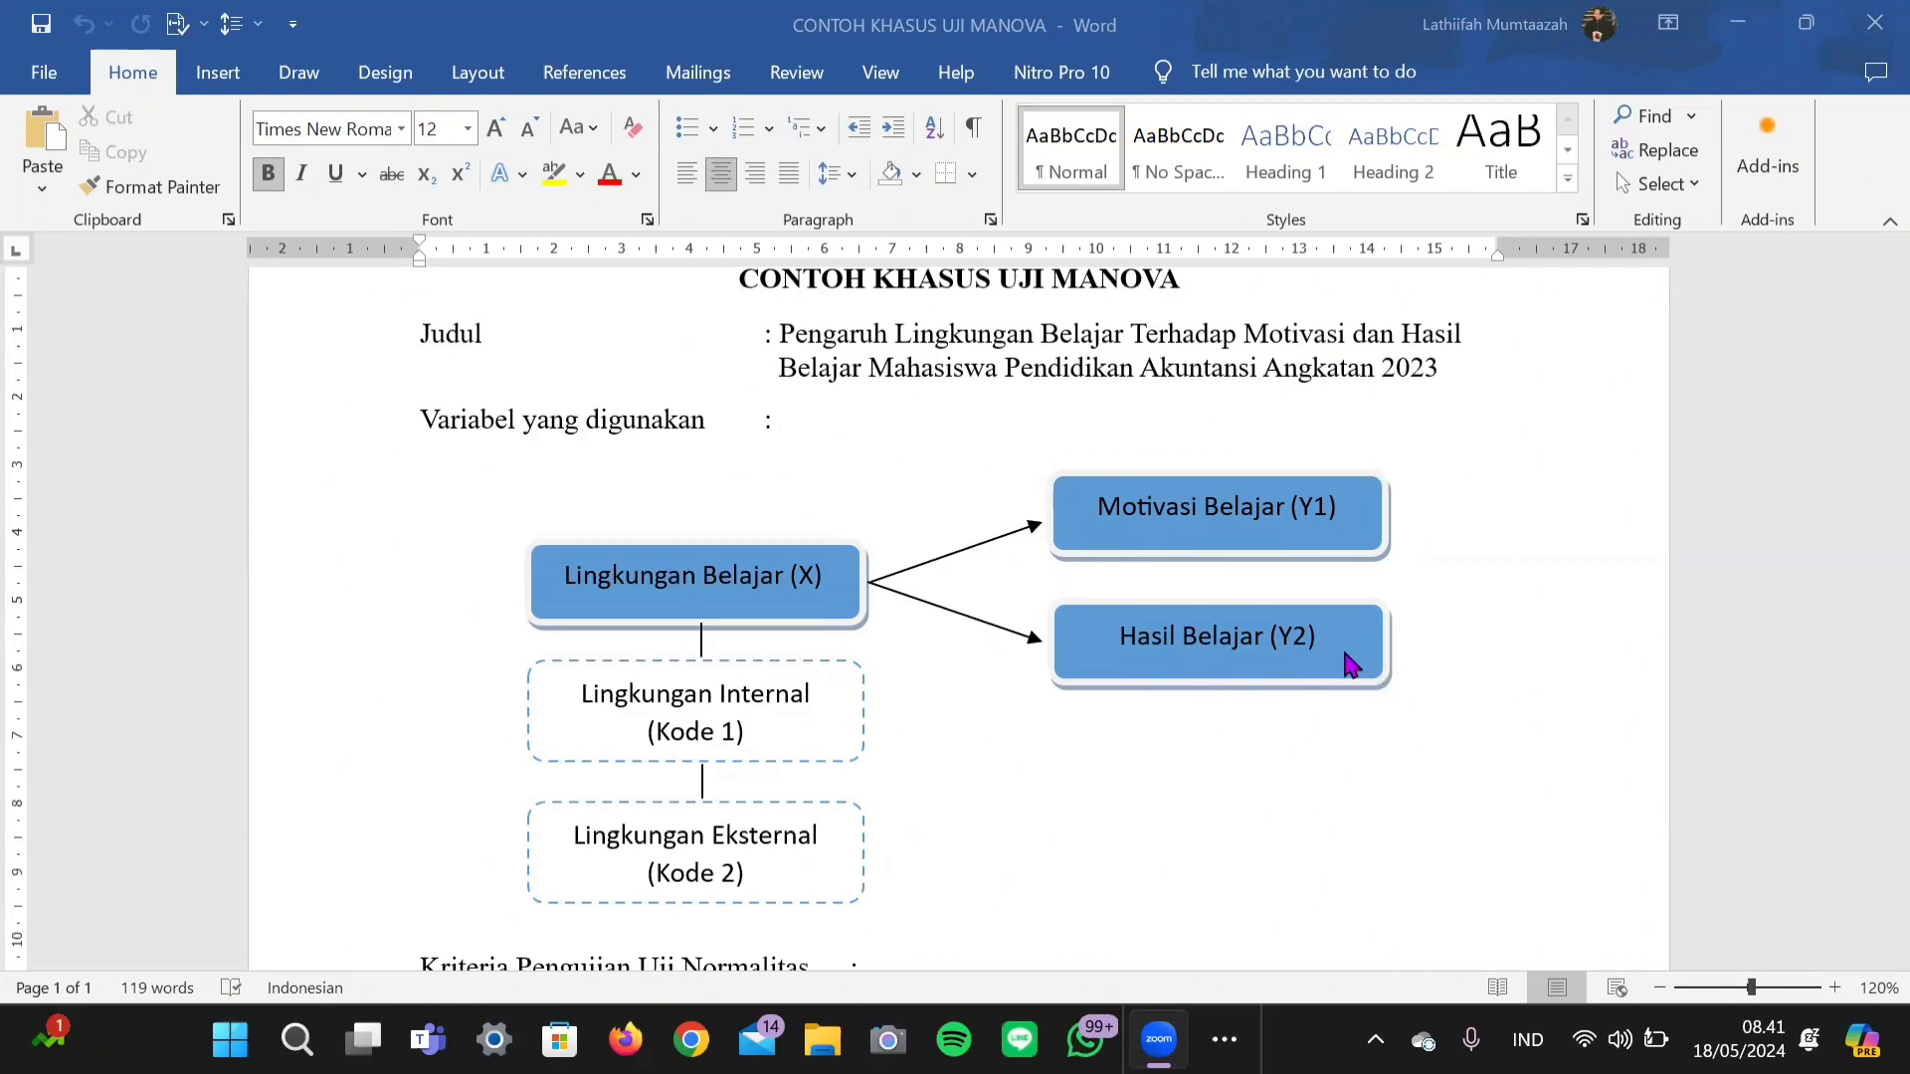
Switch to the DATA MANOVA workbook in Excel and review the Lingkungan Internal and Lingkungan Eksternal data rows.
key(alt+Tab)
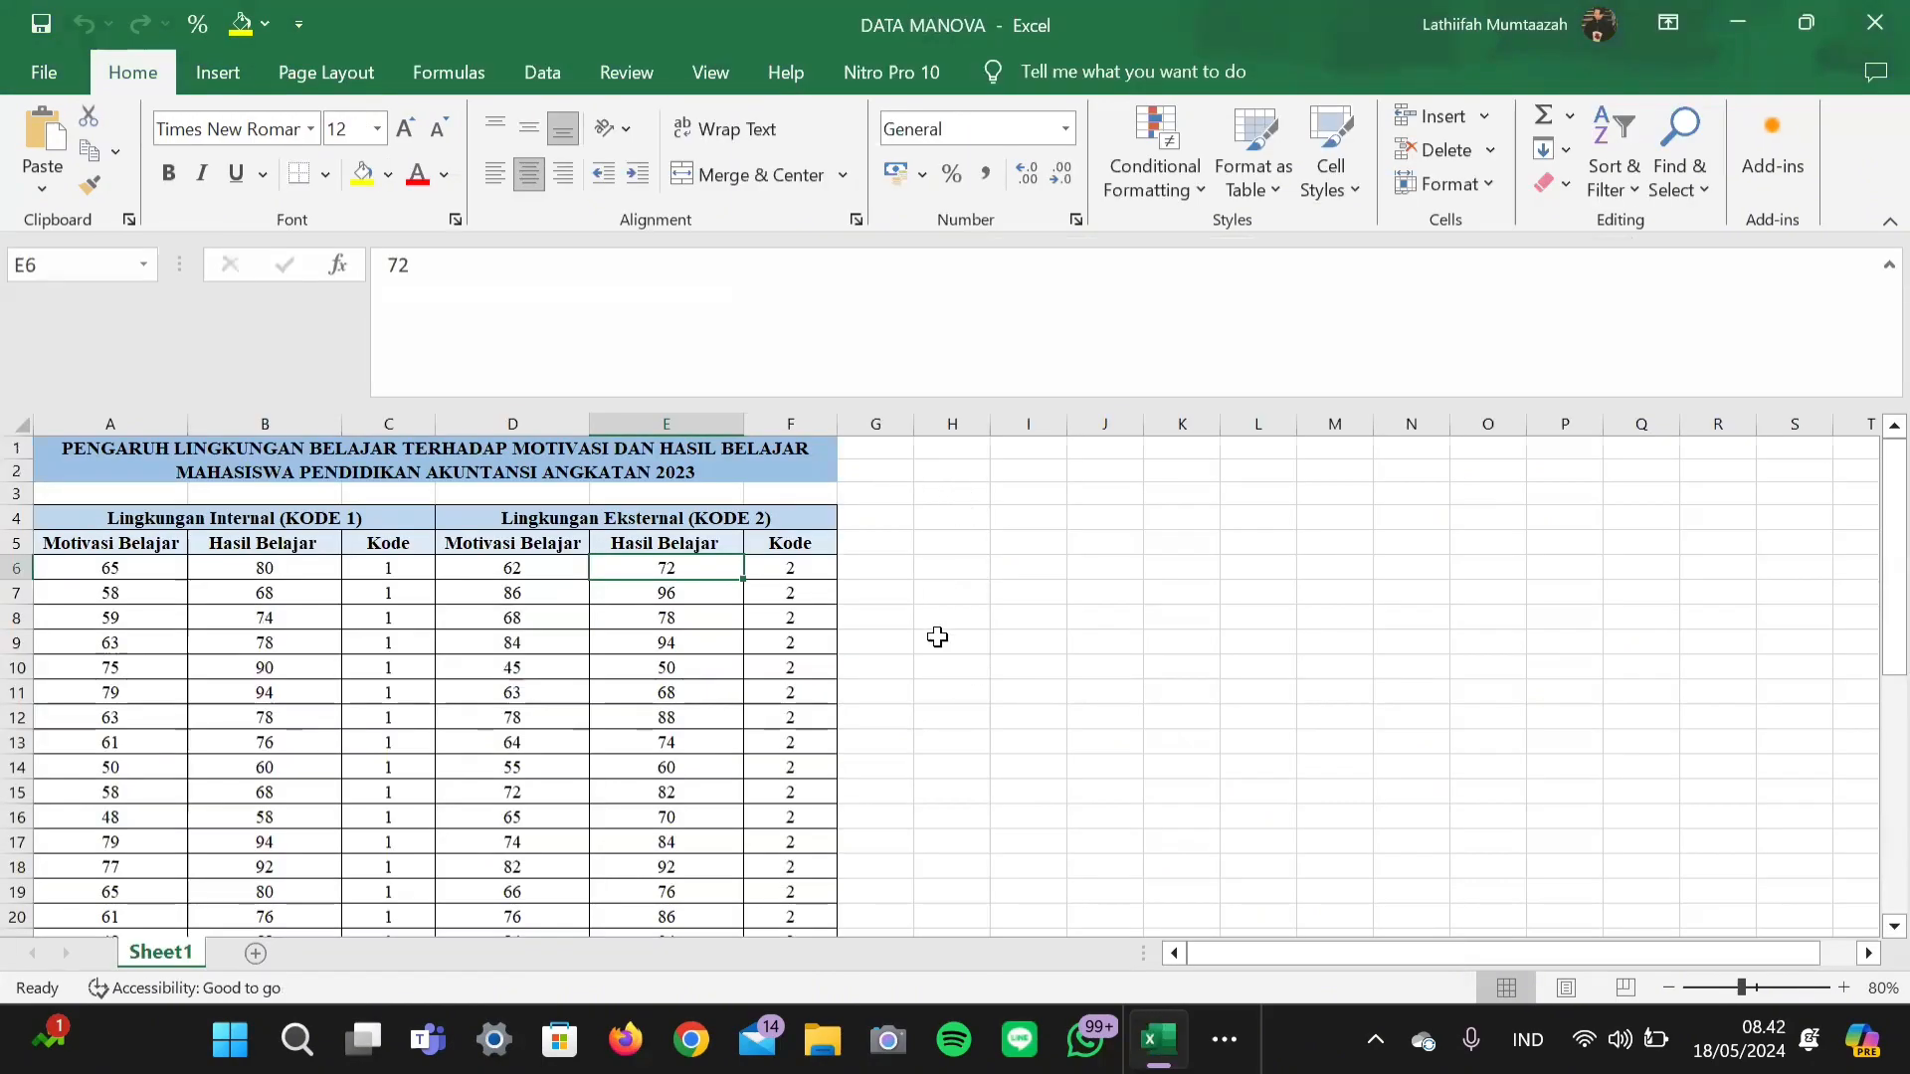
scroll(1004, 665, down, 1)
scroll(1004, 665, down, 6)
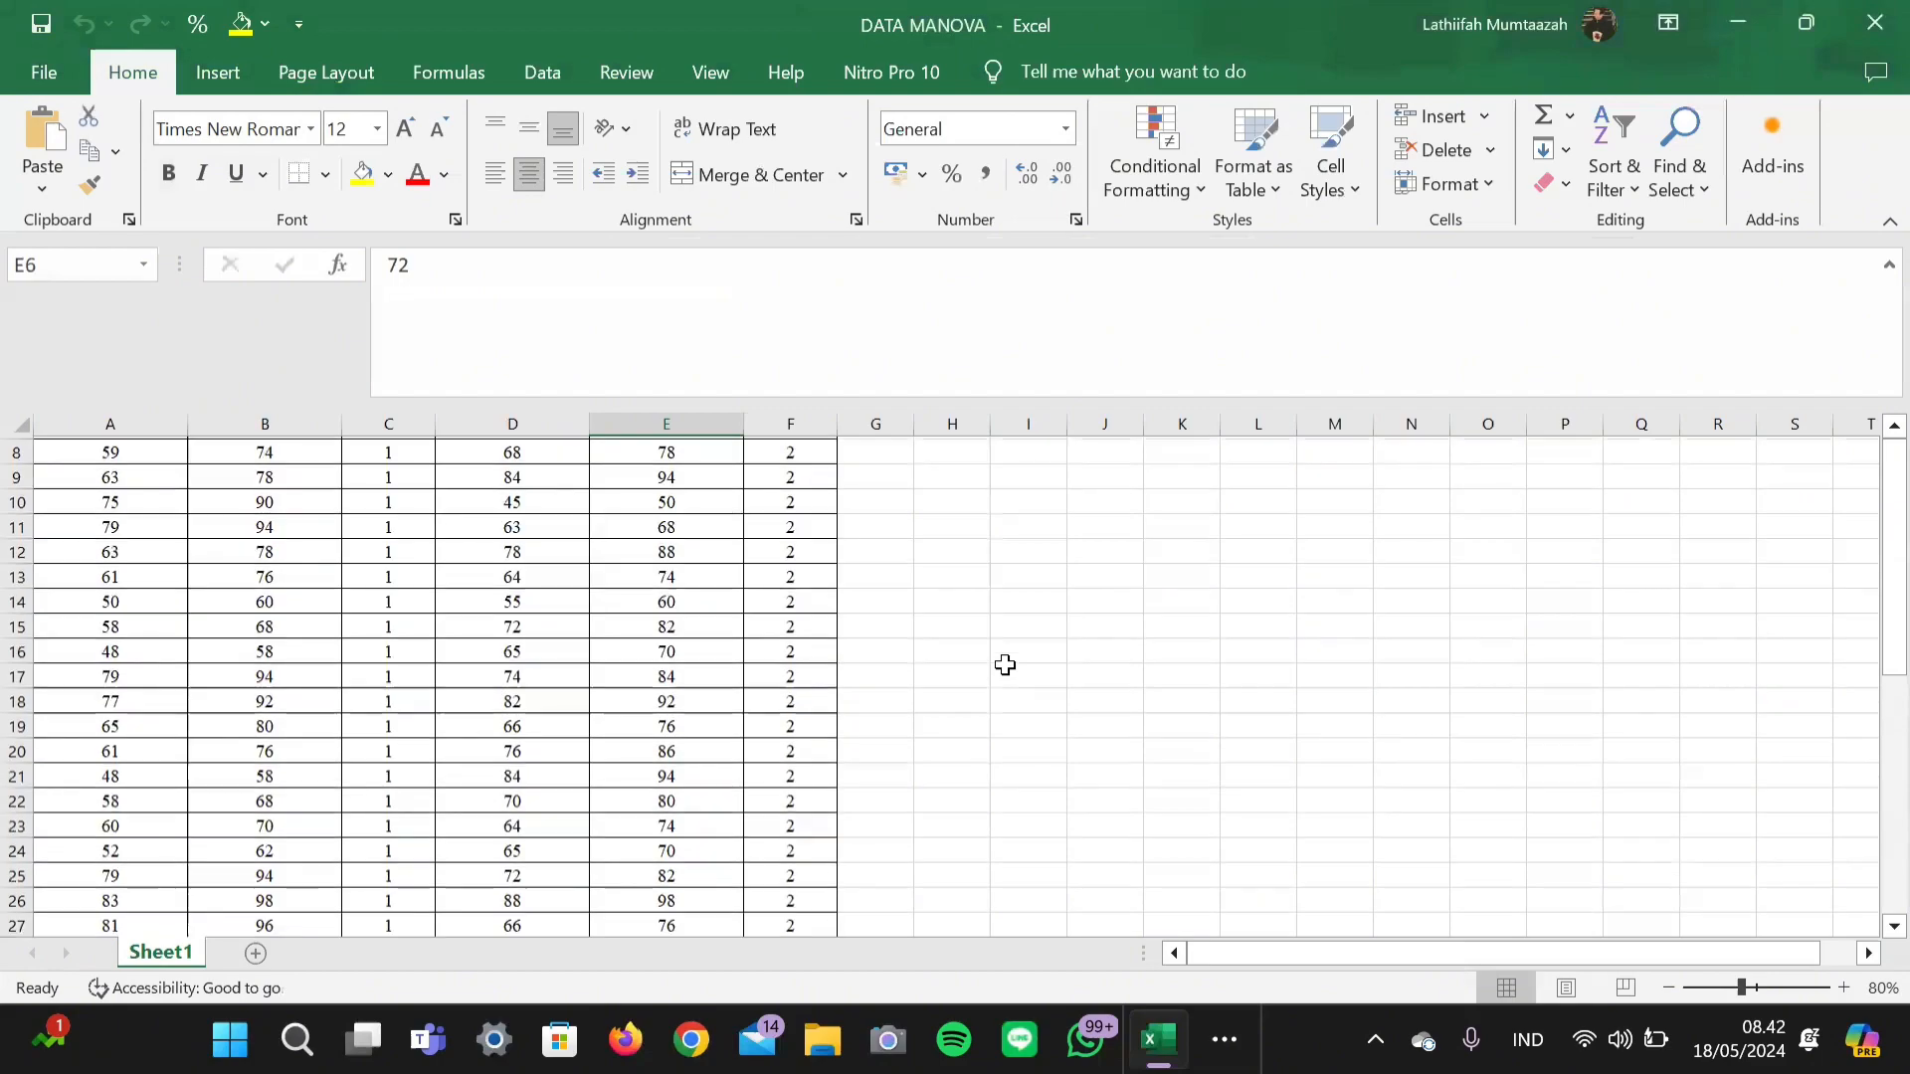
scroll(1005, 665, down, 2)
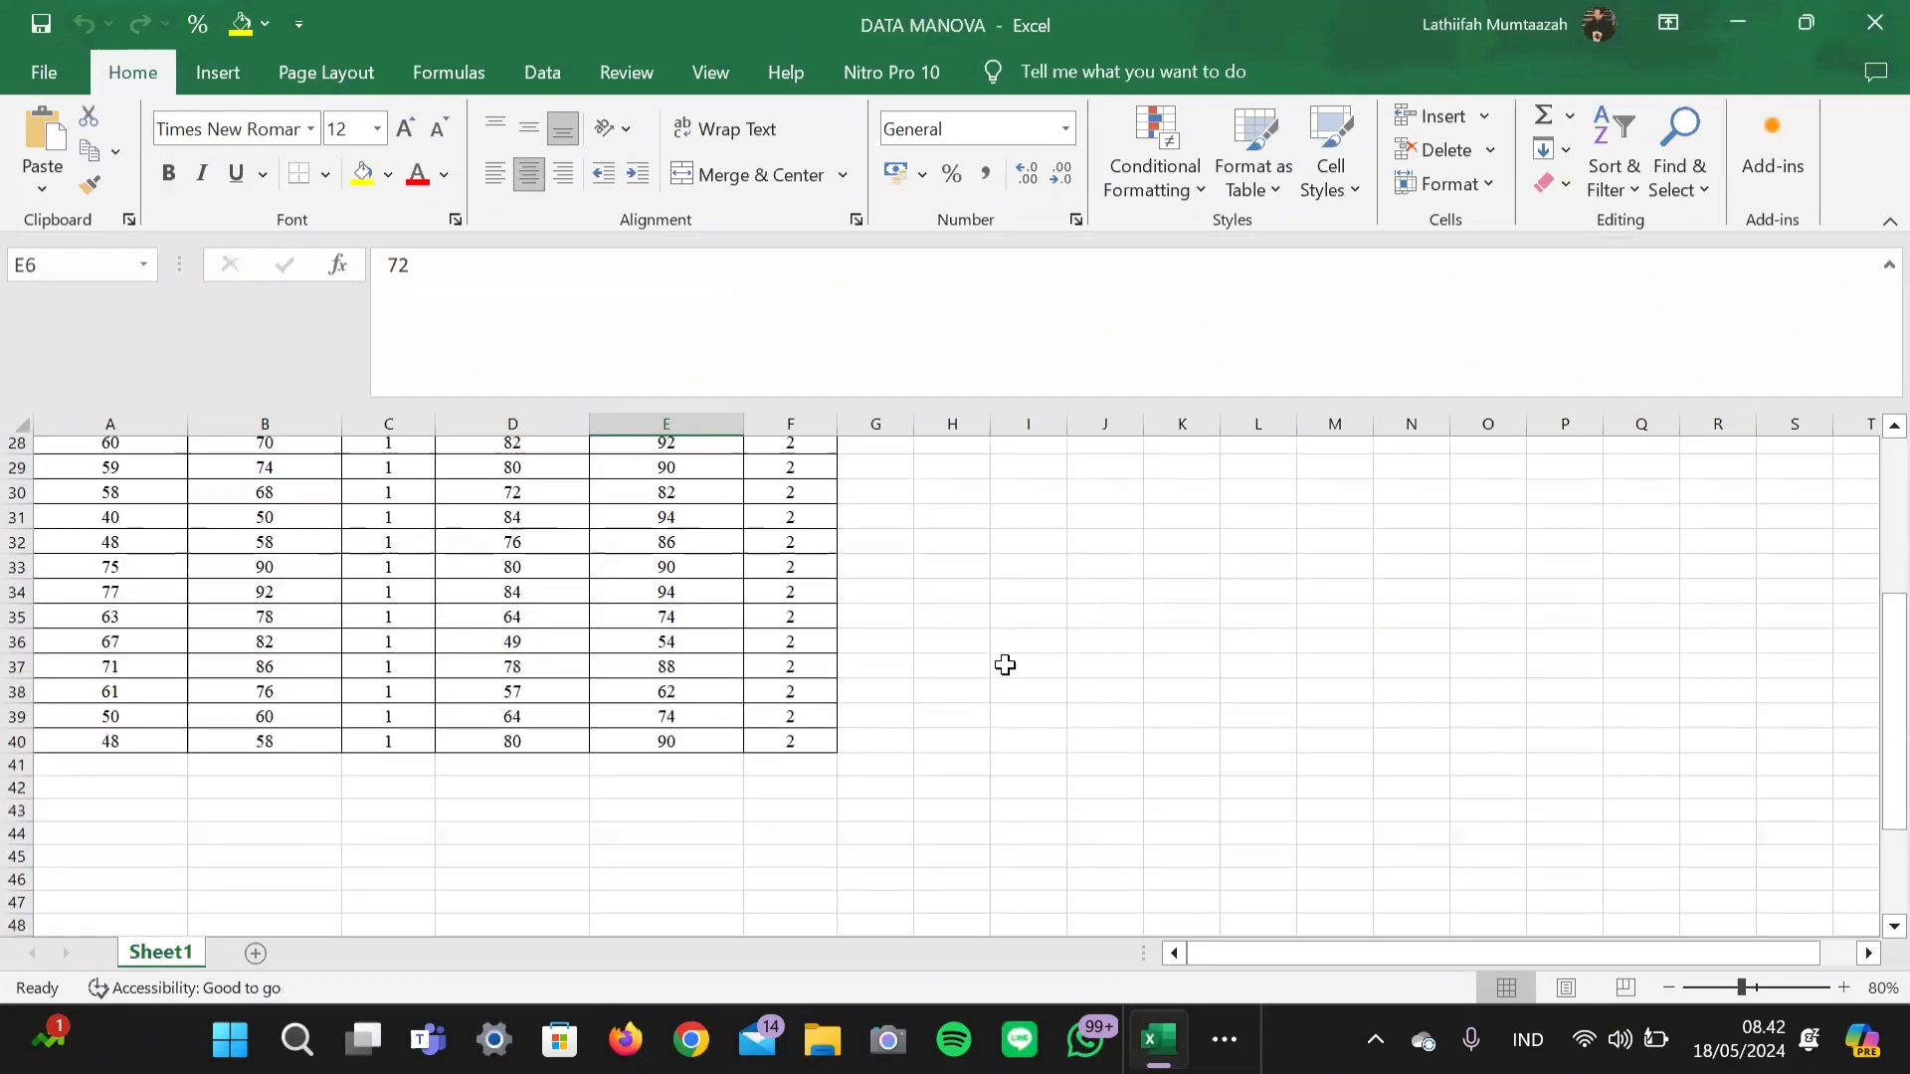
scroll(1005, 664, up, 1)
scroll(1005, 665, up, 8)
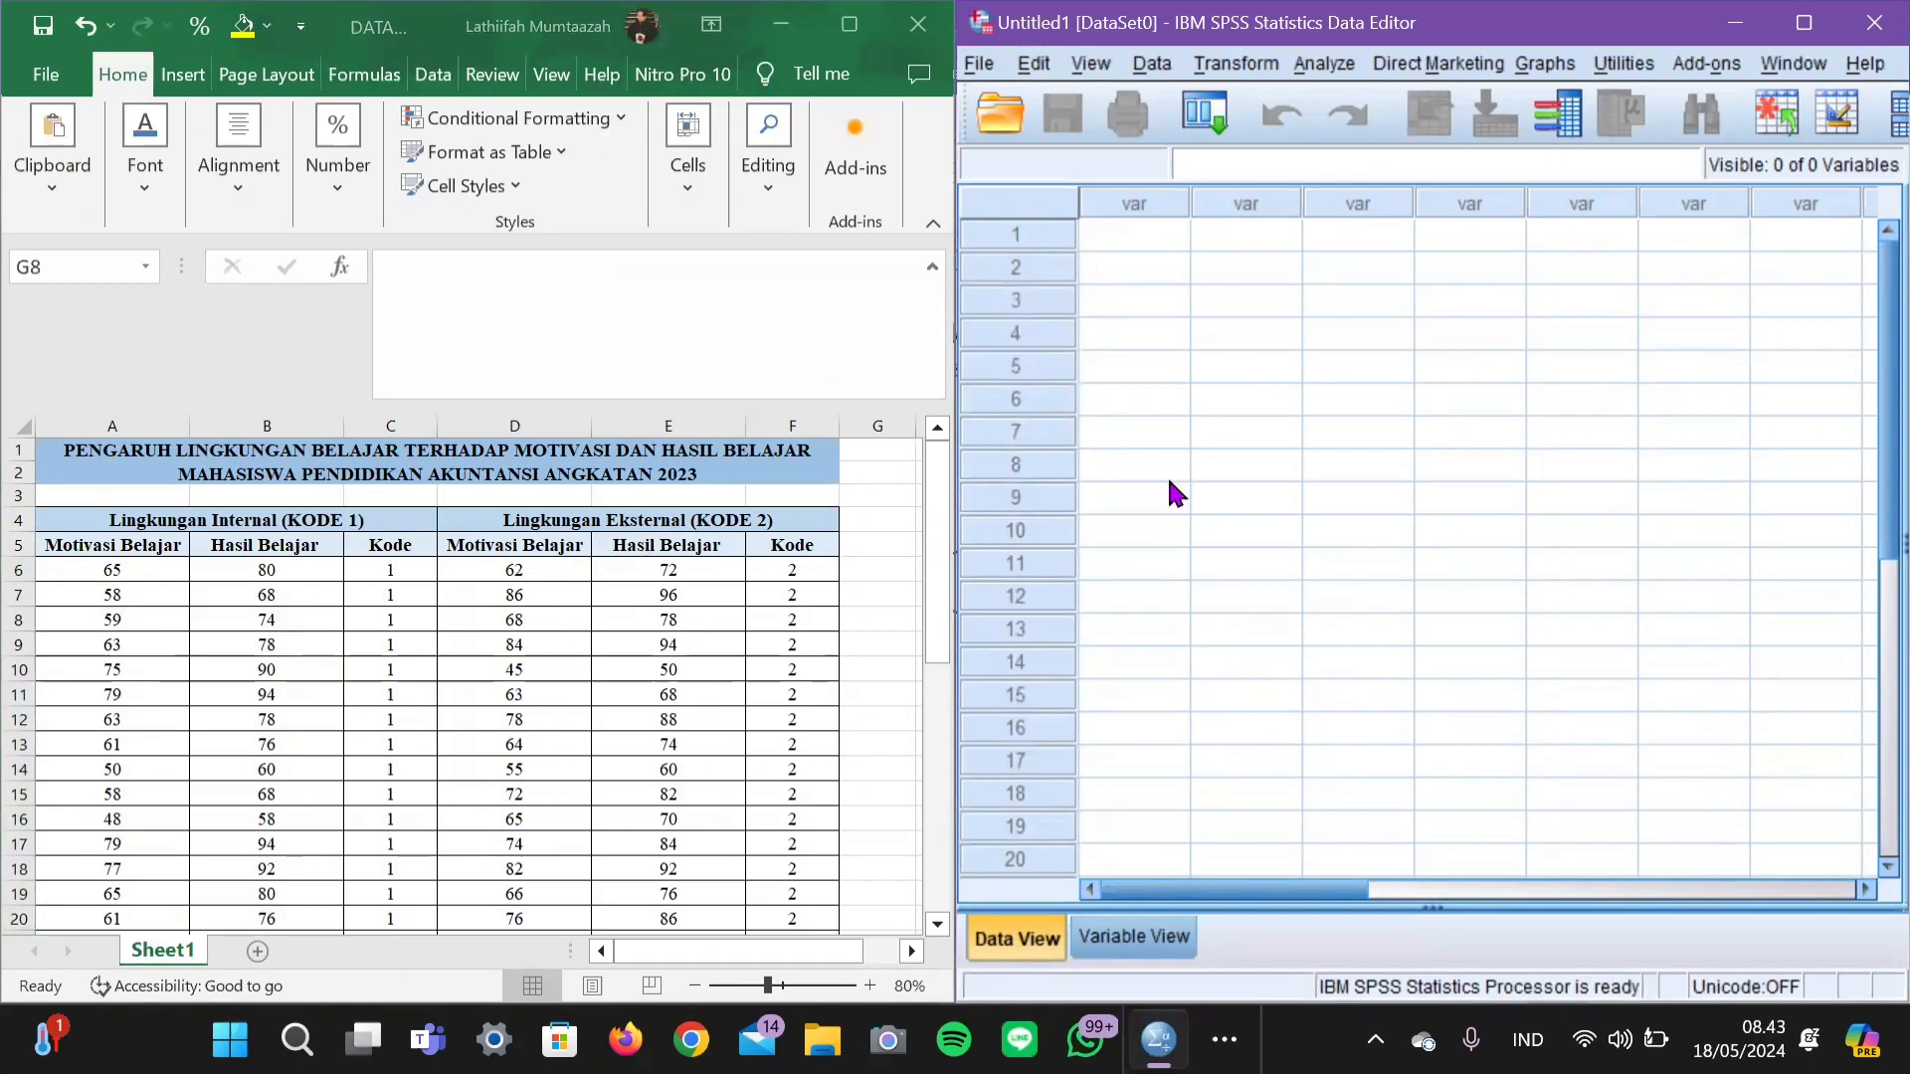
Copy the Lingkungan Internal data in A6:C40 from Excel into the empty SPSS data sheet, starting at row 1 of the first column.
click(108, 567)
key(shift+Right)
key(shift+Right)
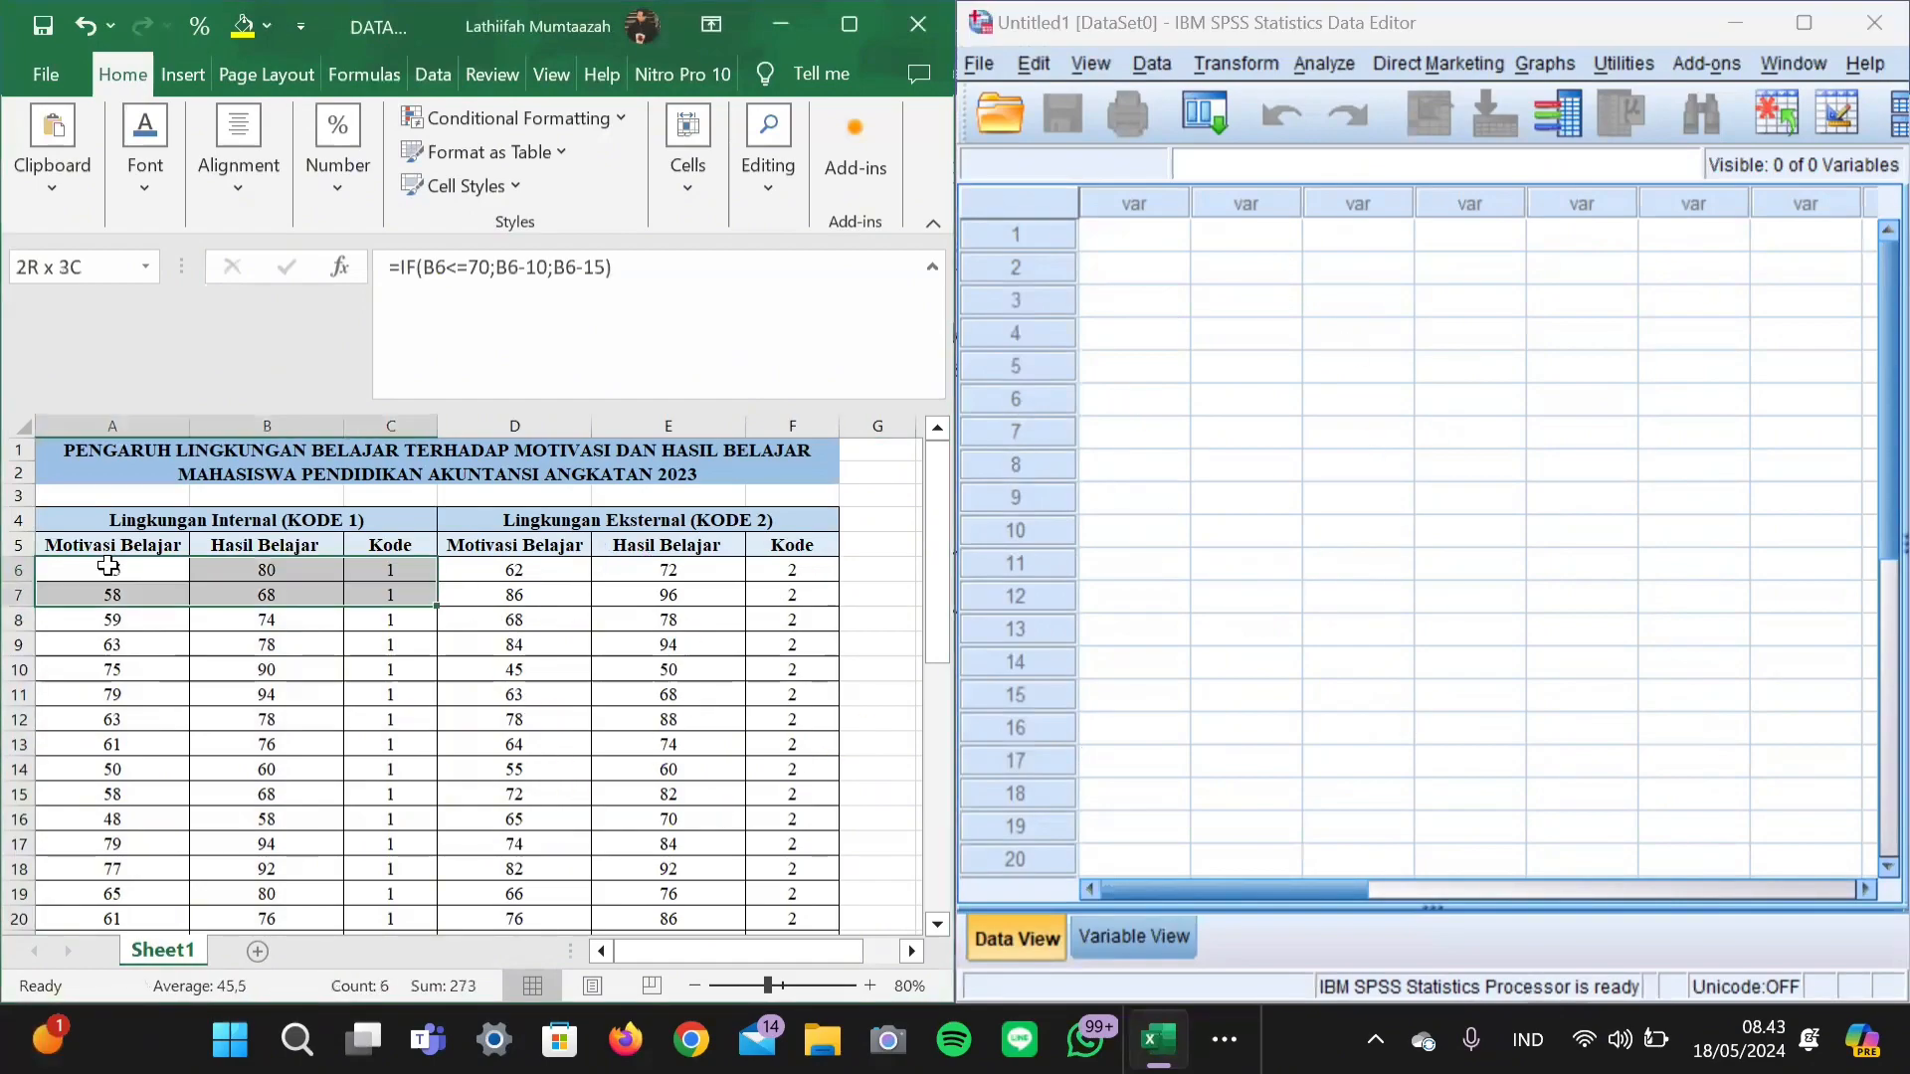
key(shift+Down)
key(shift+Down)
key(shift+Down)
key(shift+Down)
key(shift+Down)
key(shift+Down)
key(shift+Down)
key(shift+Down)
key(shift+Down)
key(shift+Down)
key(shift+Down)
key(shift+Down)
key(shift+Down)
key(shift+Down)
key(shift+Down)
key(shift+Down)
key(shift+Down)
key(shift+Down)
key(shift+Down)
key(shift+Down)
key(shift+Down)
key(shift+Down)
key(shift+Down)
key(shift+Down)
key(shift+Down)
key(shift+Down)
key(shift+Down)
key(shift+Down)
key(shift+Down)
key(shift+Down)
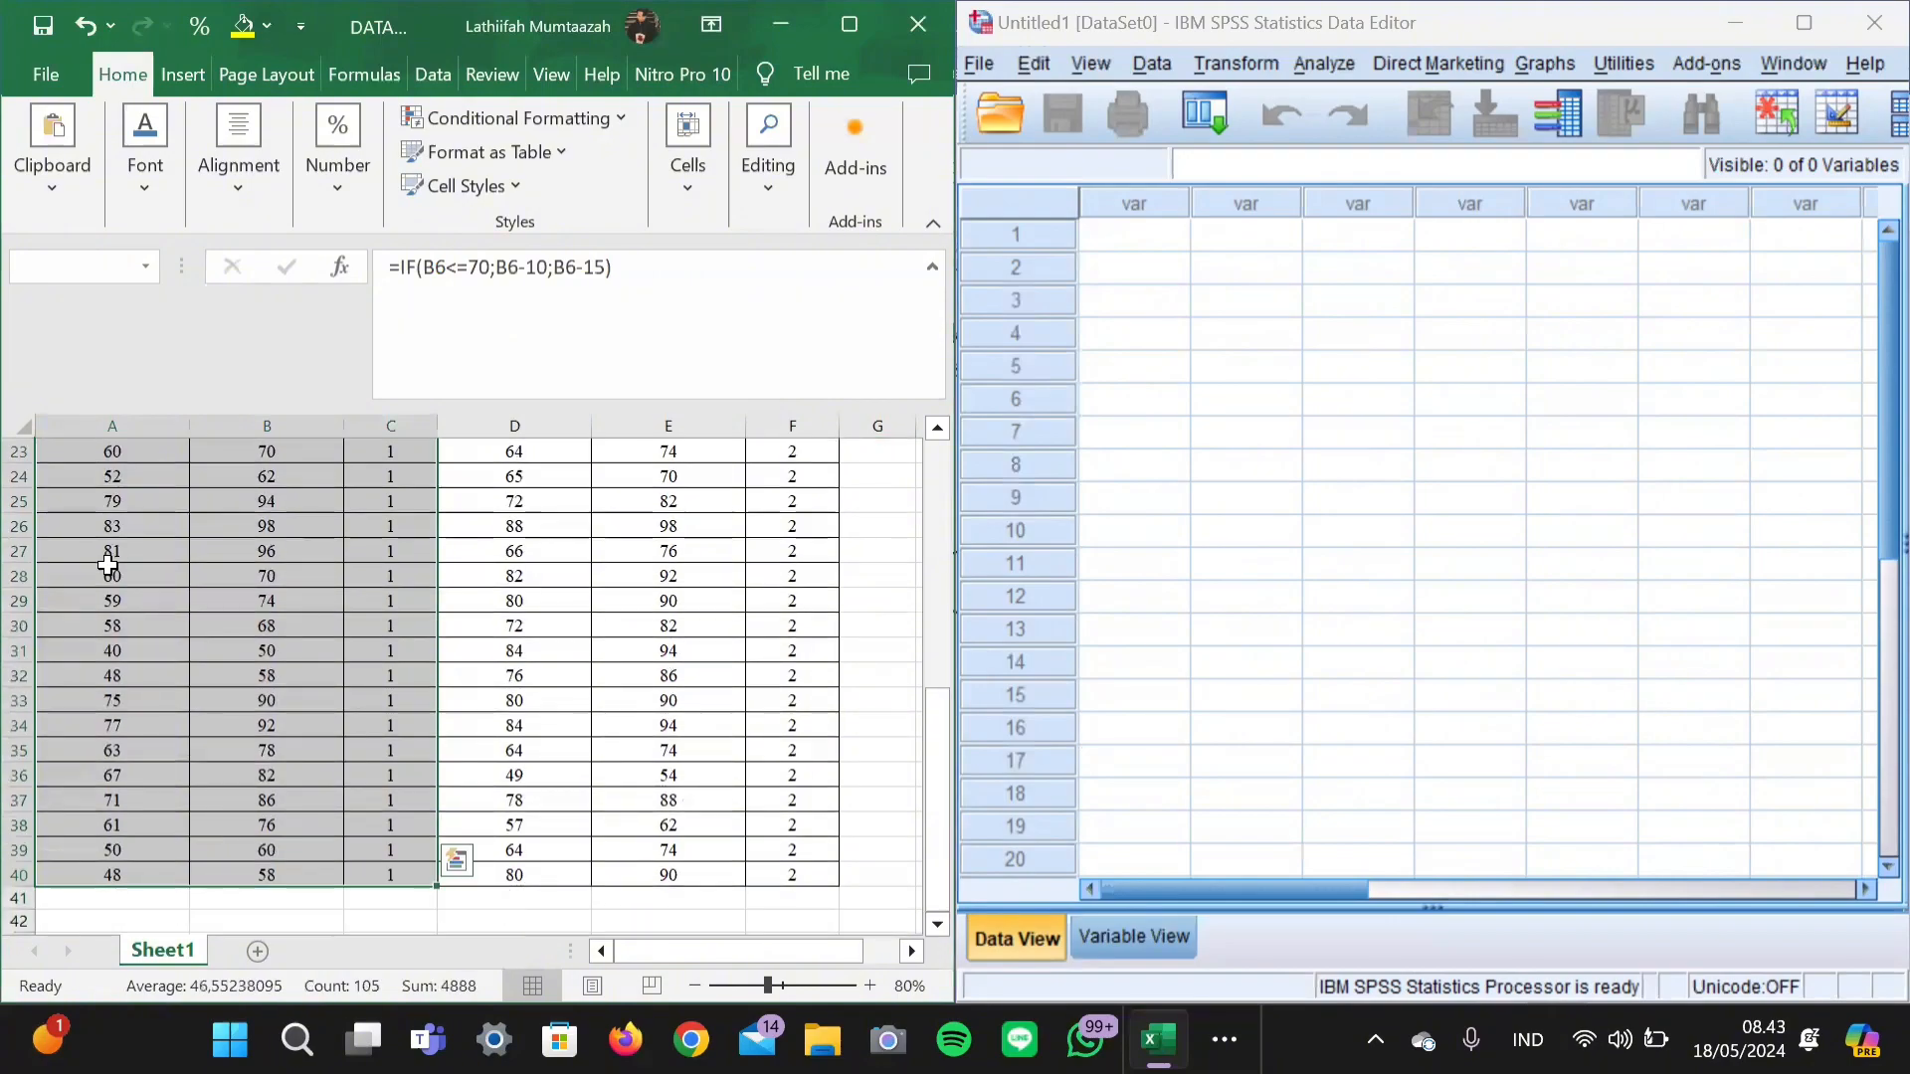
key(ctrl+c)
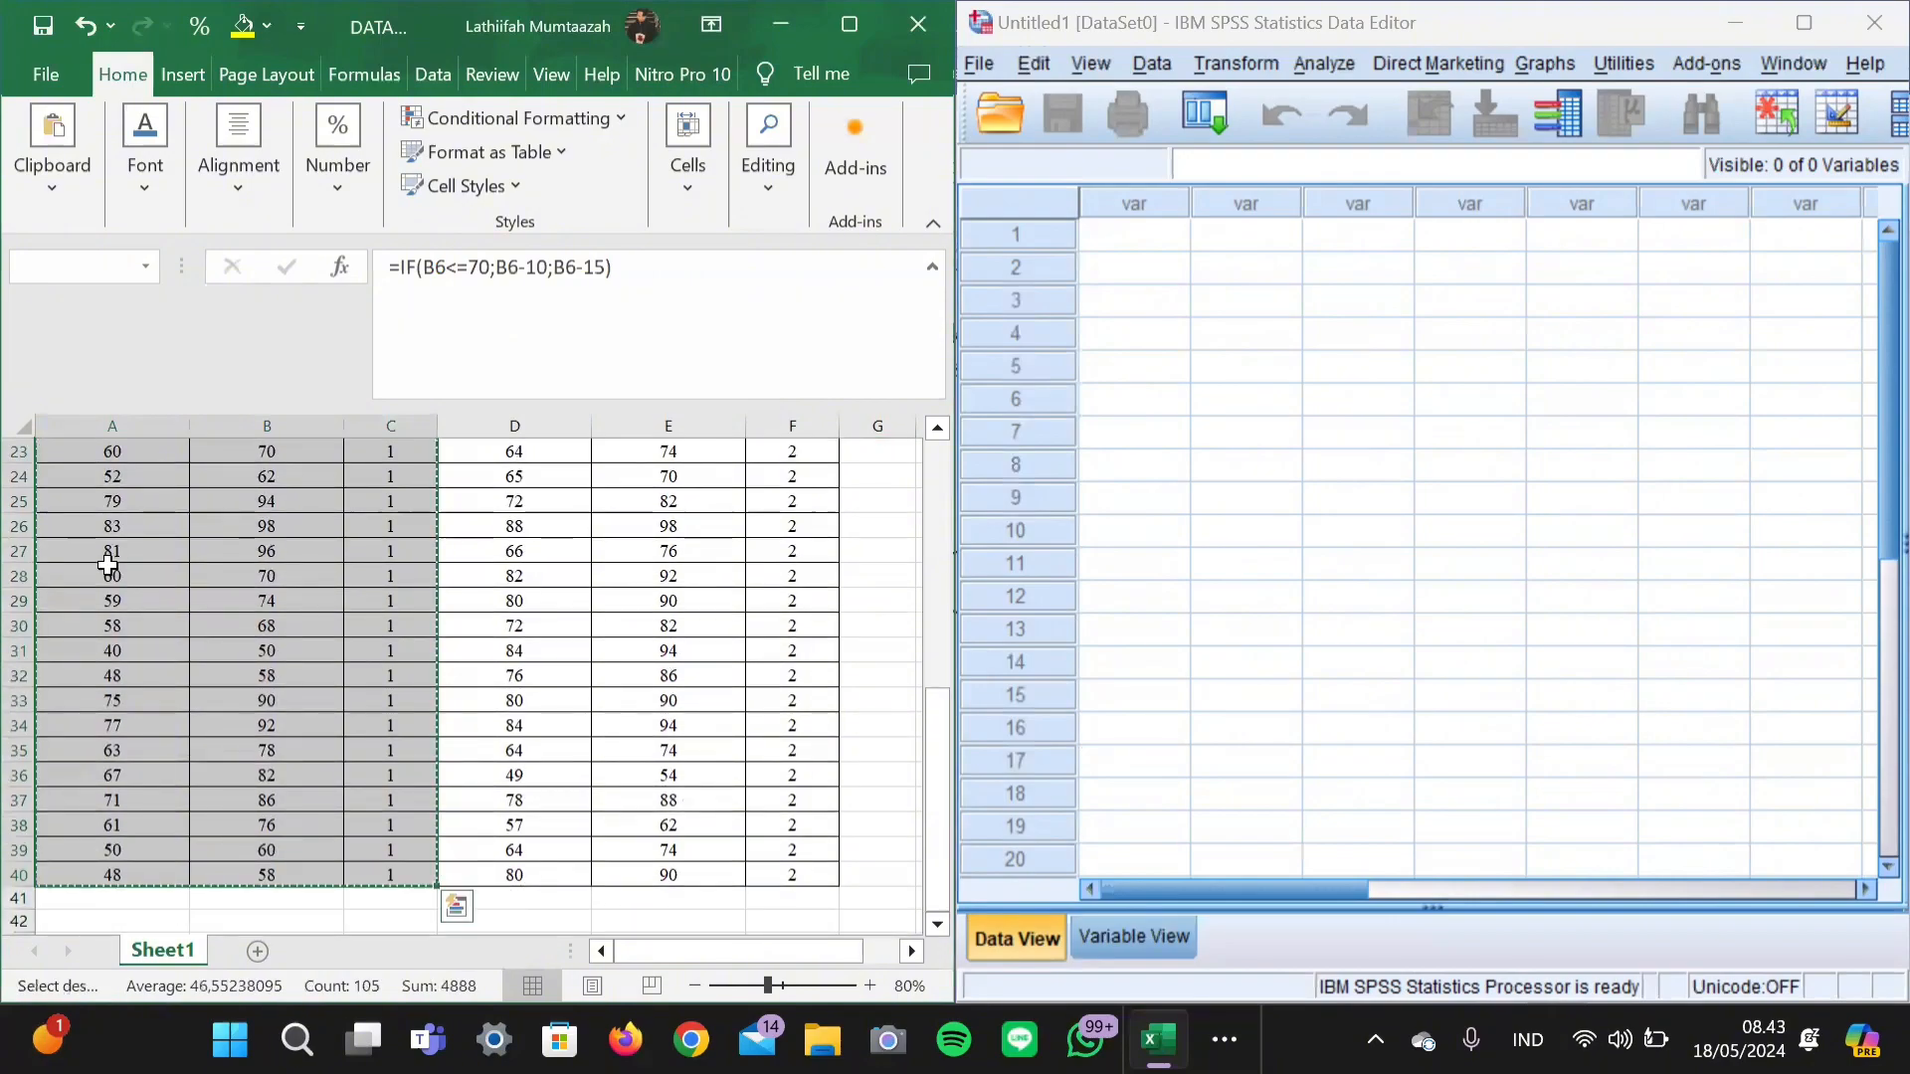
click(1135, 241)
key(ctrl+v)
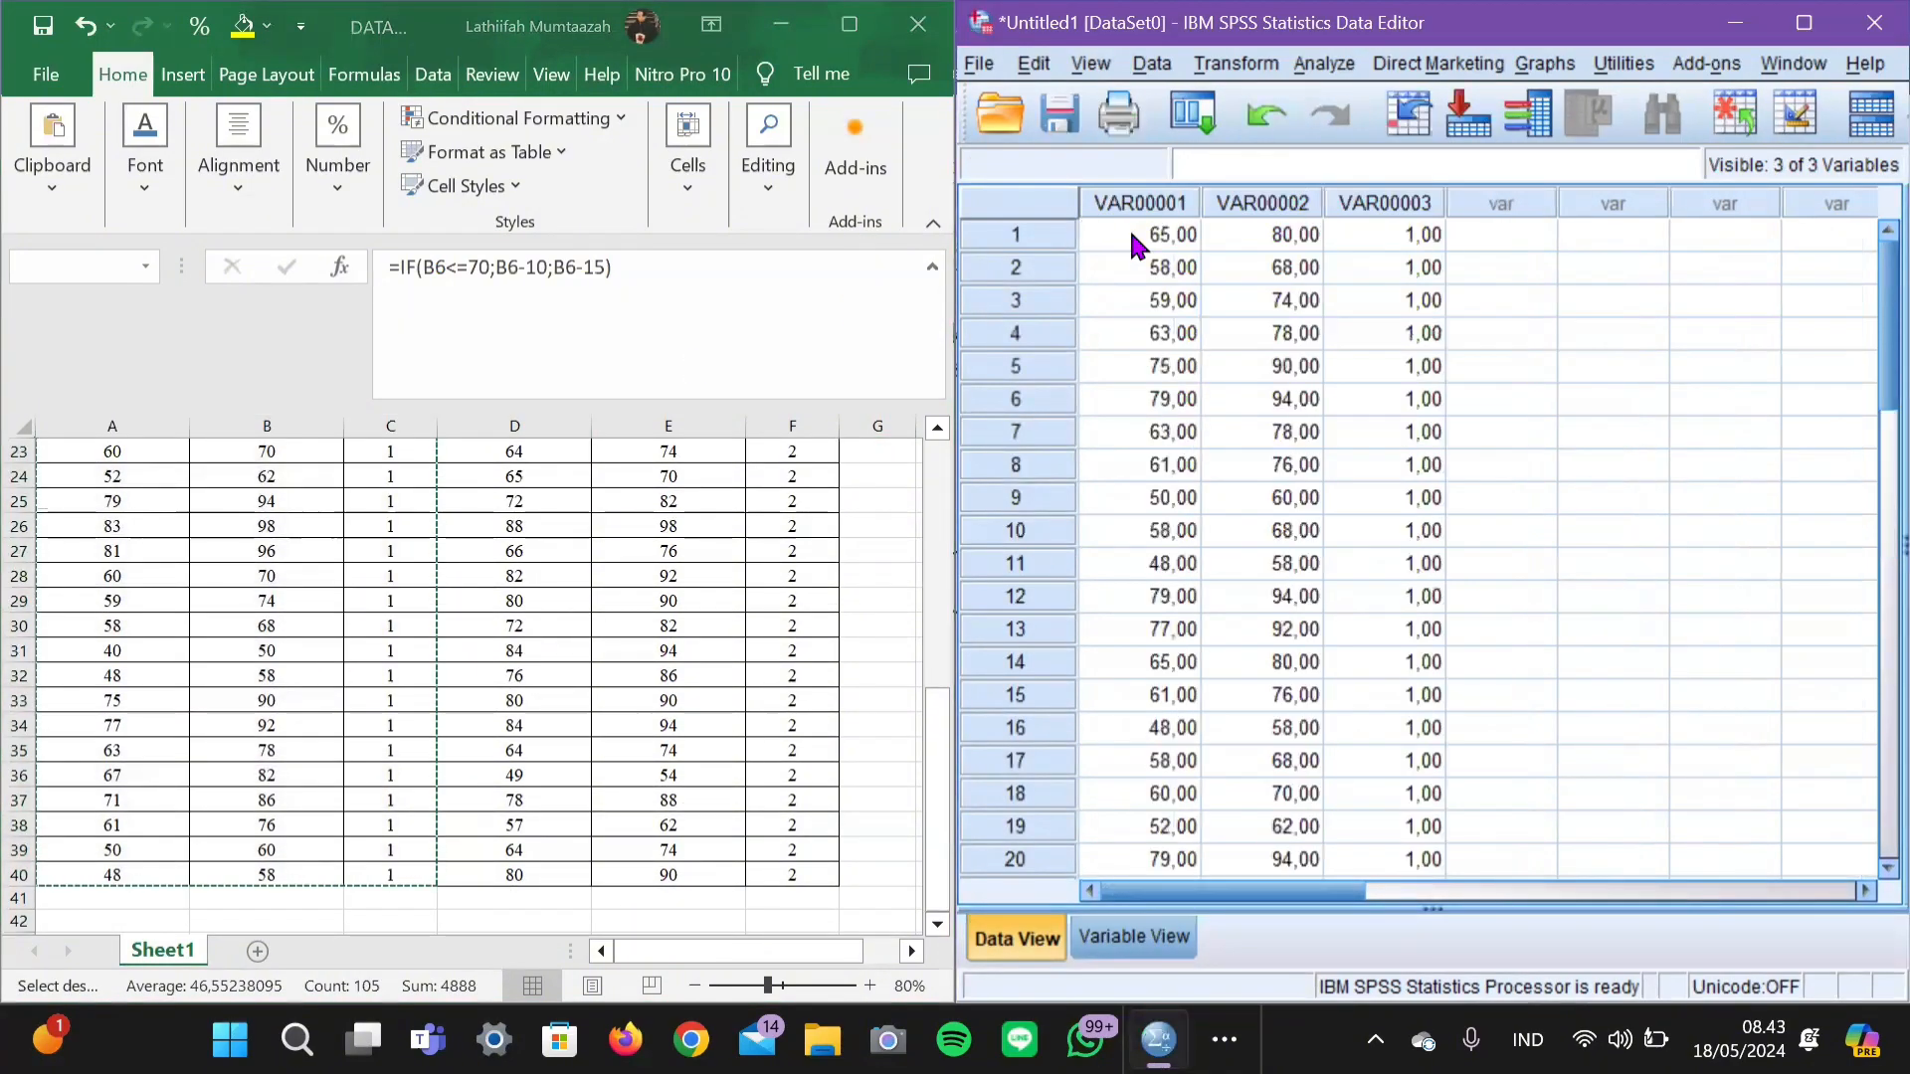
Copy the Lingkungan Eksternal data in D6:F40 of the Excel sheet.
scroll(533, 596, up, 7)
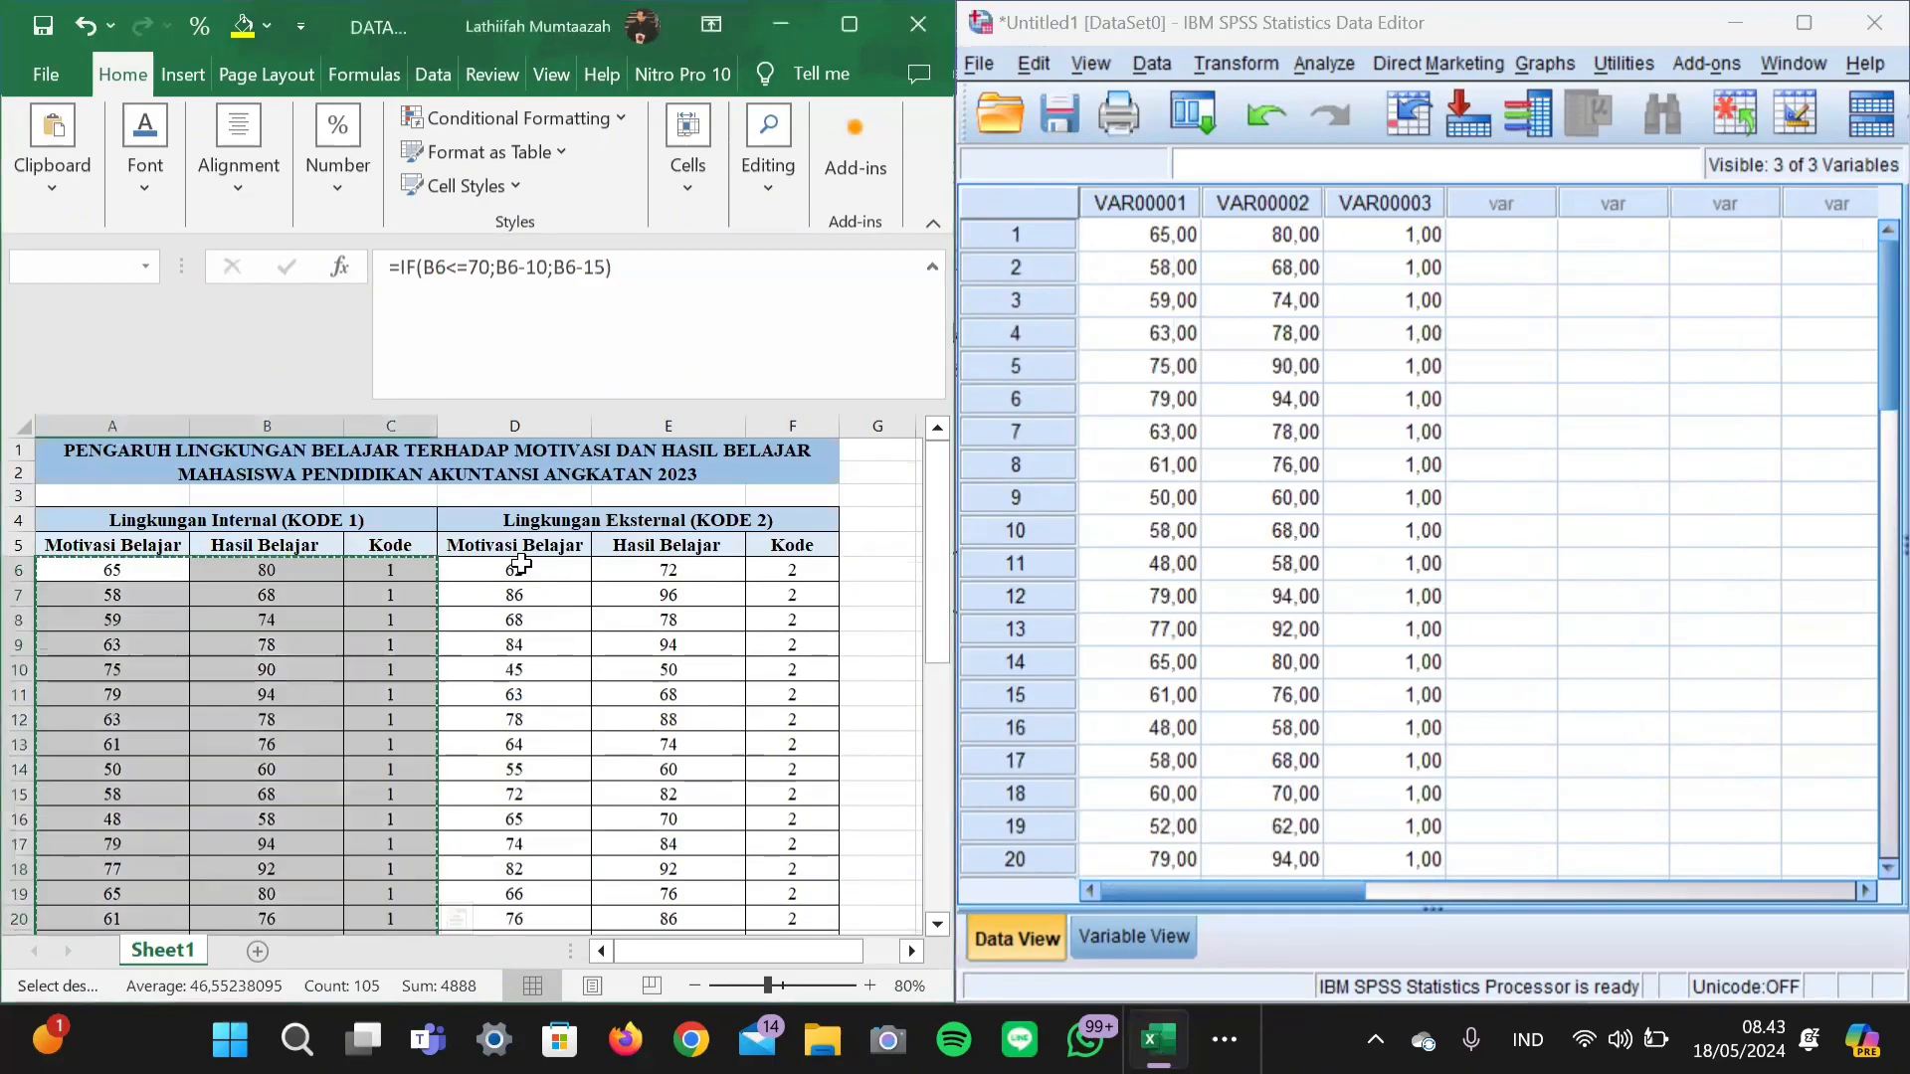
click(522, 571)
key(shift+Right)
key(shift+Right)
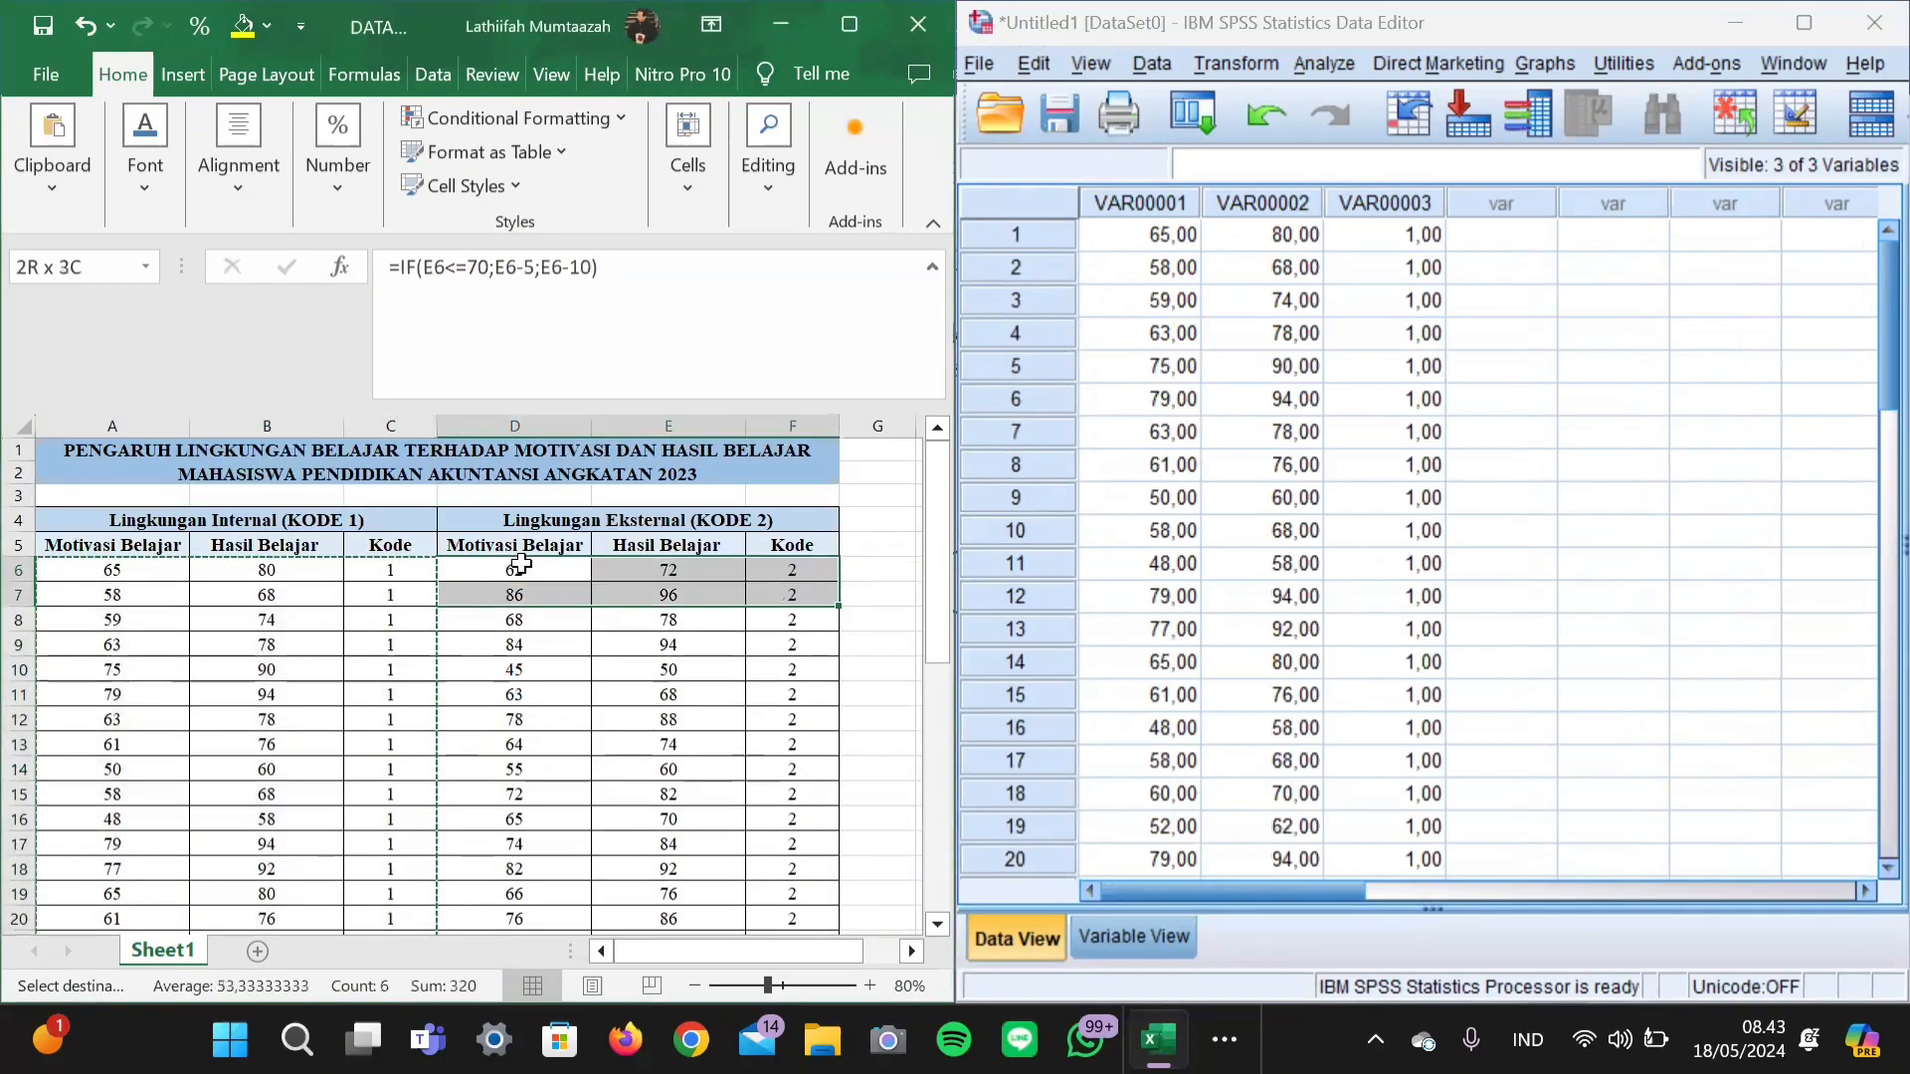
key(shift+Down)
key(shift+Down)
key(shift+Down)
key(shift+Down)
key(shift+Down)
key(shift+Down)
key(shift+Down)
key(shift+Down)
key(shift+Down)
key(shift+Down)
key(shift+Down)
key(shift+Down)
key(shift+Down)
key(shift+Down)
key(shift+Down)
key(shift+Down)
key(shift+Down)
key(shift+Down)
key(shift+Down)
key(shift+Down)
key(shift+Down)
key(shift+Down)
key(shift+Down)
key(shift+Down)
key(shift+Down)
key(shift+Down)
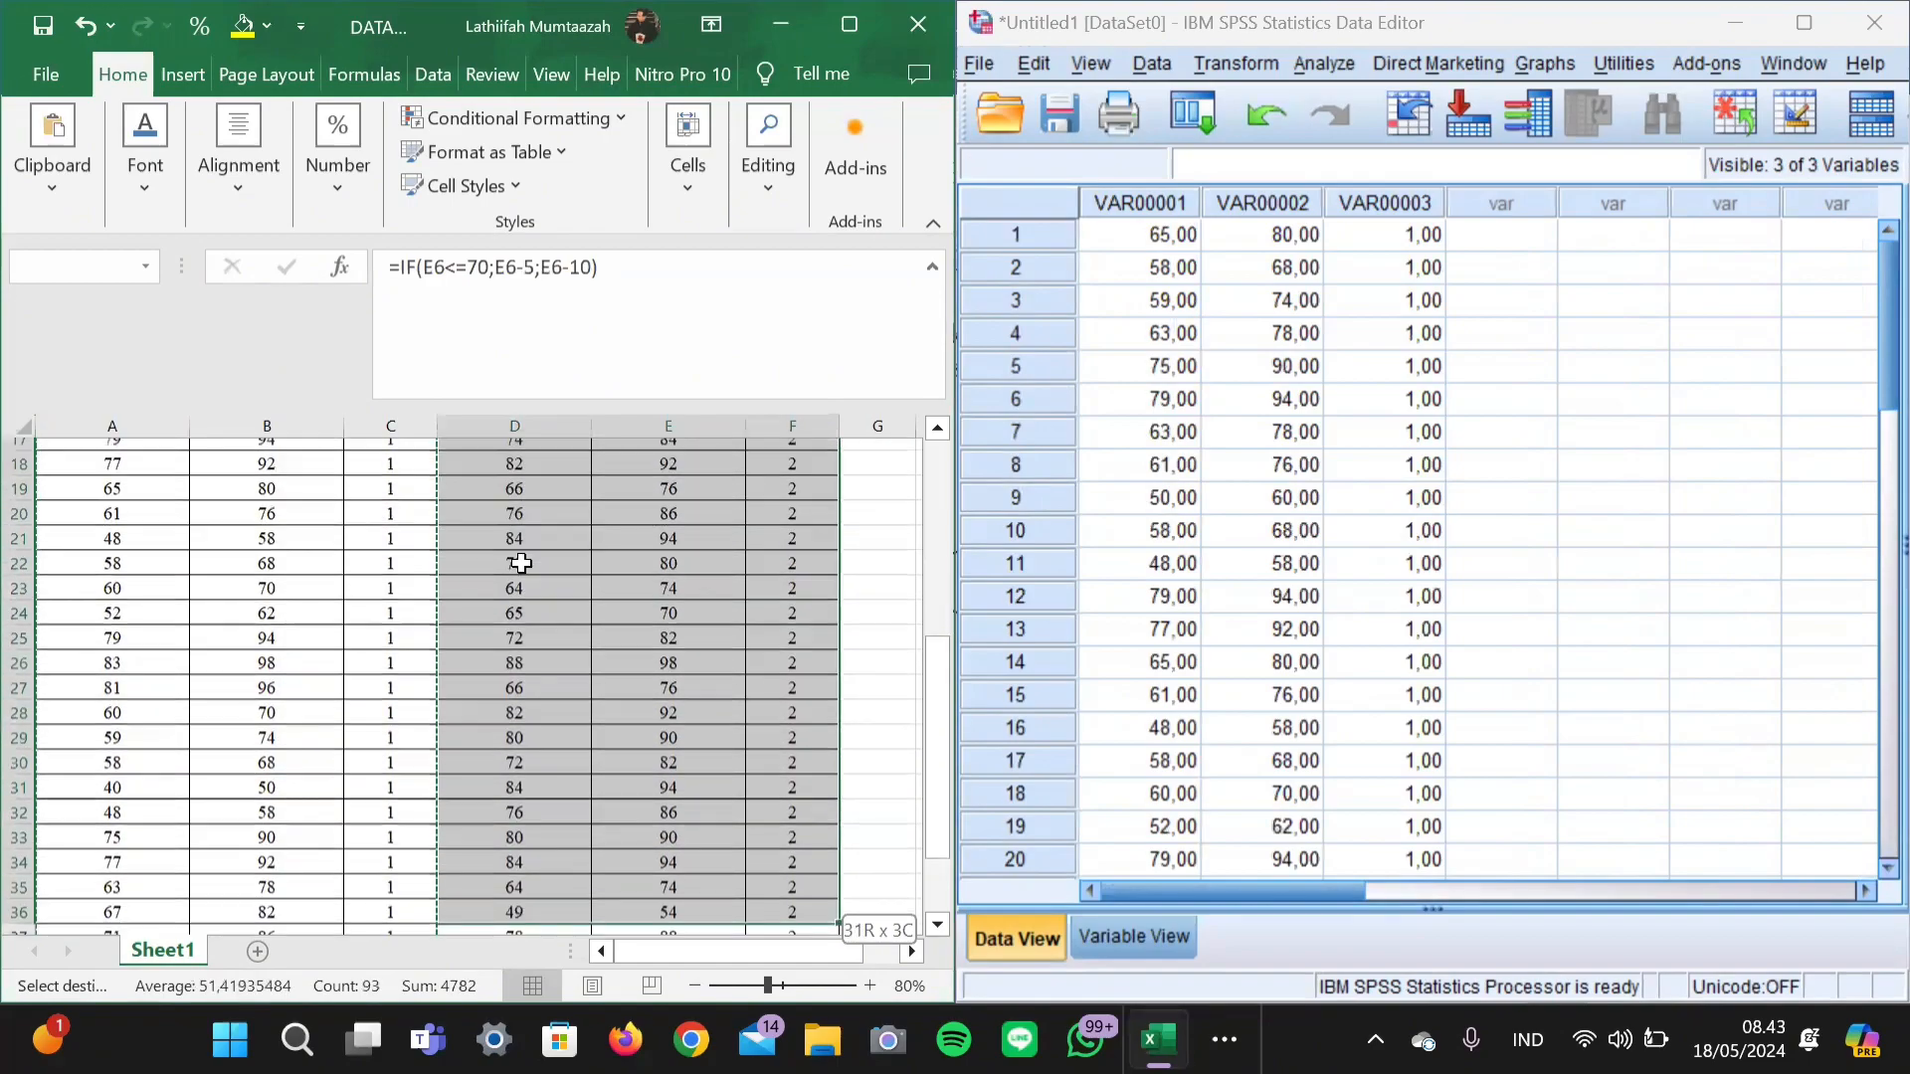
key(ctrl+c)
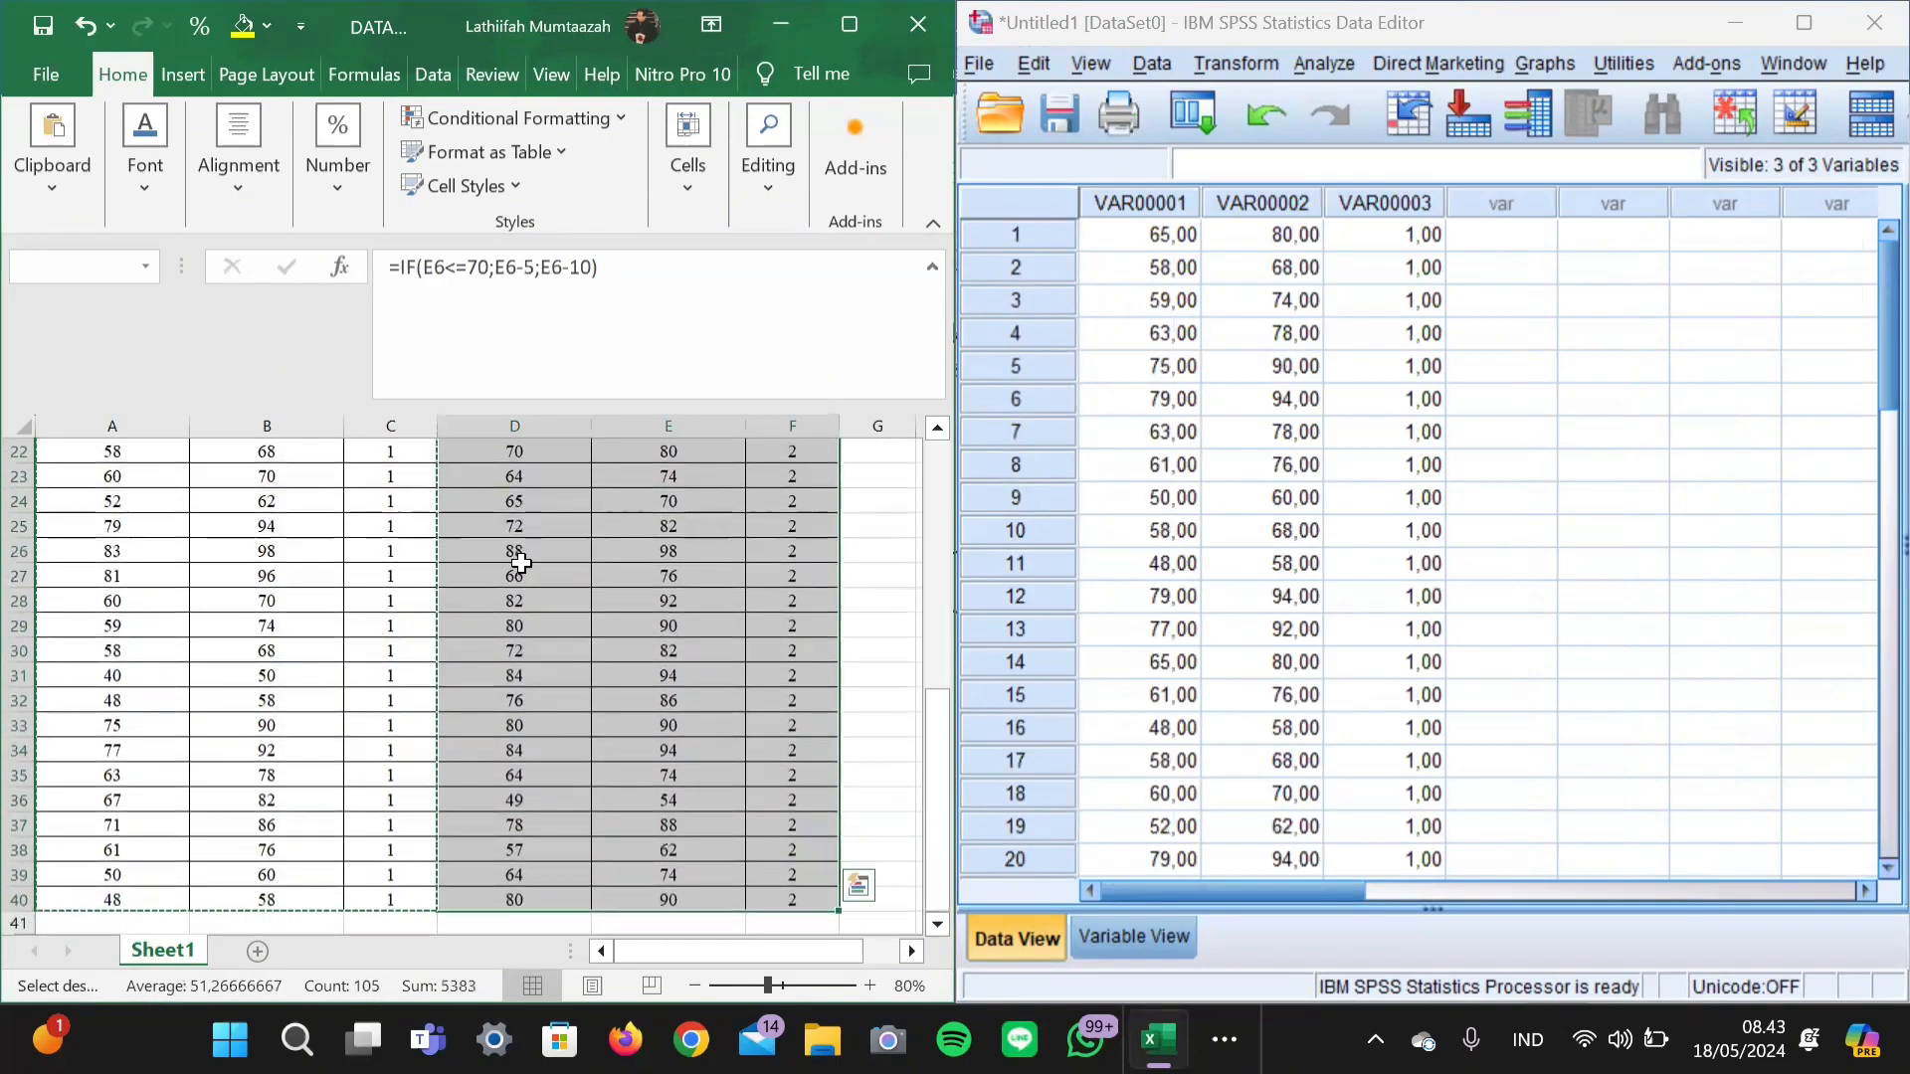
Paste the copied Eksternal data into SPSS below the existing cases, starting at row 36 of VAR00001, and check the pasted rows.
click(1414, 467)
scroll(1418, 484, down, 5)
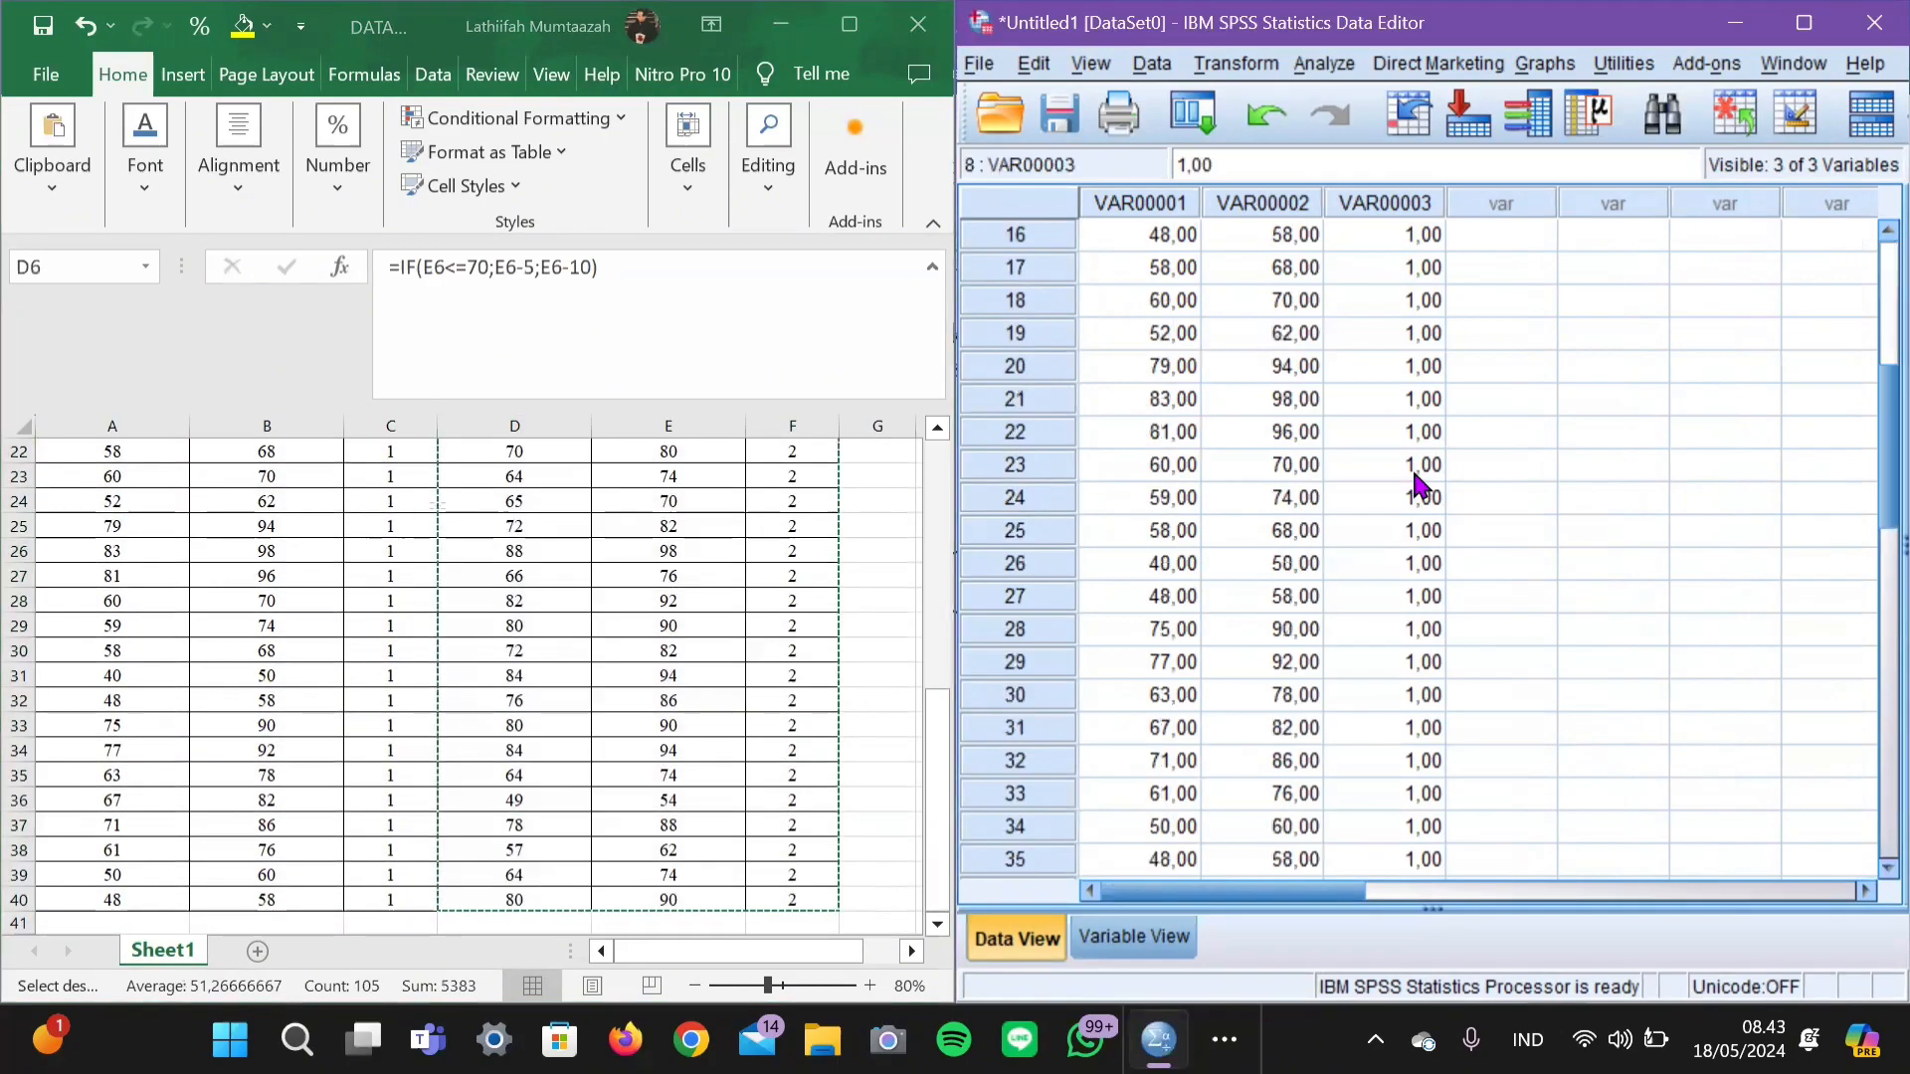
scroll(1417, 485, down, 6)
click(1169, 303)
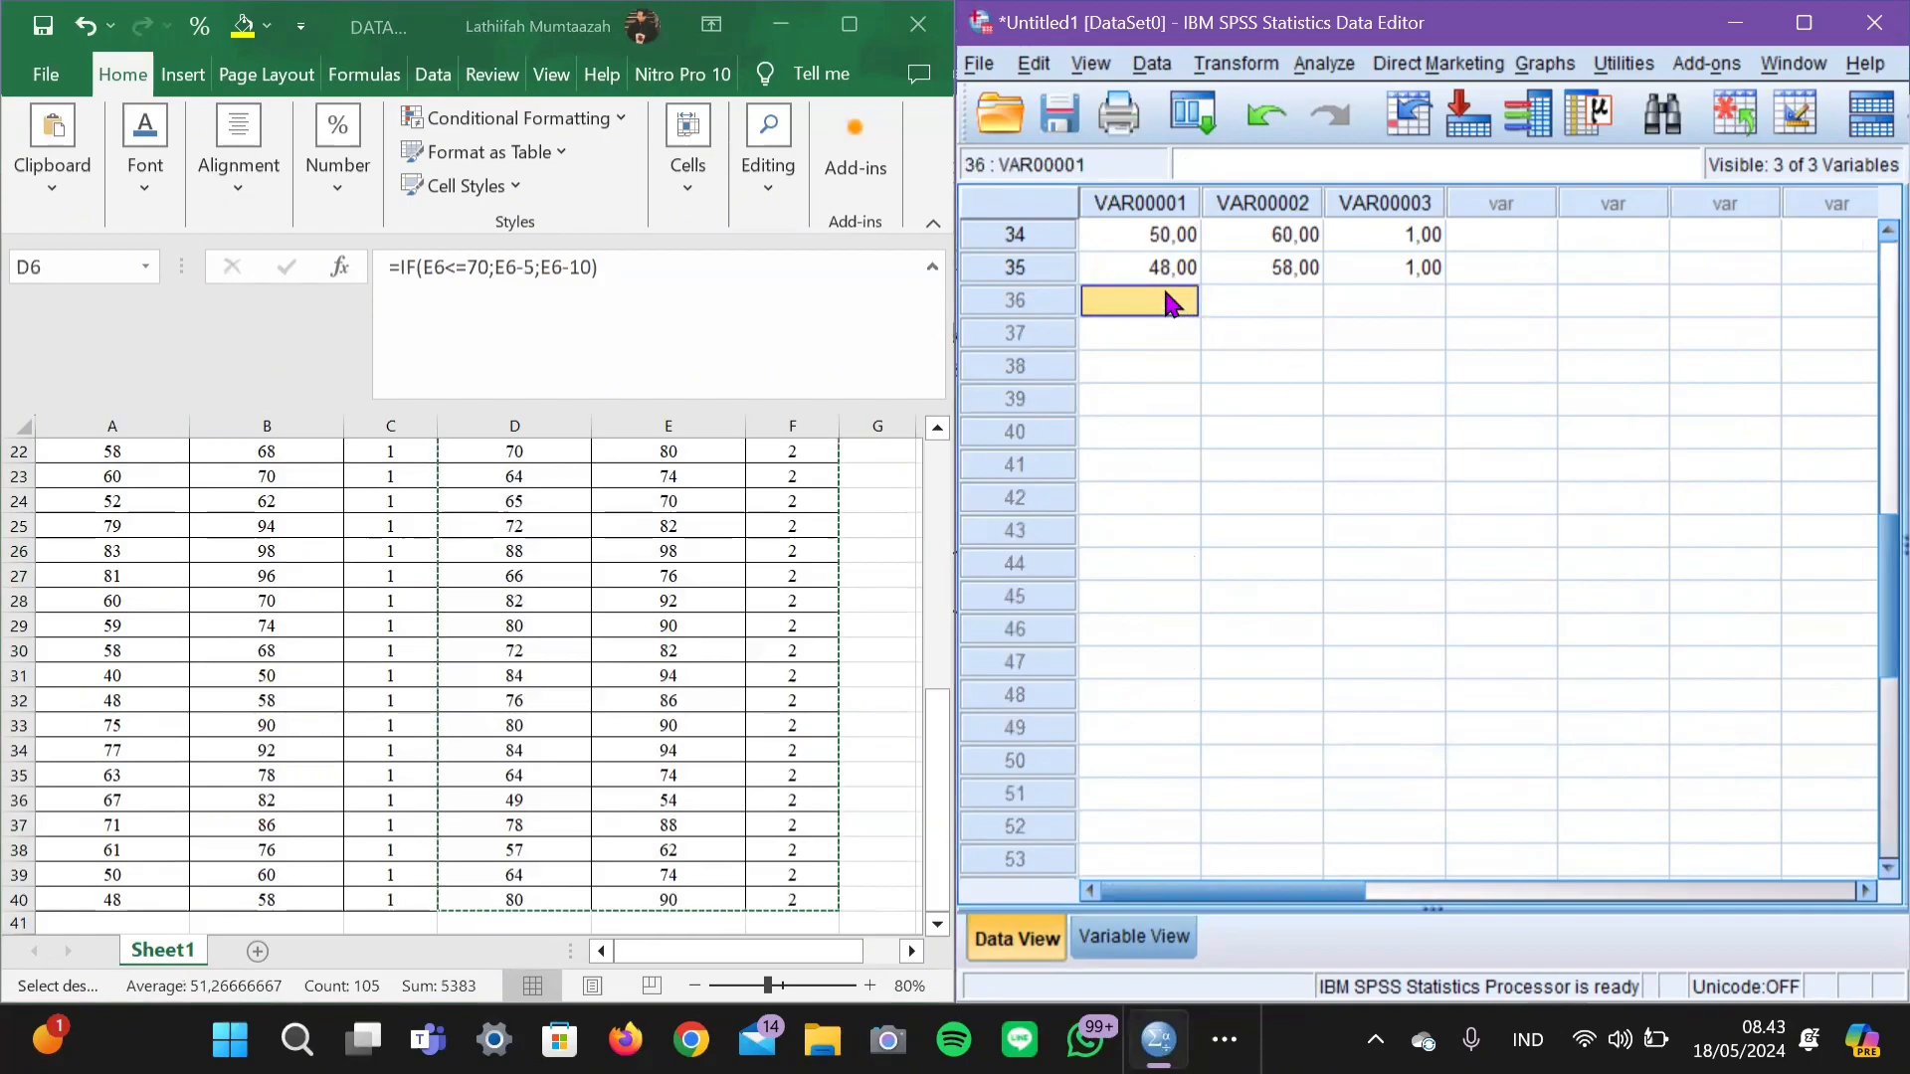
key(ctrl+v)
scroll(1169, 303, down, 6)
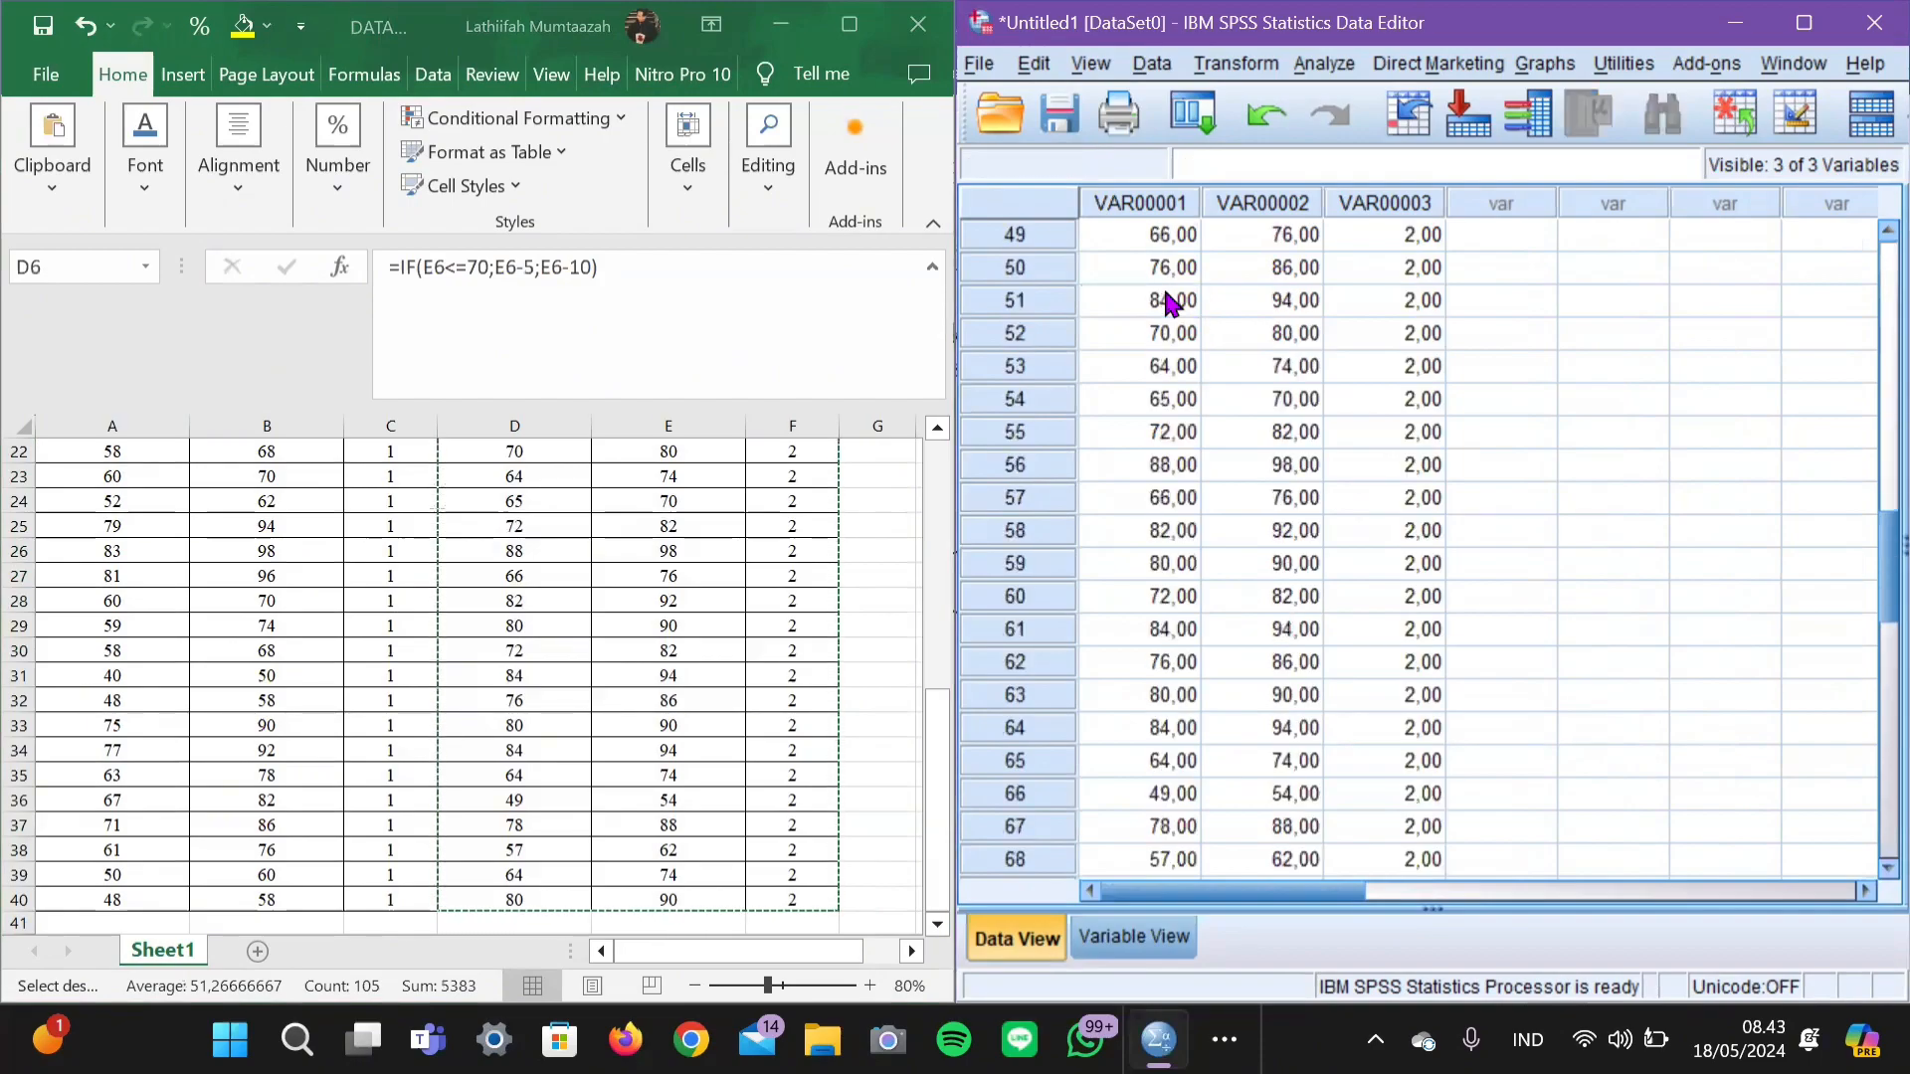
scroll(1168, 303, up, 10)
scroll(1169, 303, up, 7)
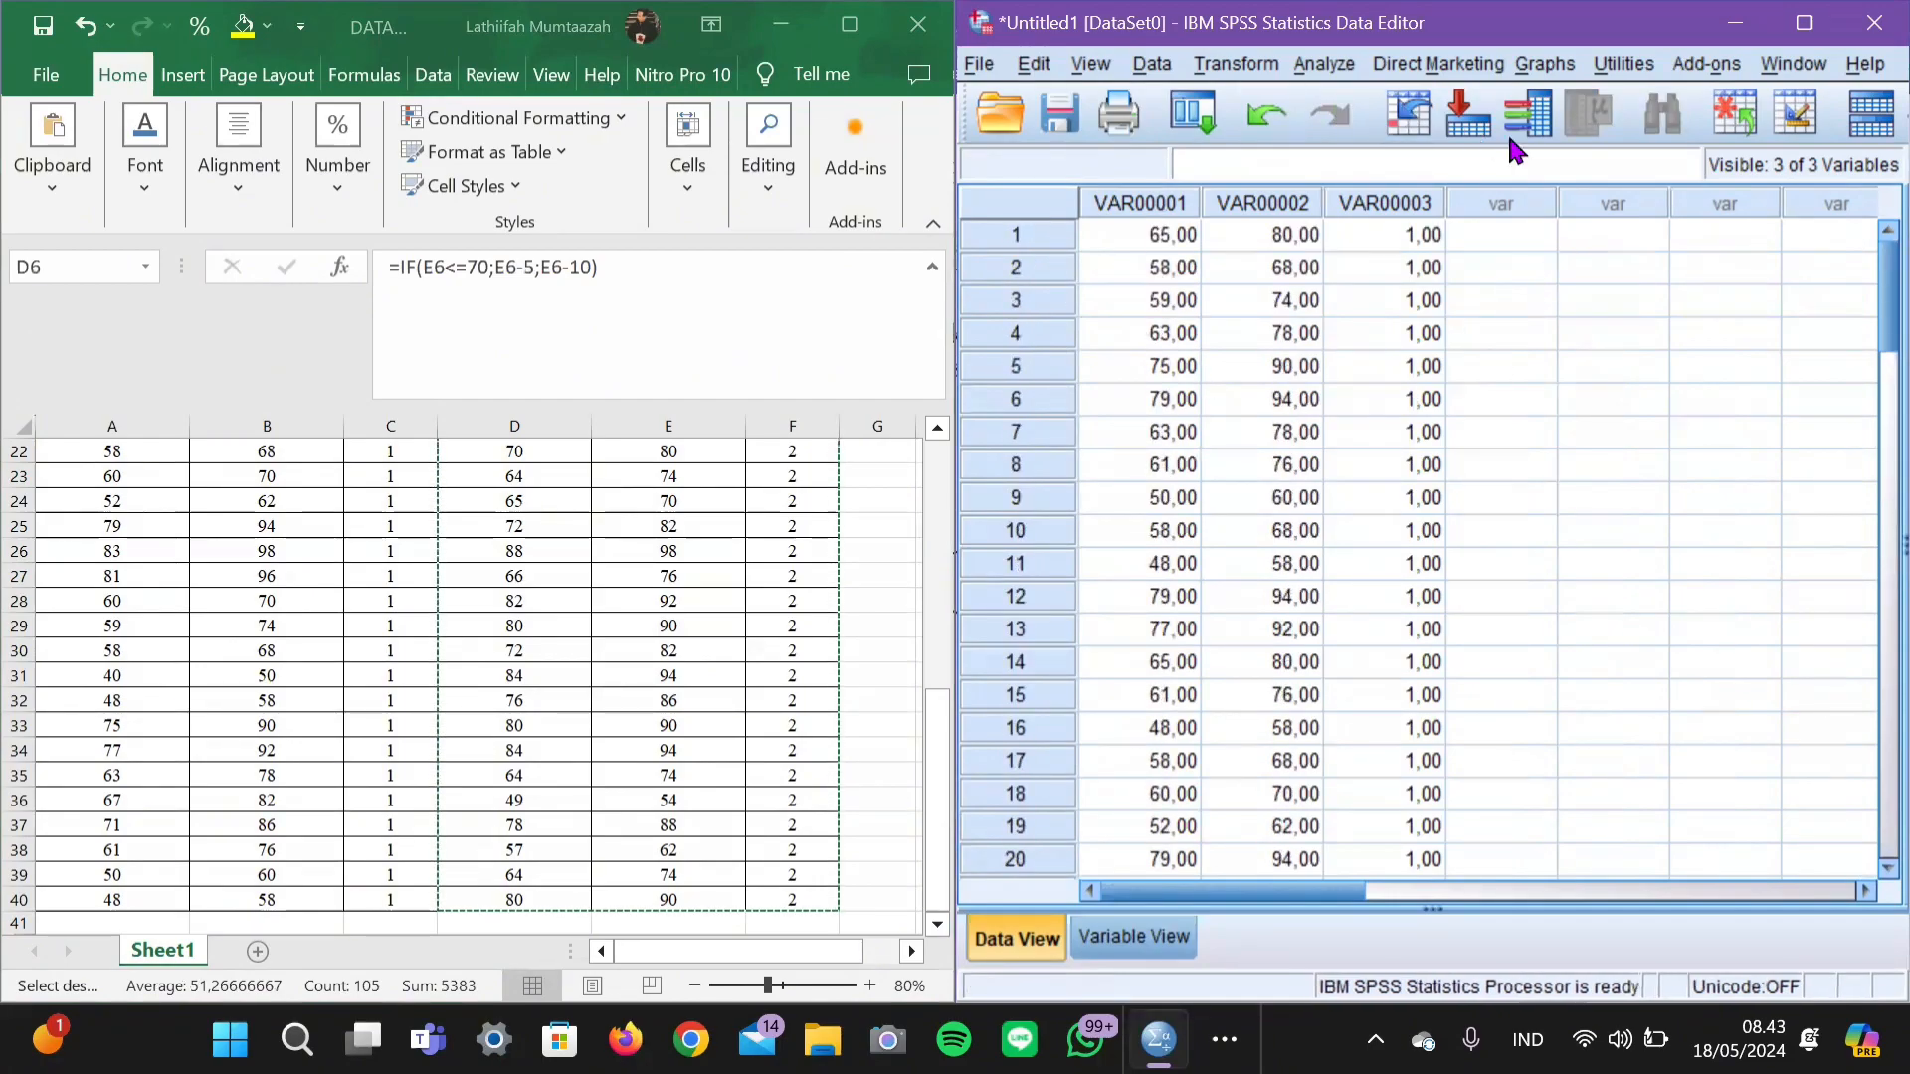
Maximize the SPSS variable definitions and rename the three variables Motivasi_Belajar, Hasil_Belajar and Lingkungan_Belajar.
click(1159, 939)
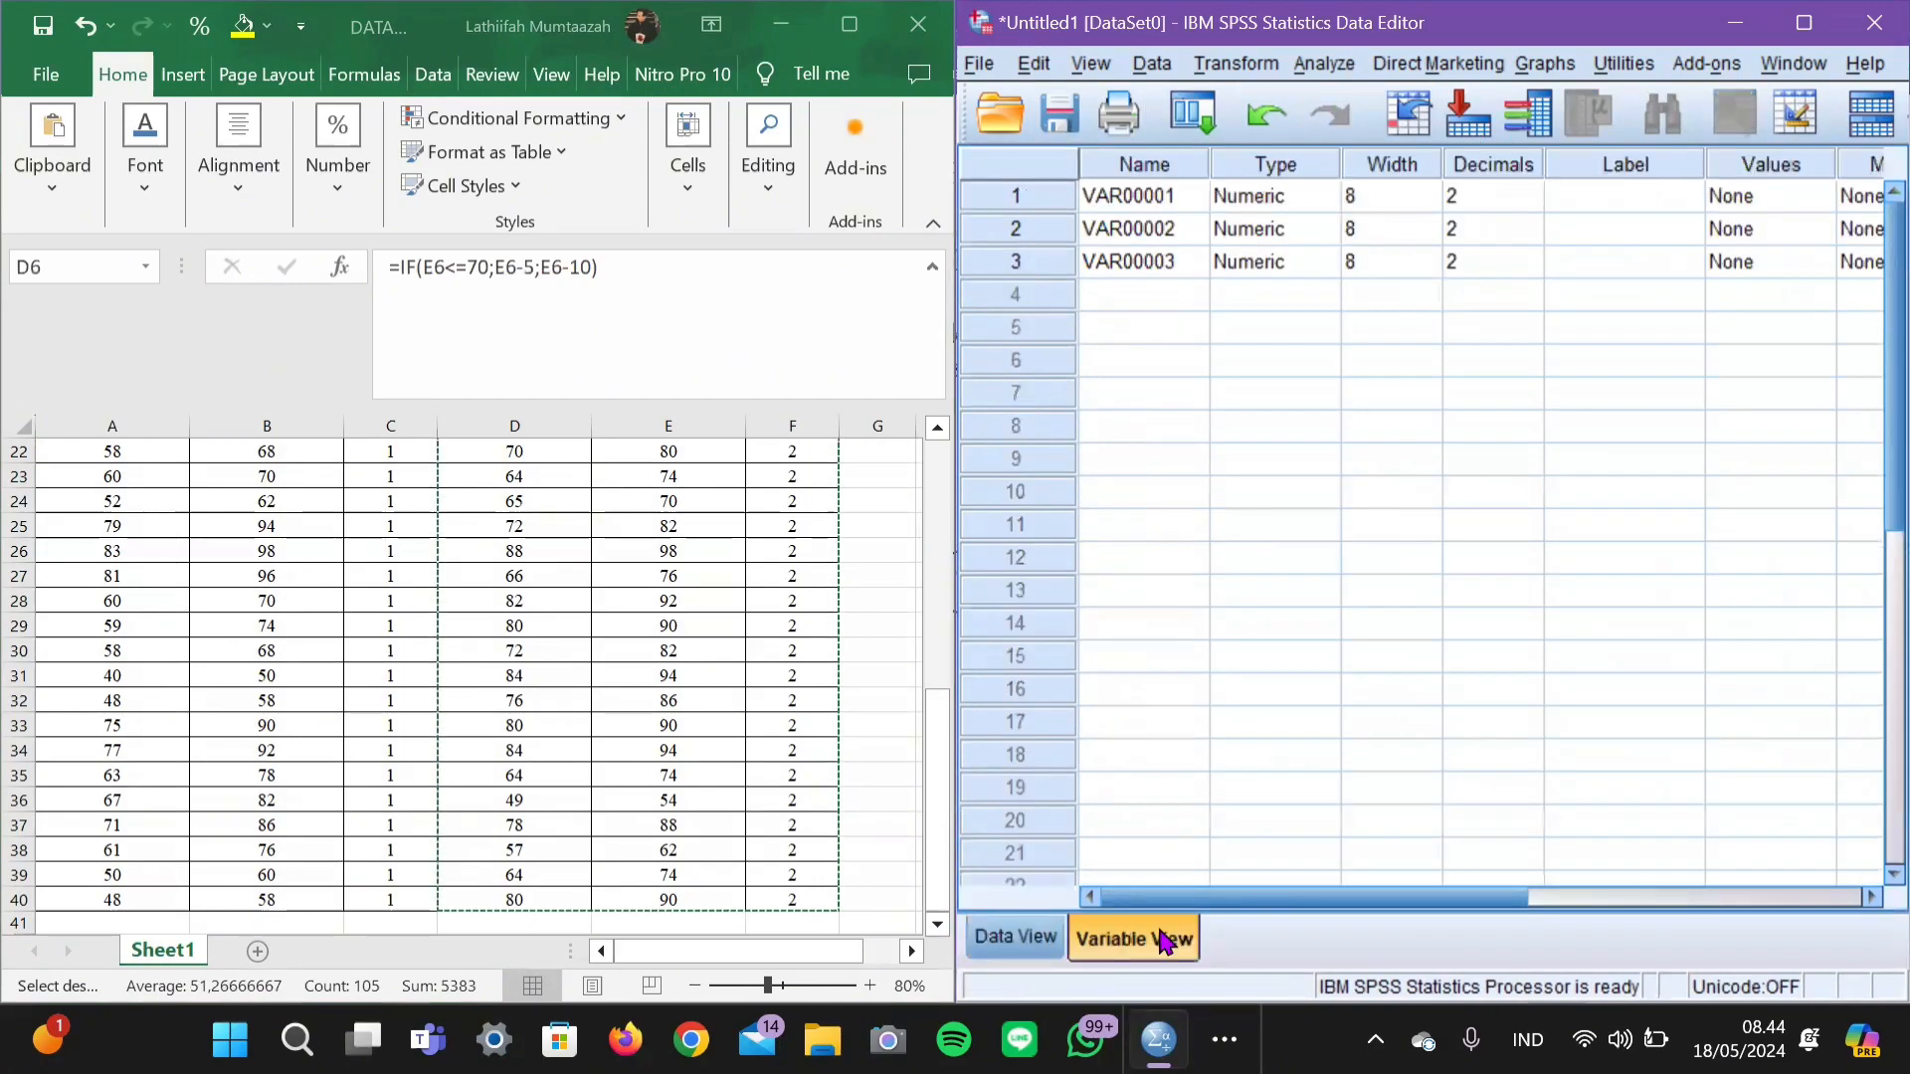
click(1803, 22)
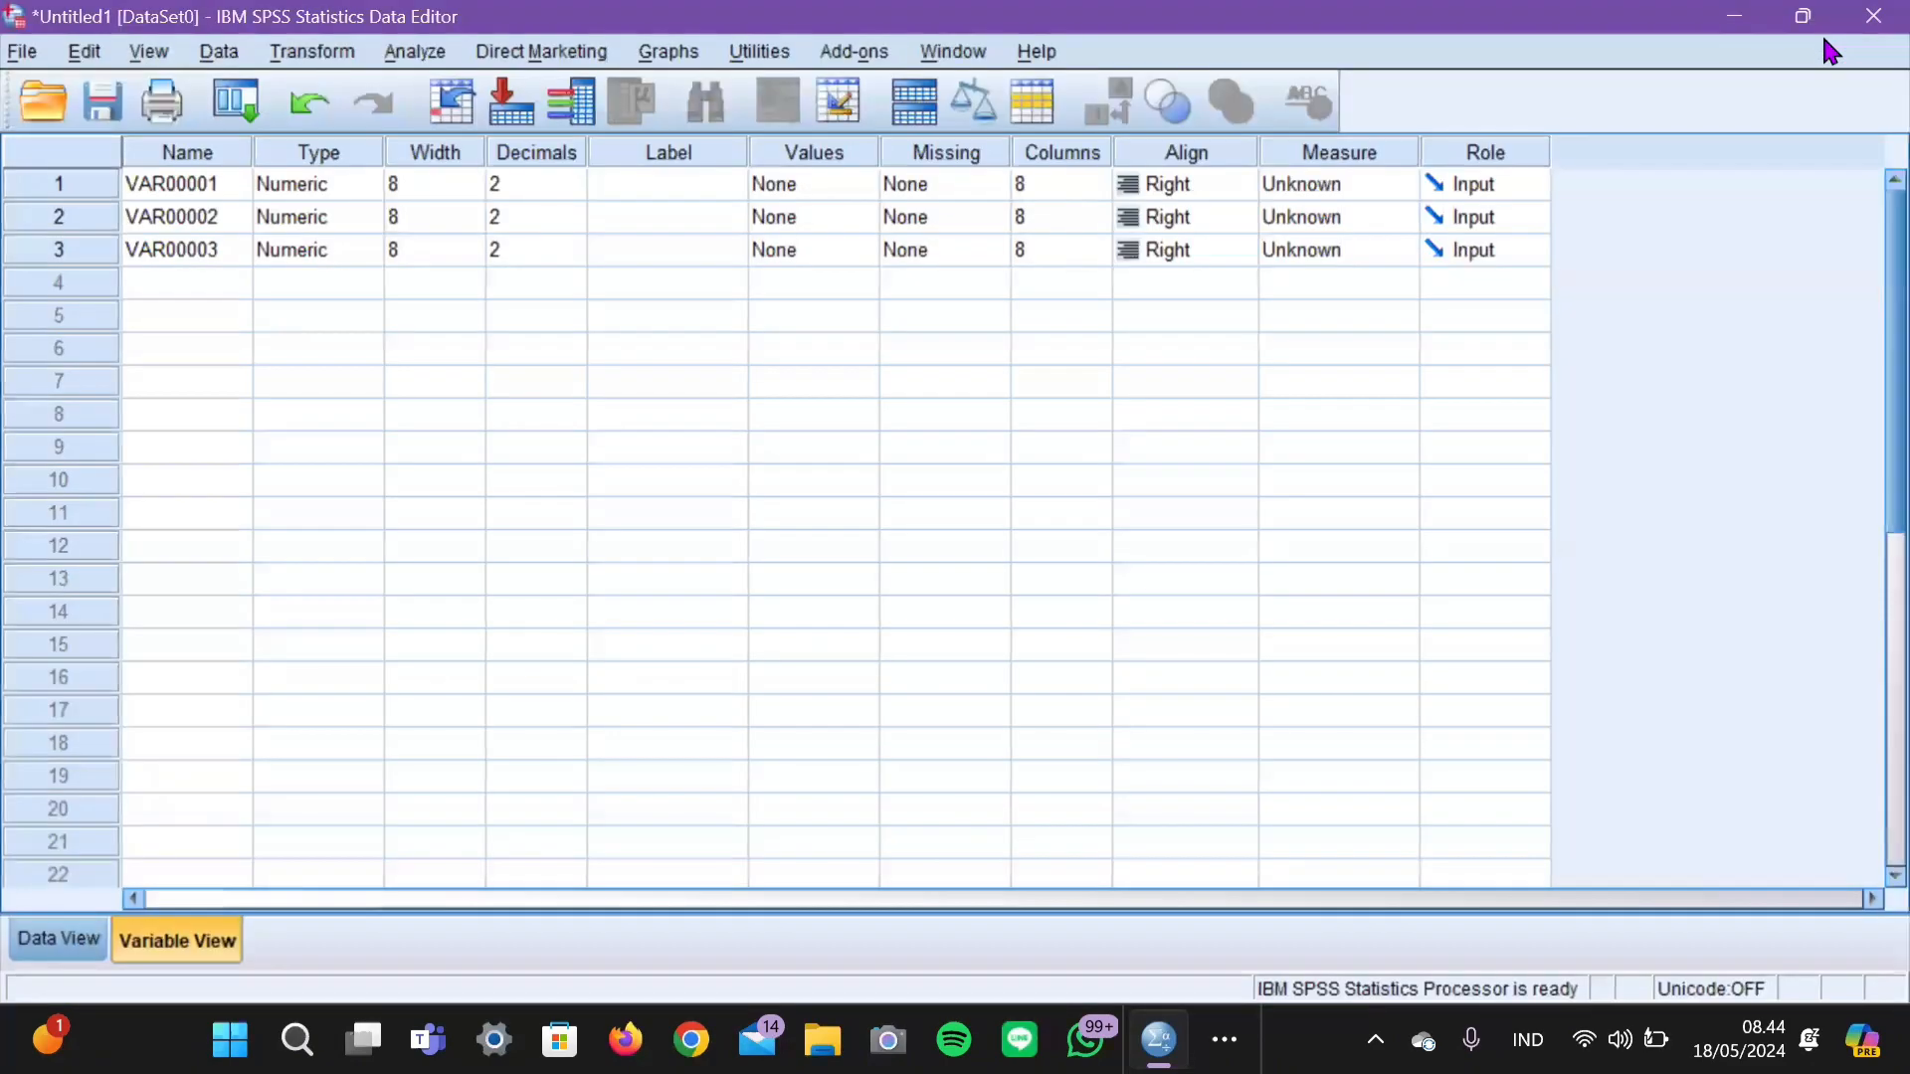
click(183, 183)
click(183, 183)
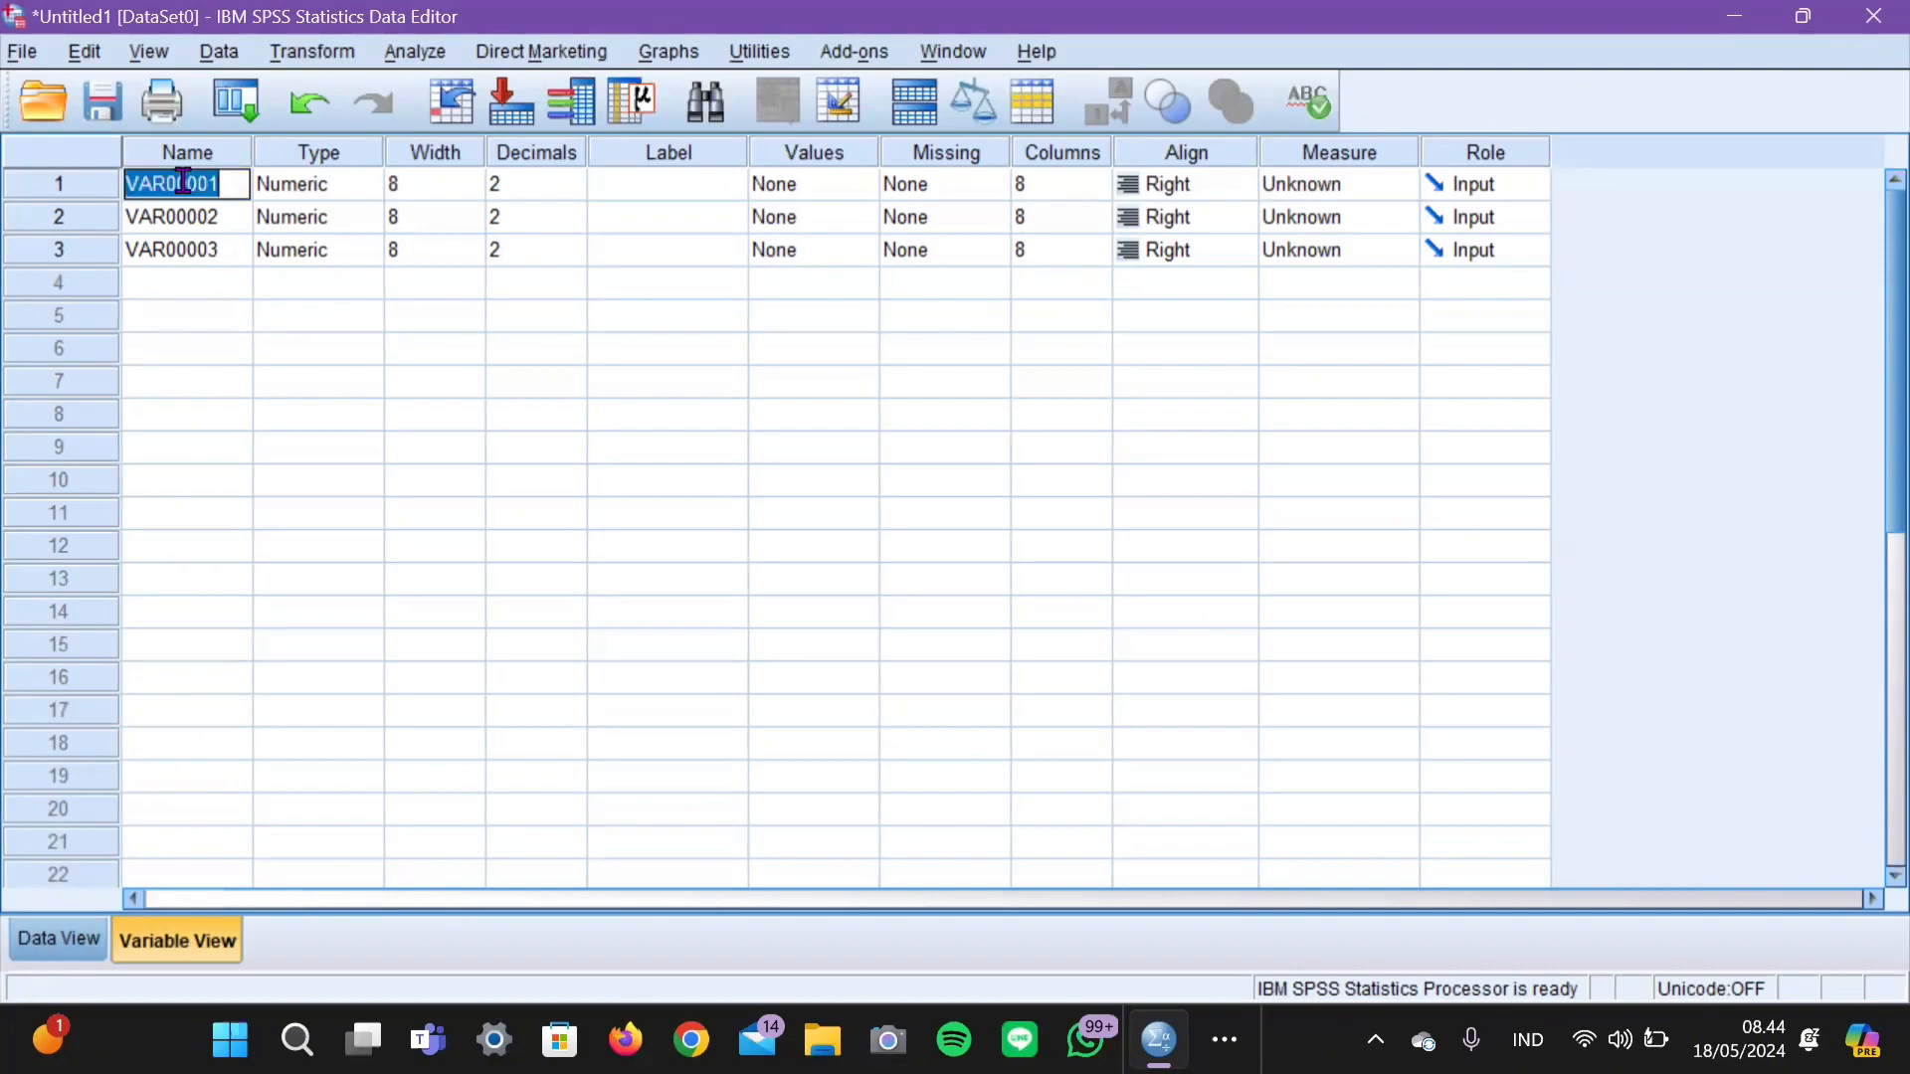
key(BackSpace)
text(Motivasi_Belajar)
key(Return)
text(Has)
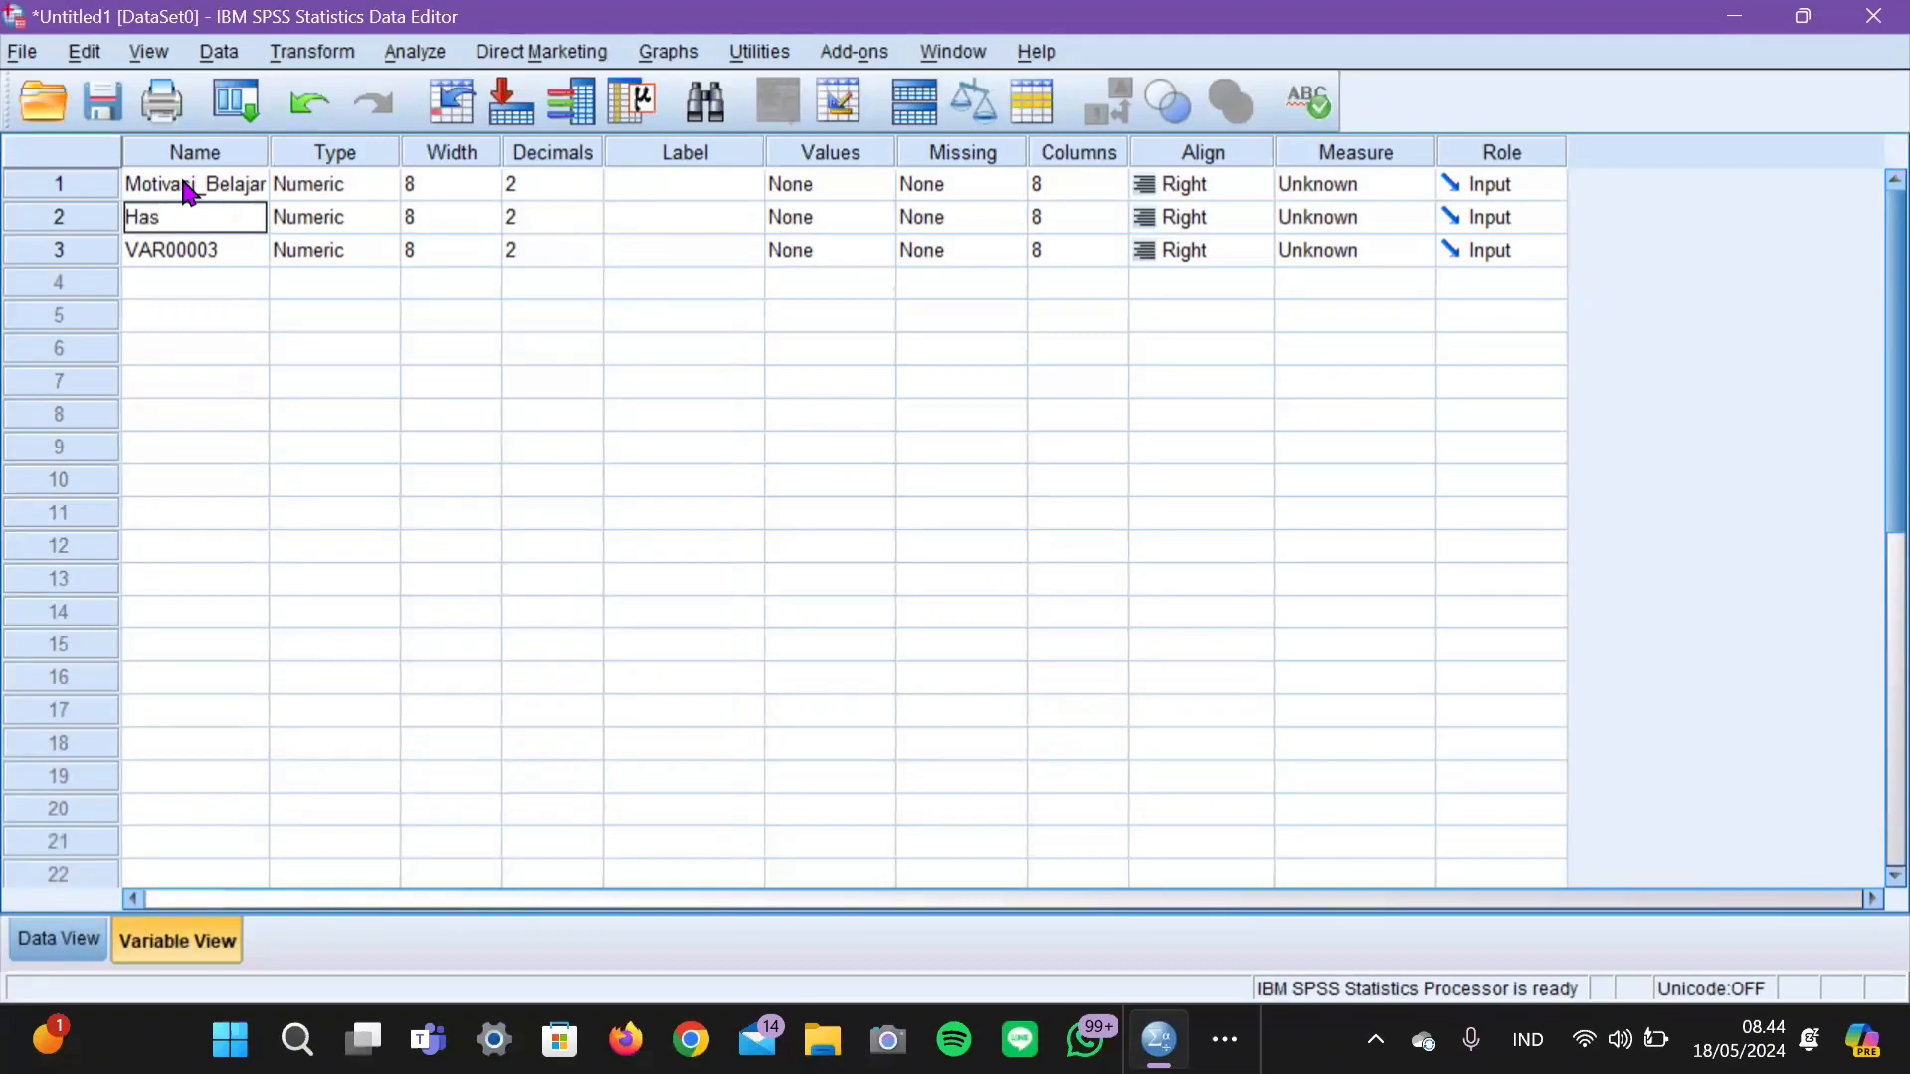
text(il_Belajar)
key(Return)
text(Lingkungan_)
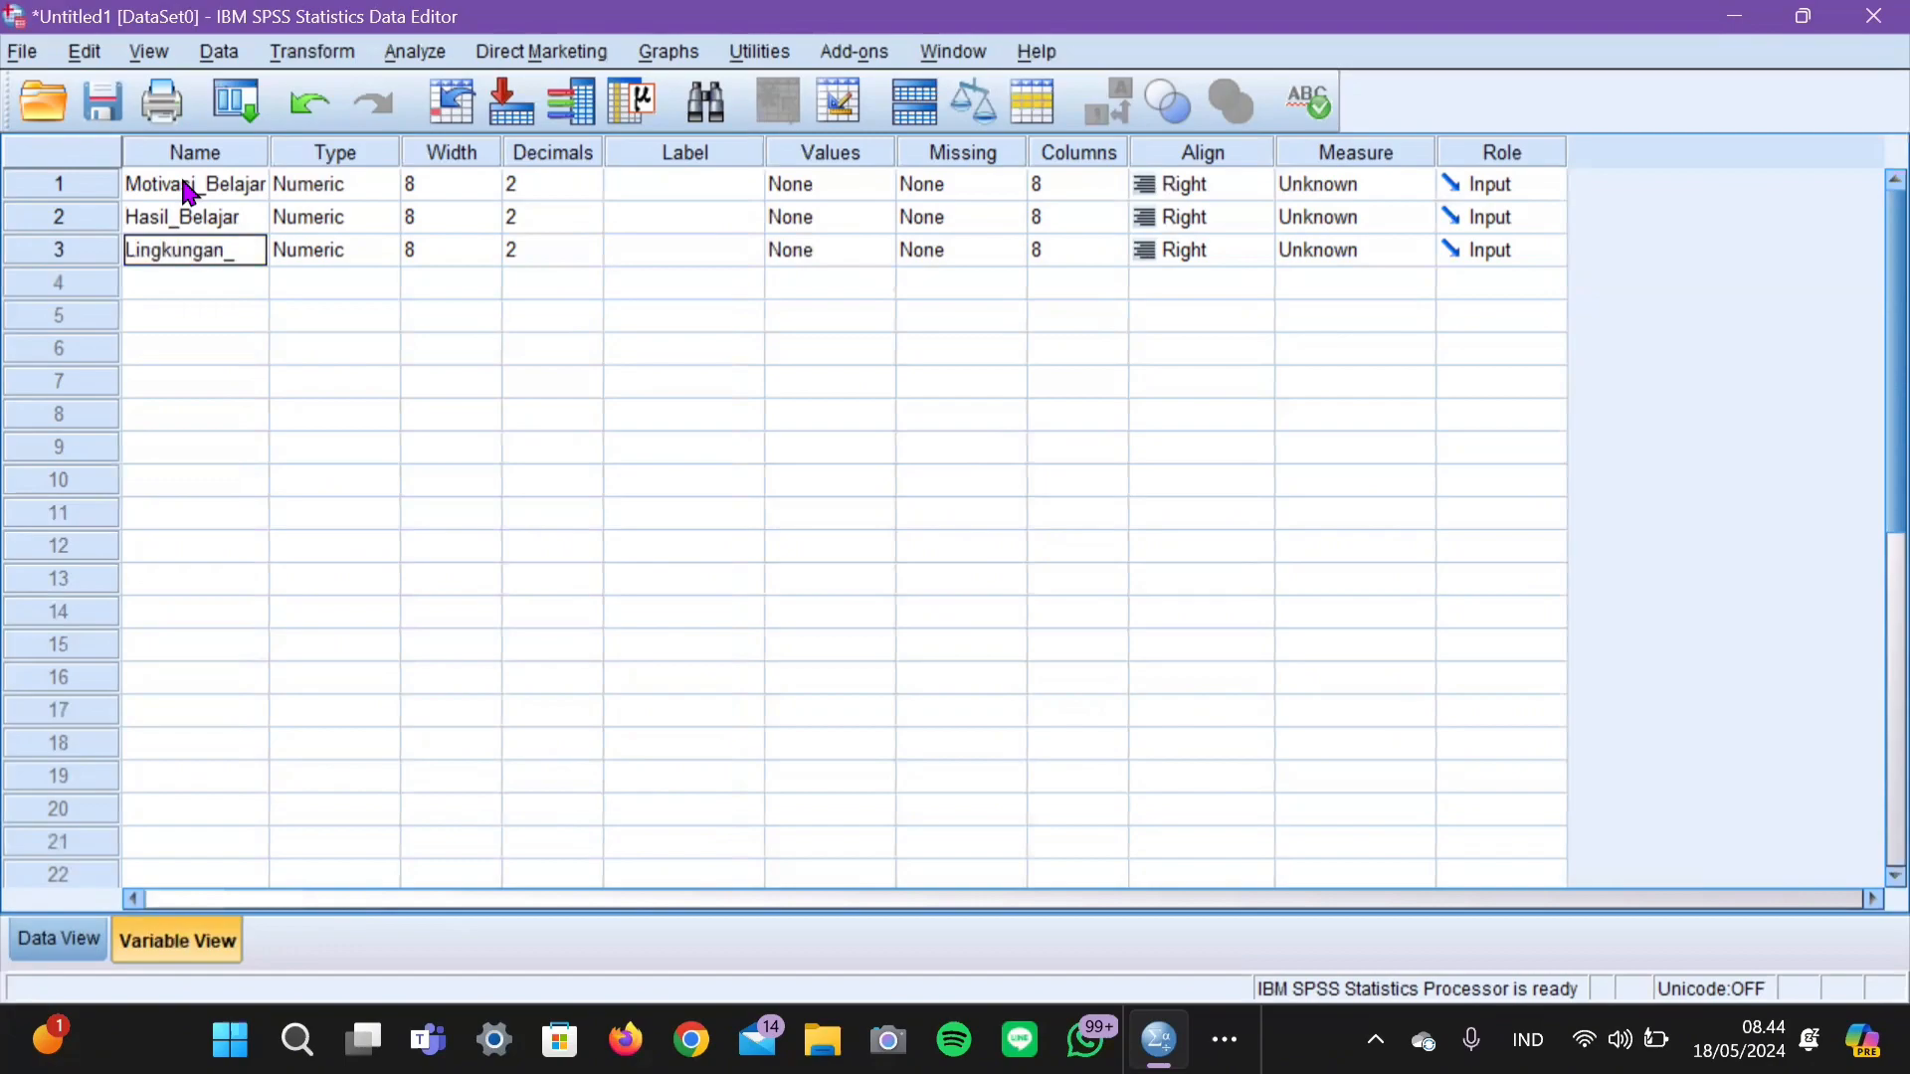
text(Belajar)
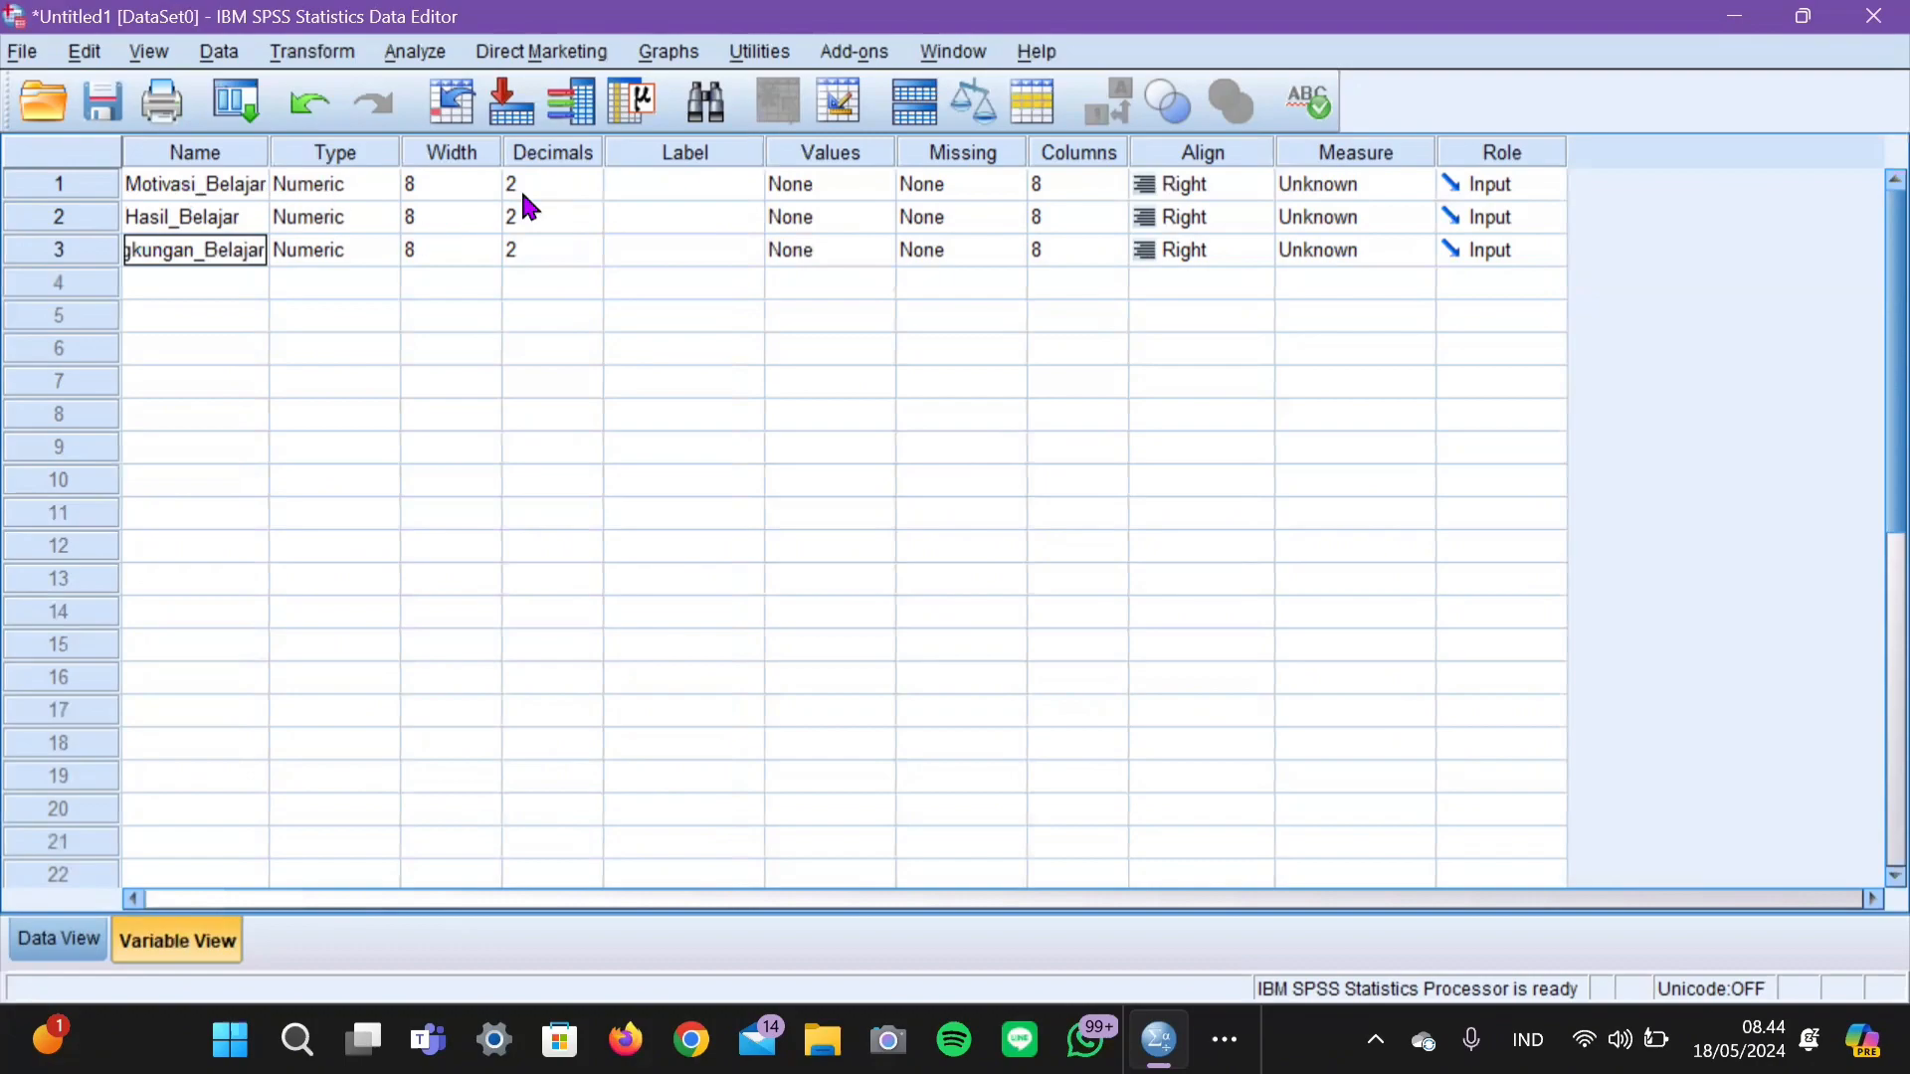
Set the decimals of all three variables to 0.
click(533, 184)
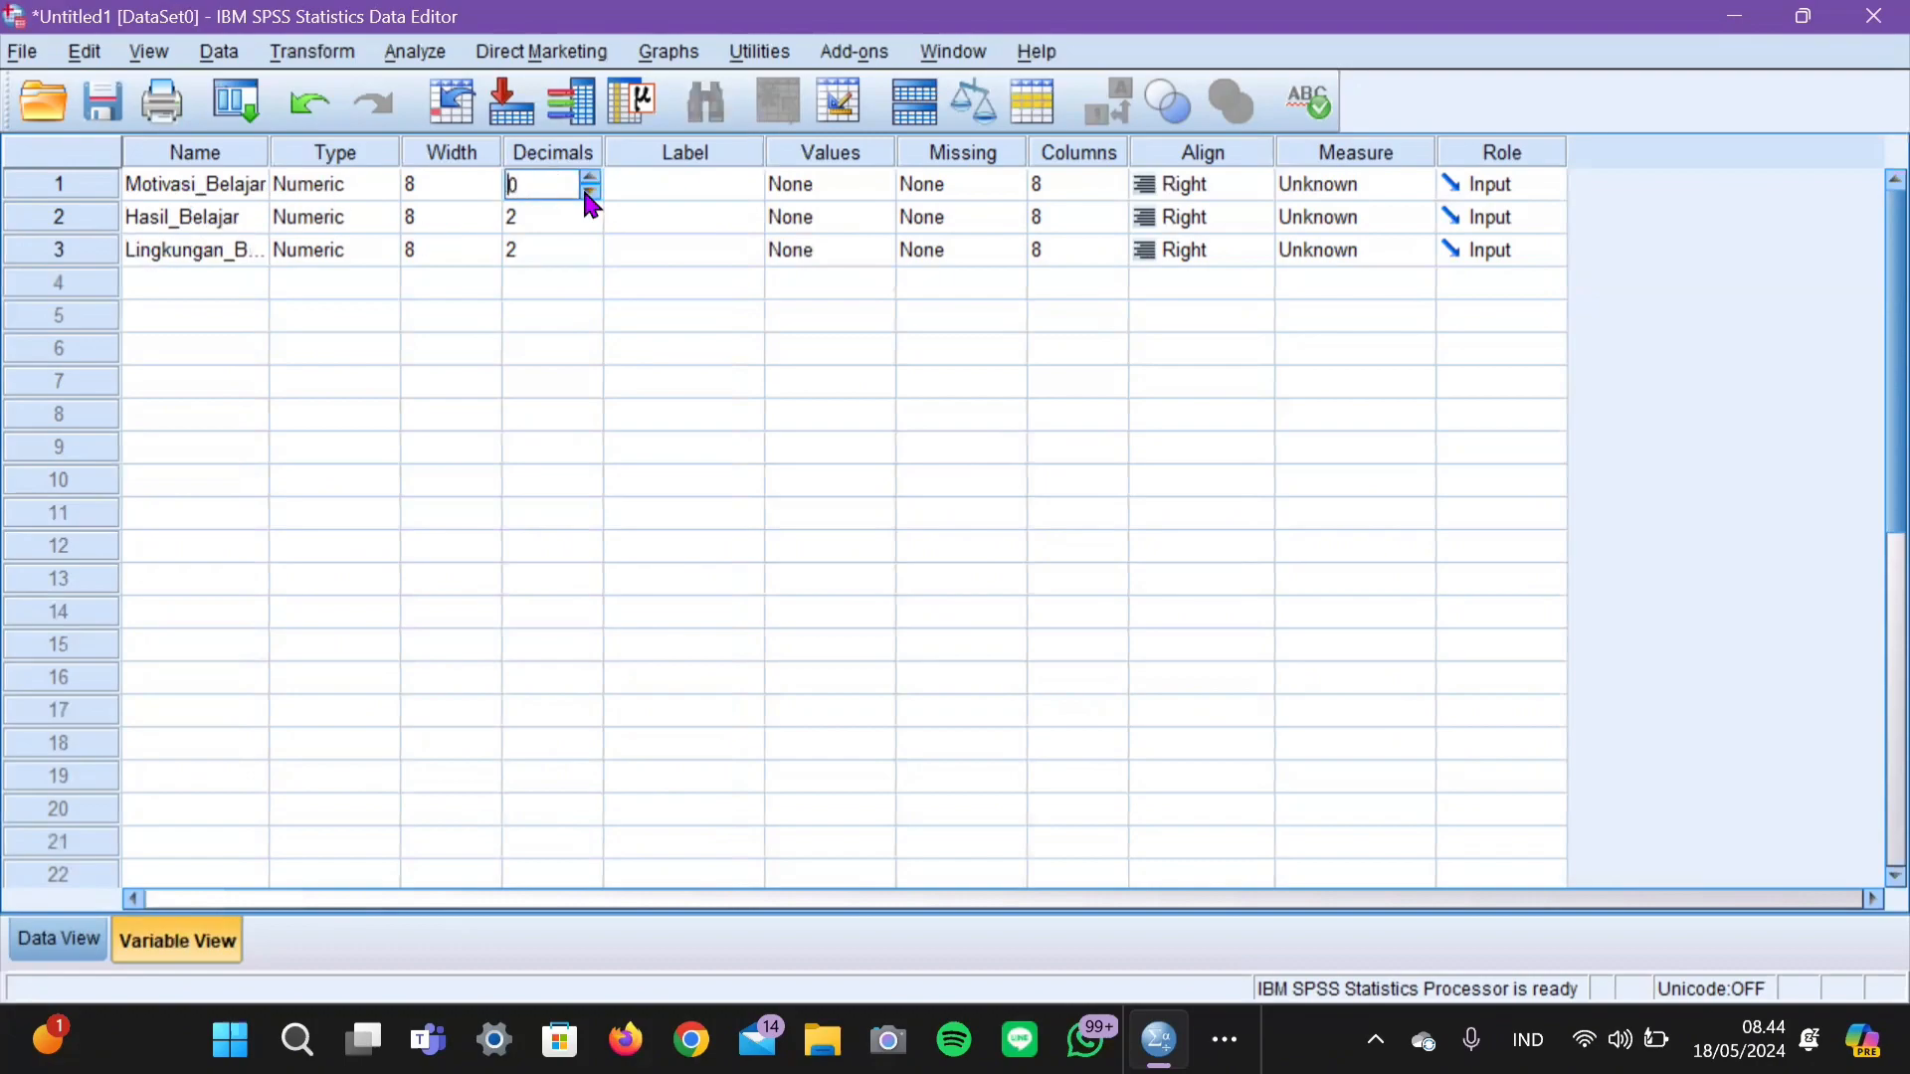
click(594, 225)
click(594, 260)
click(591, 257)
click(591, 258)
Label the three variables Motivasi Belajar, Hasil Belajar and Lingkungan Belajar respectively.
click(714, 187)
text(Motivasi Belajar)
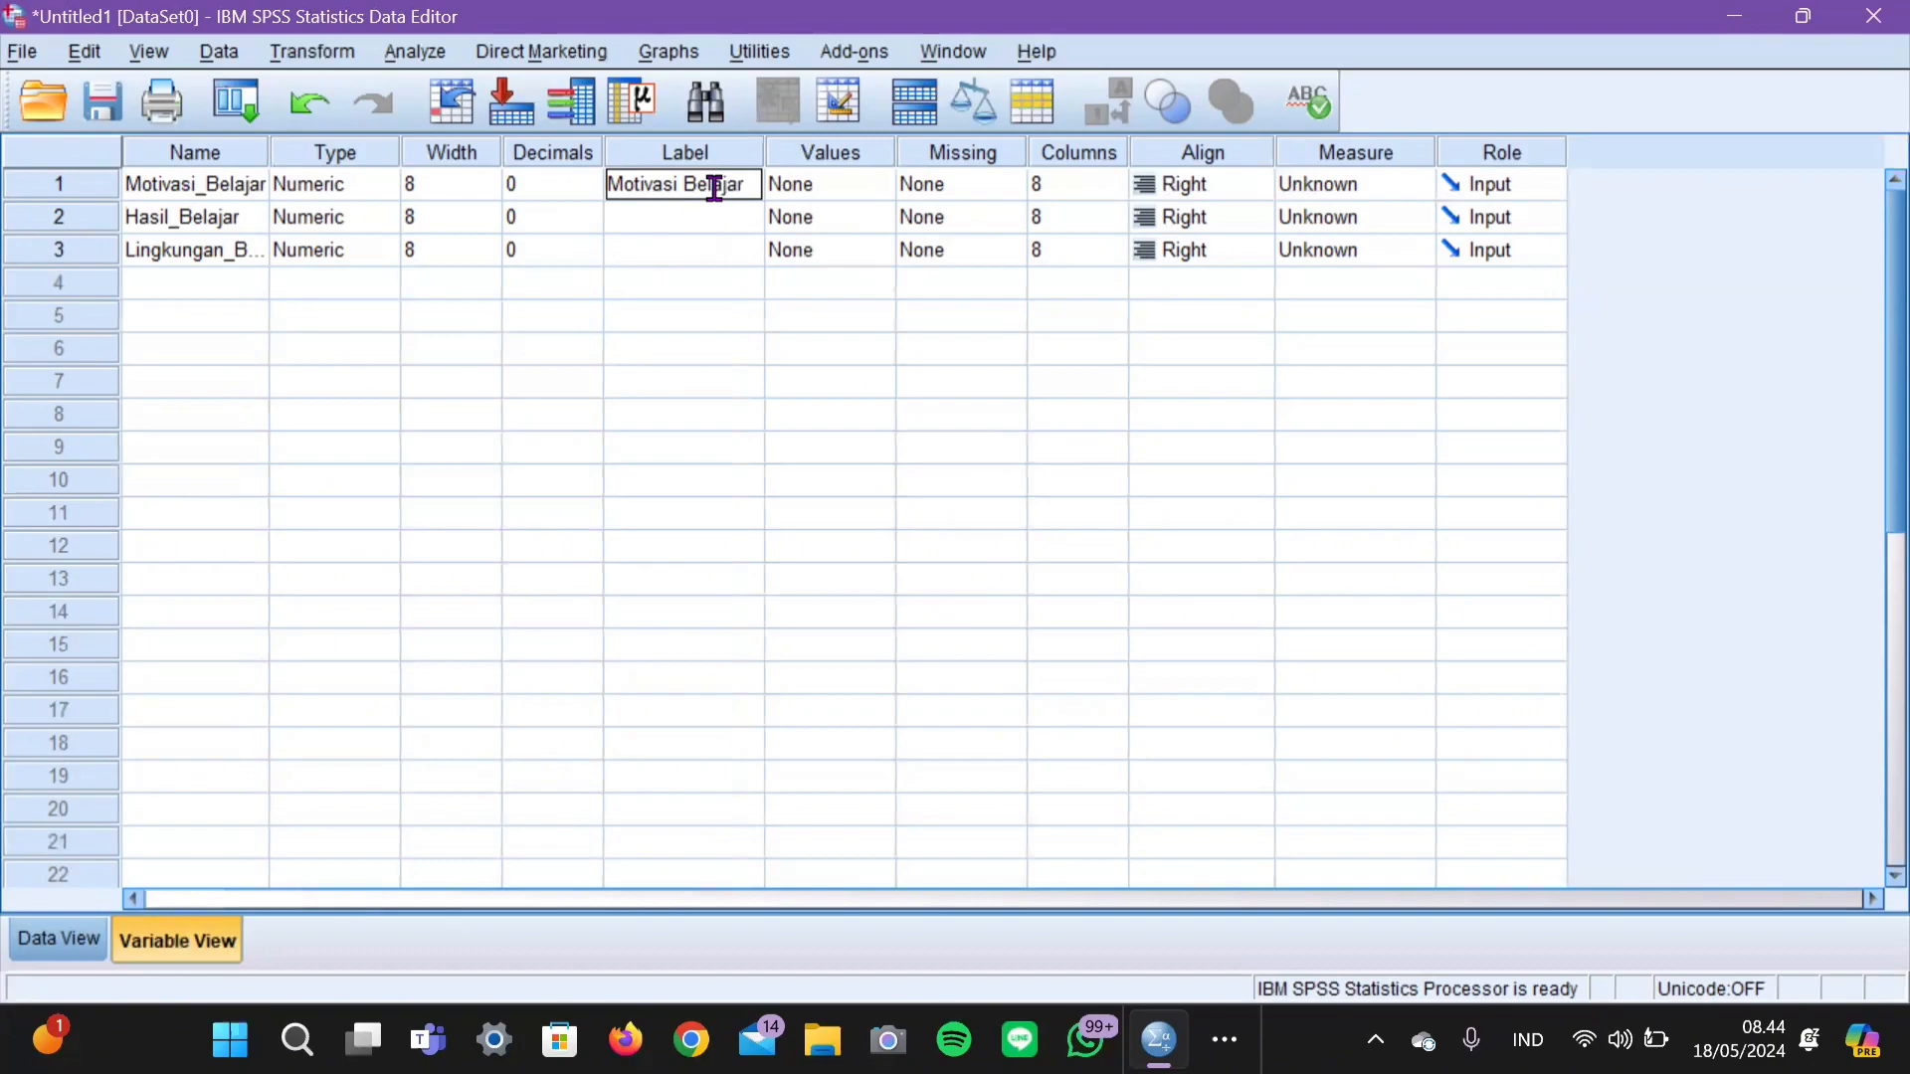
key(Return)
text(Hasil Belajar)
key(Return)
text(Lingkungan Belajar)
Add the value label 1 = Internal to the Lingkungan_Belajar variable.
click(867, 246)
click(878, 251)
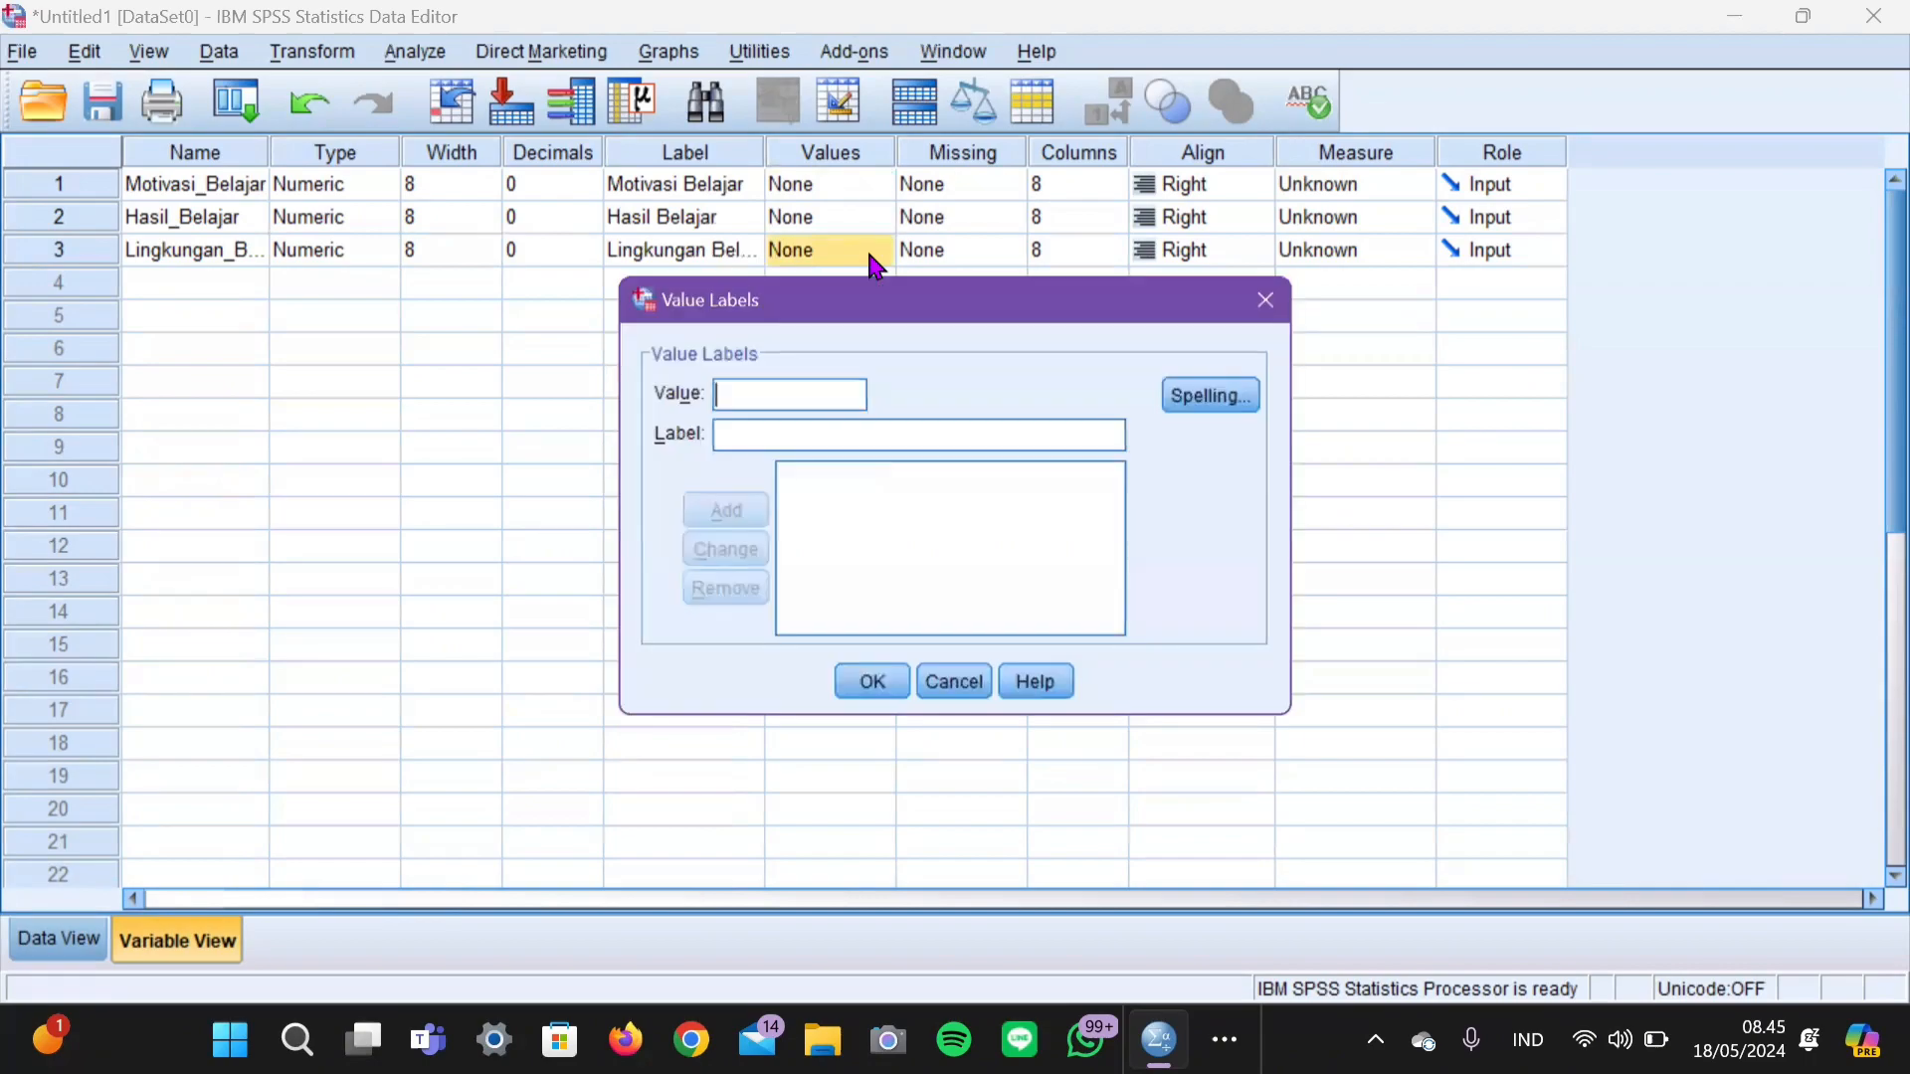
text(1)
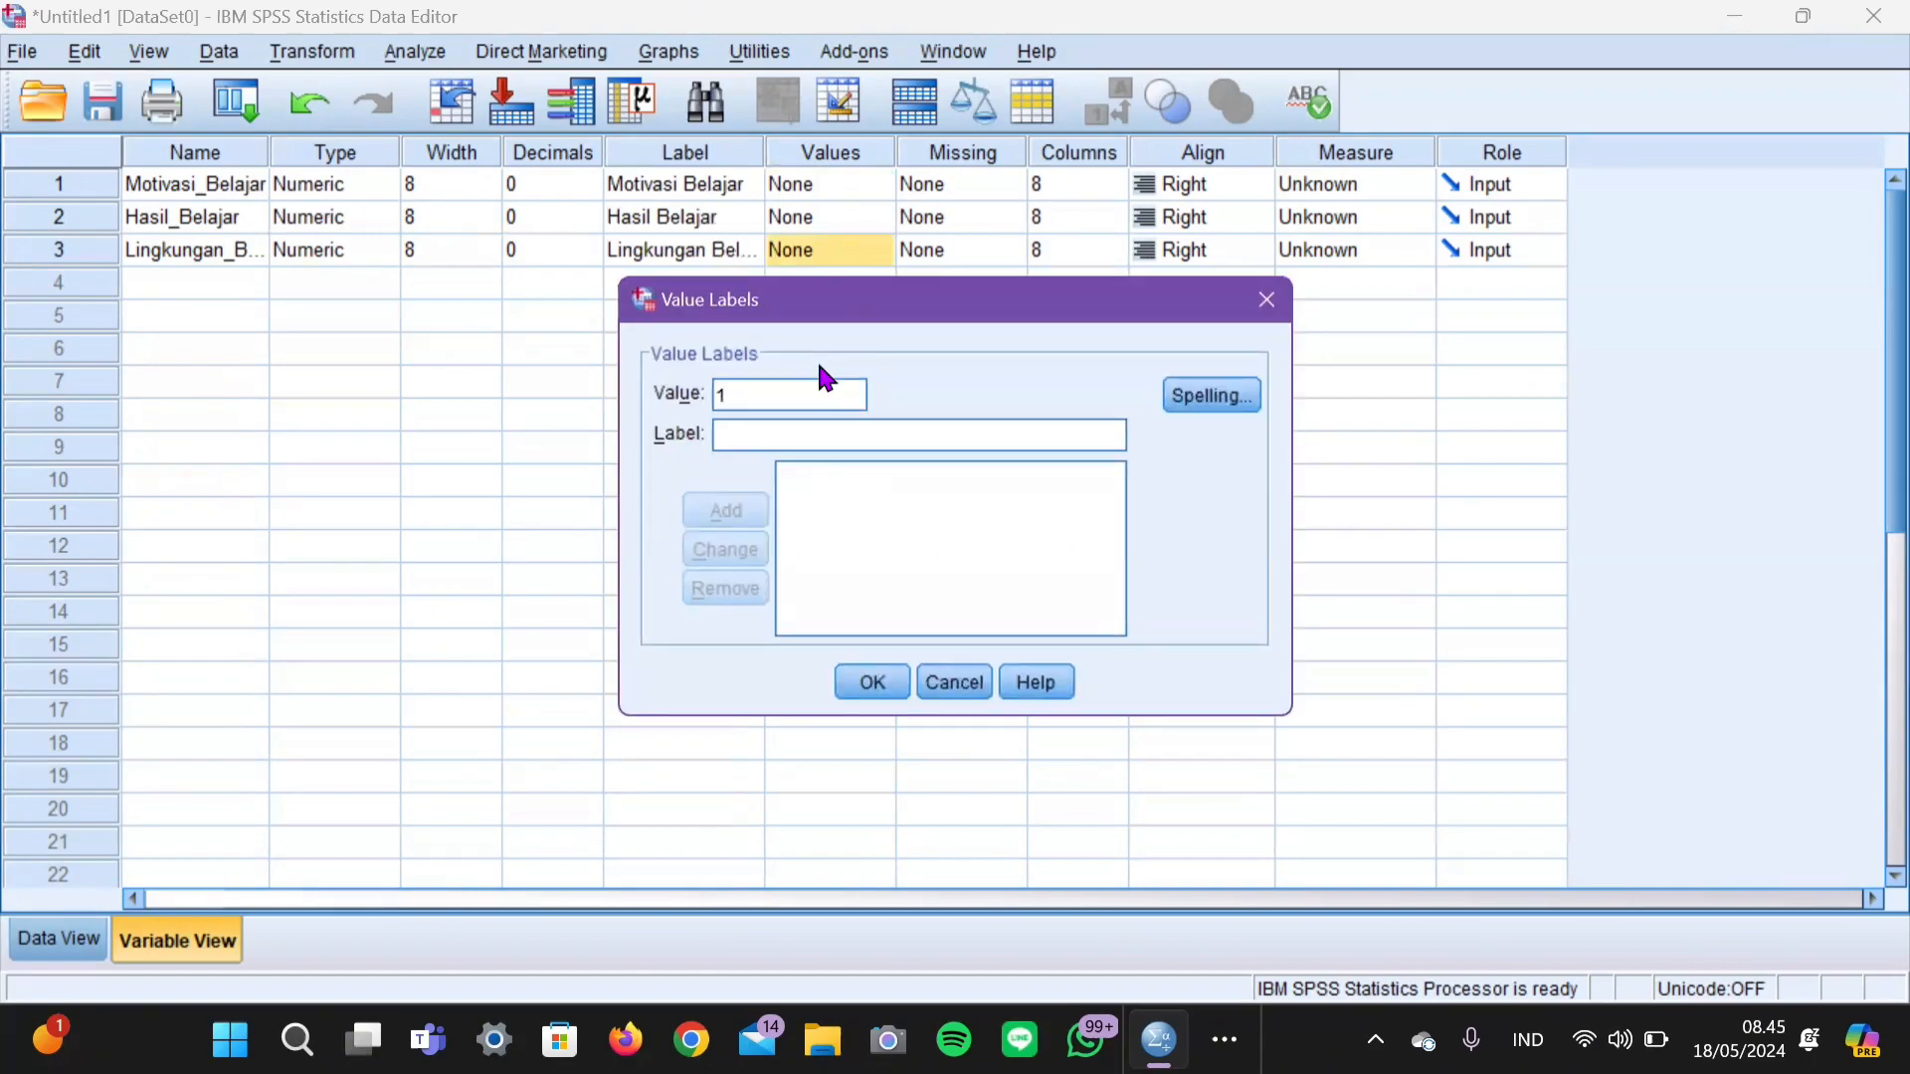
click(847, 433)
text(Internal)
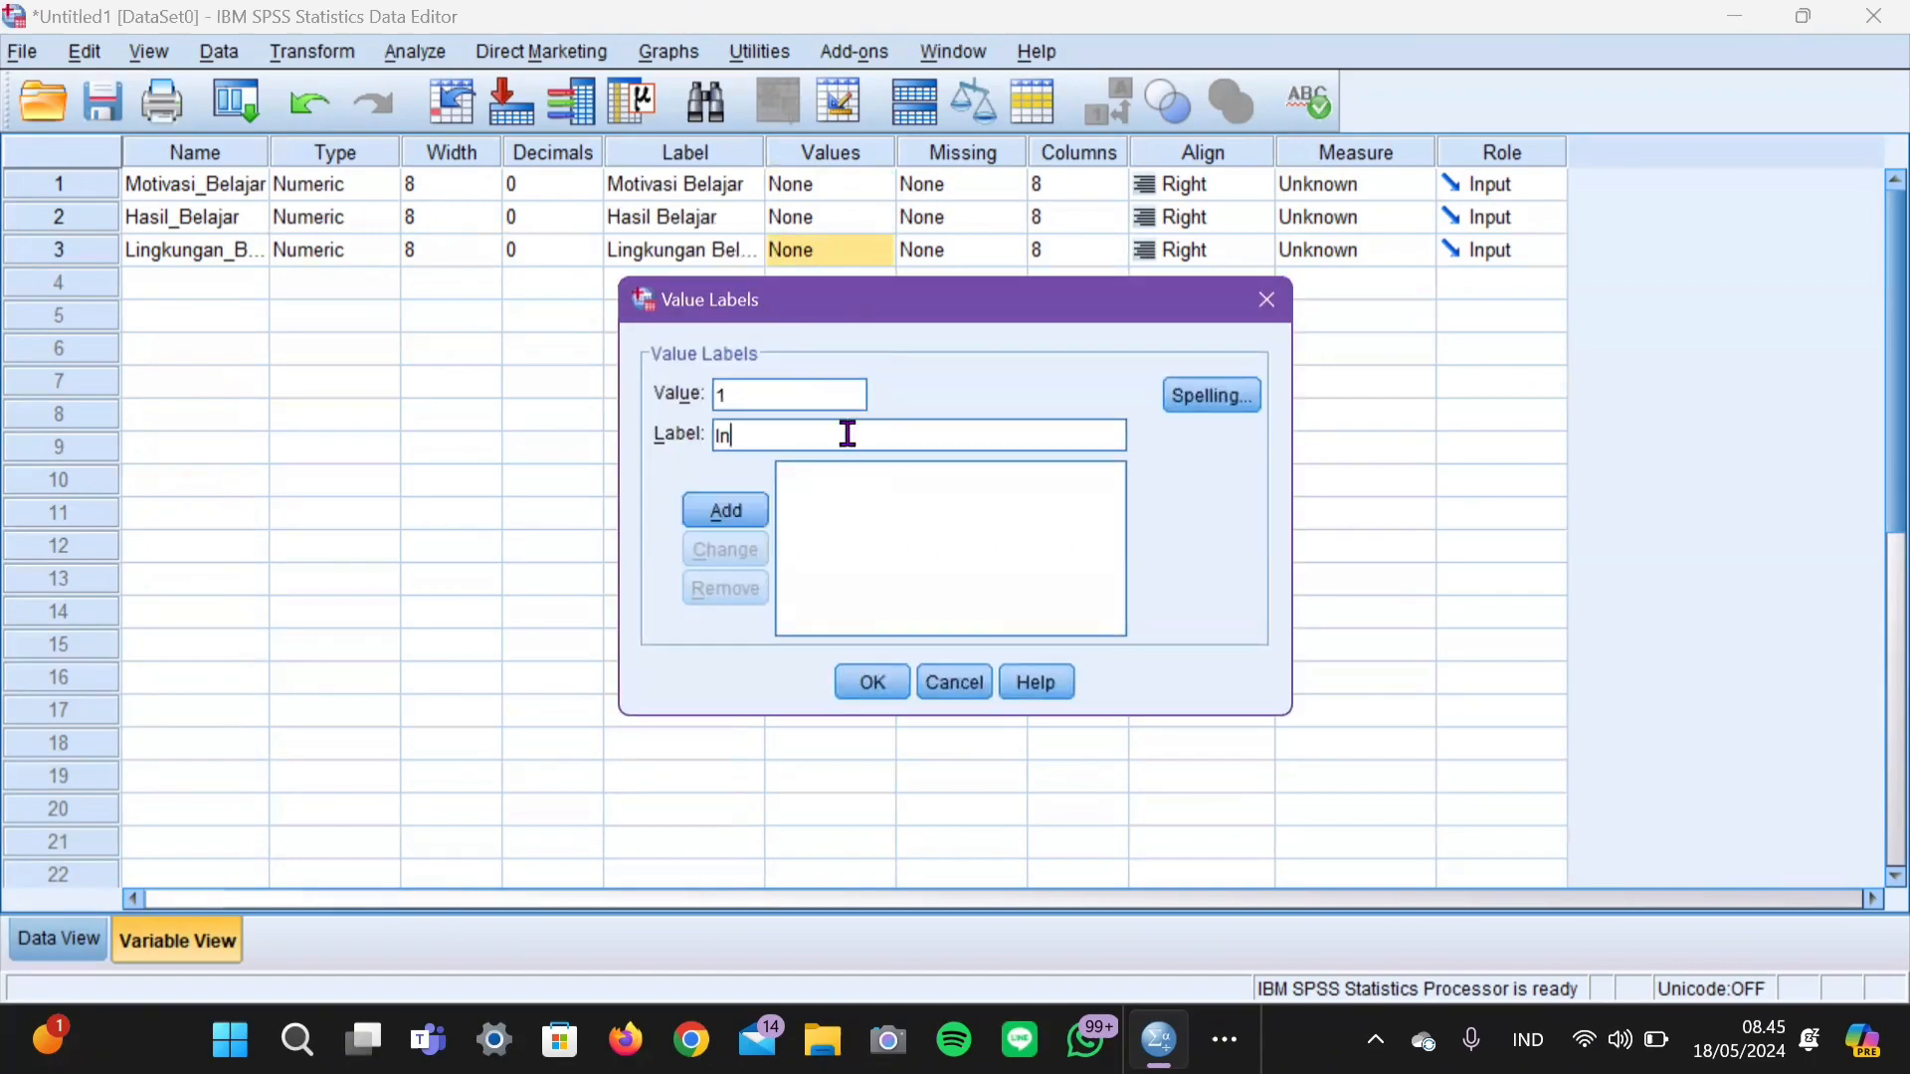
click(730, 517)
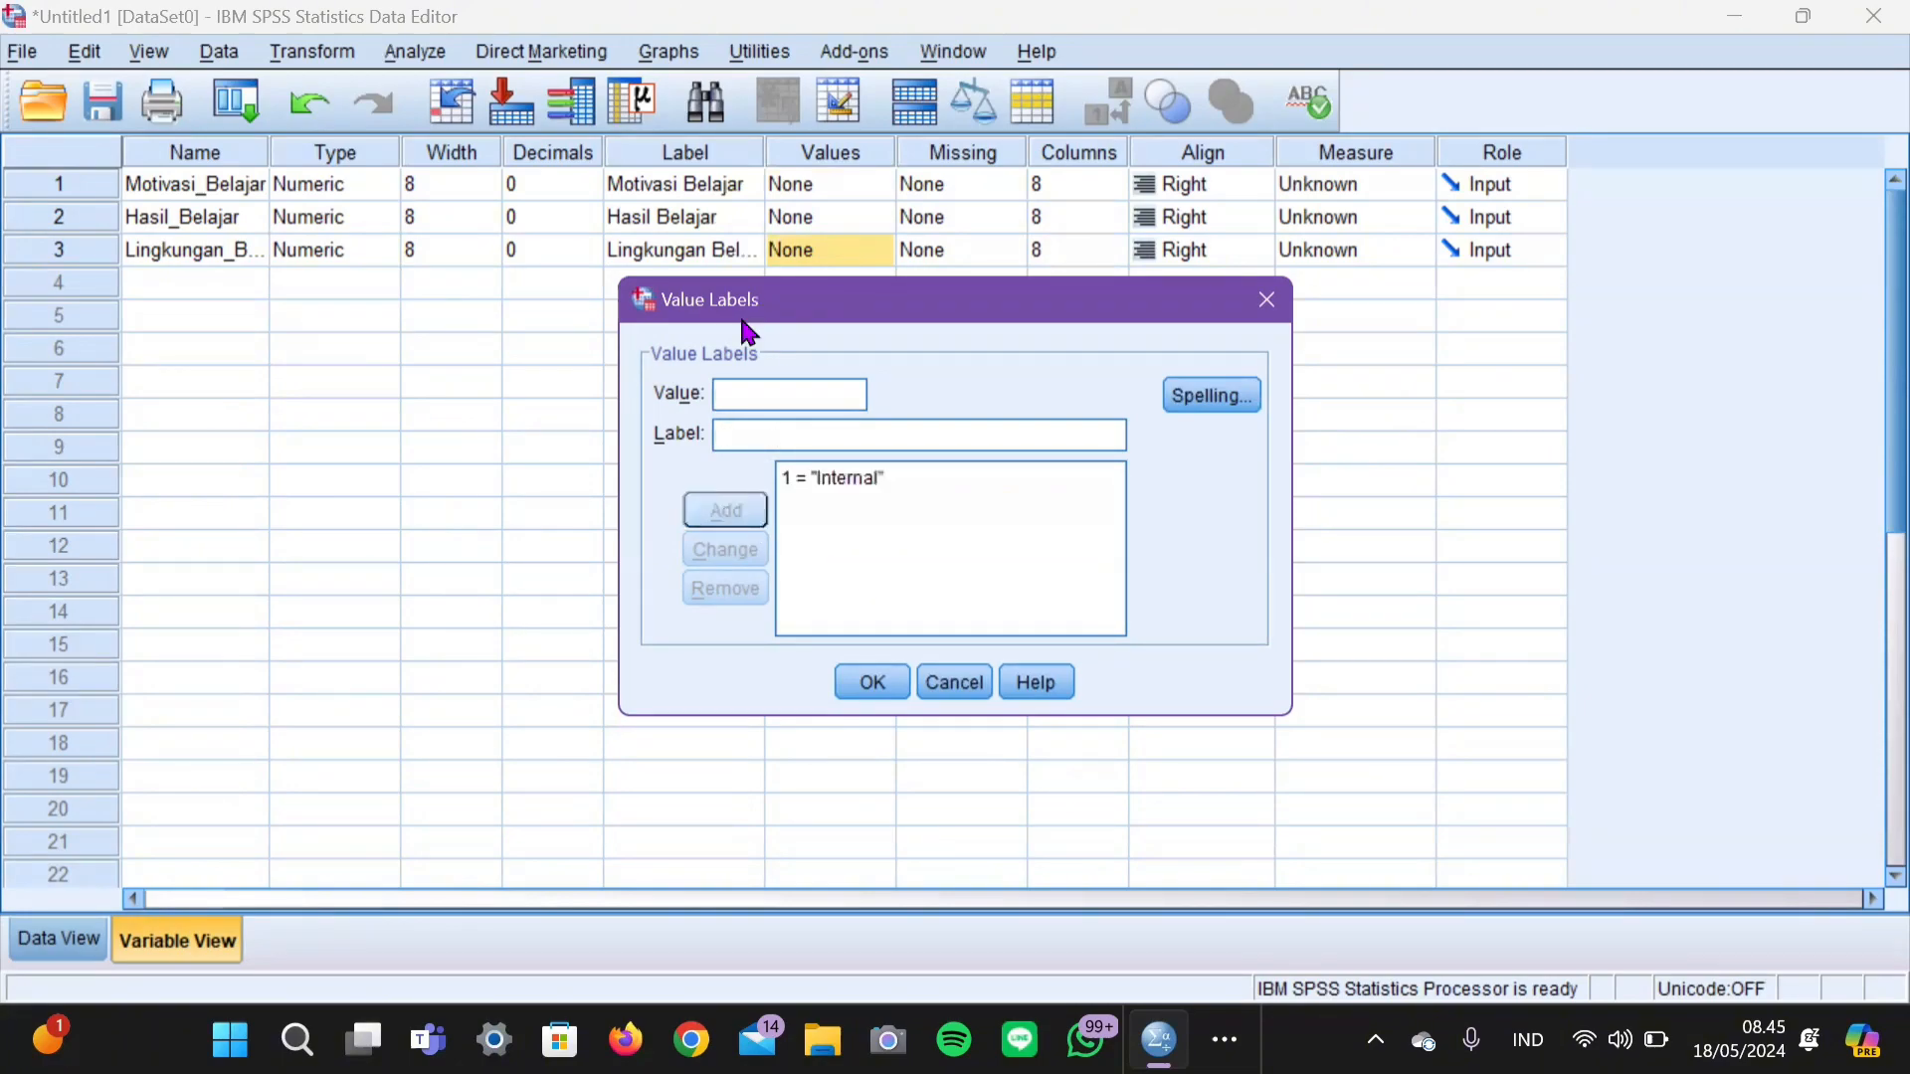
Add the value label 2 = Eksternal for Lingkungan_Belajar and apply the value labels.
text(2)
click(753, 424)
text(Eksternal)
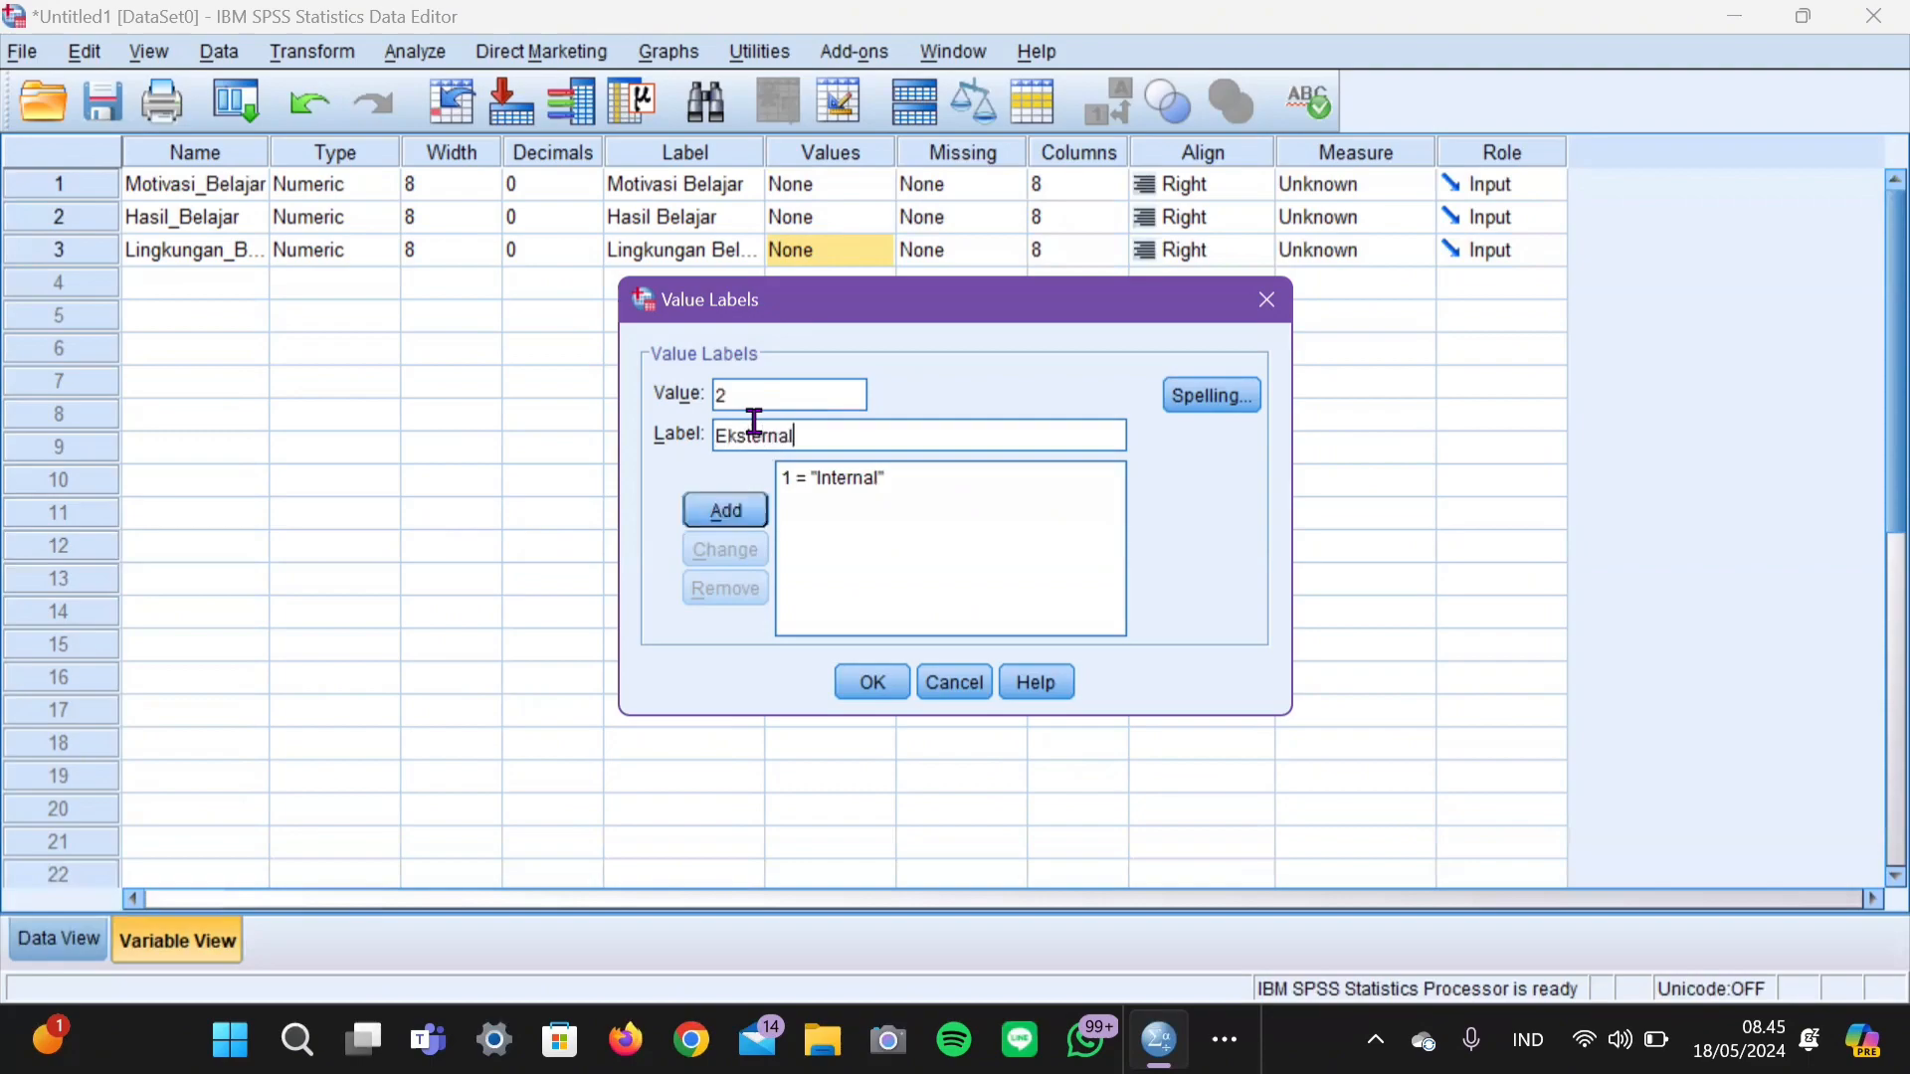
click(764, 512)
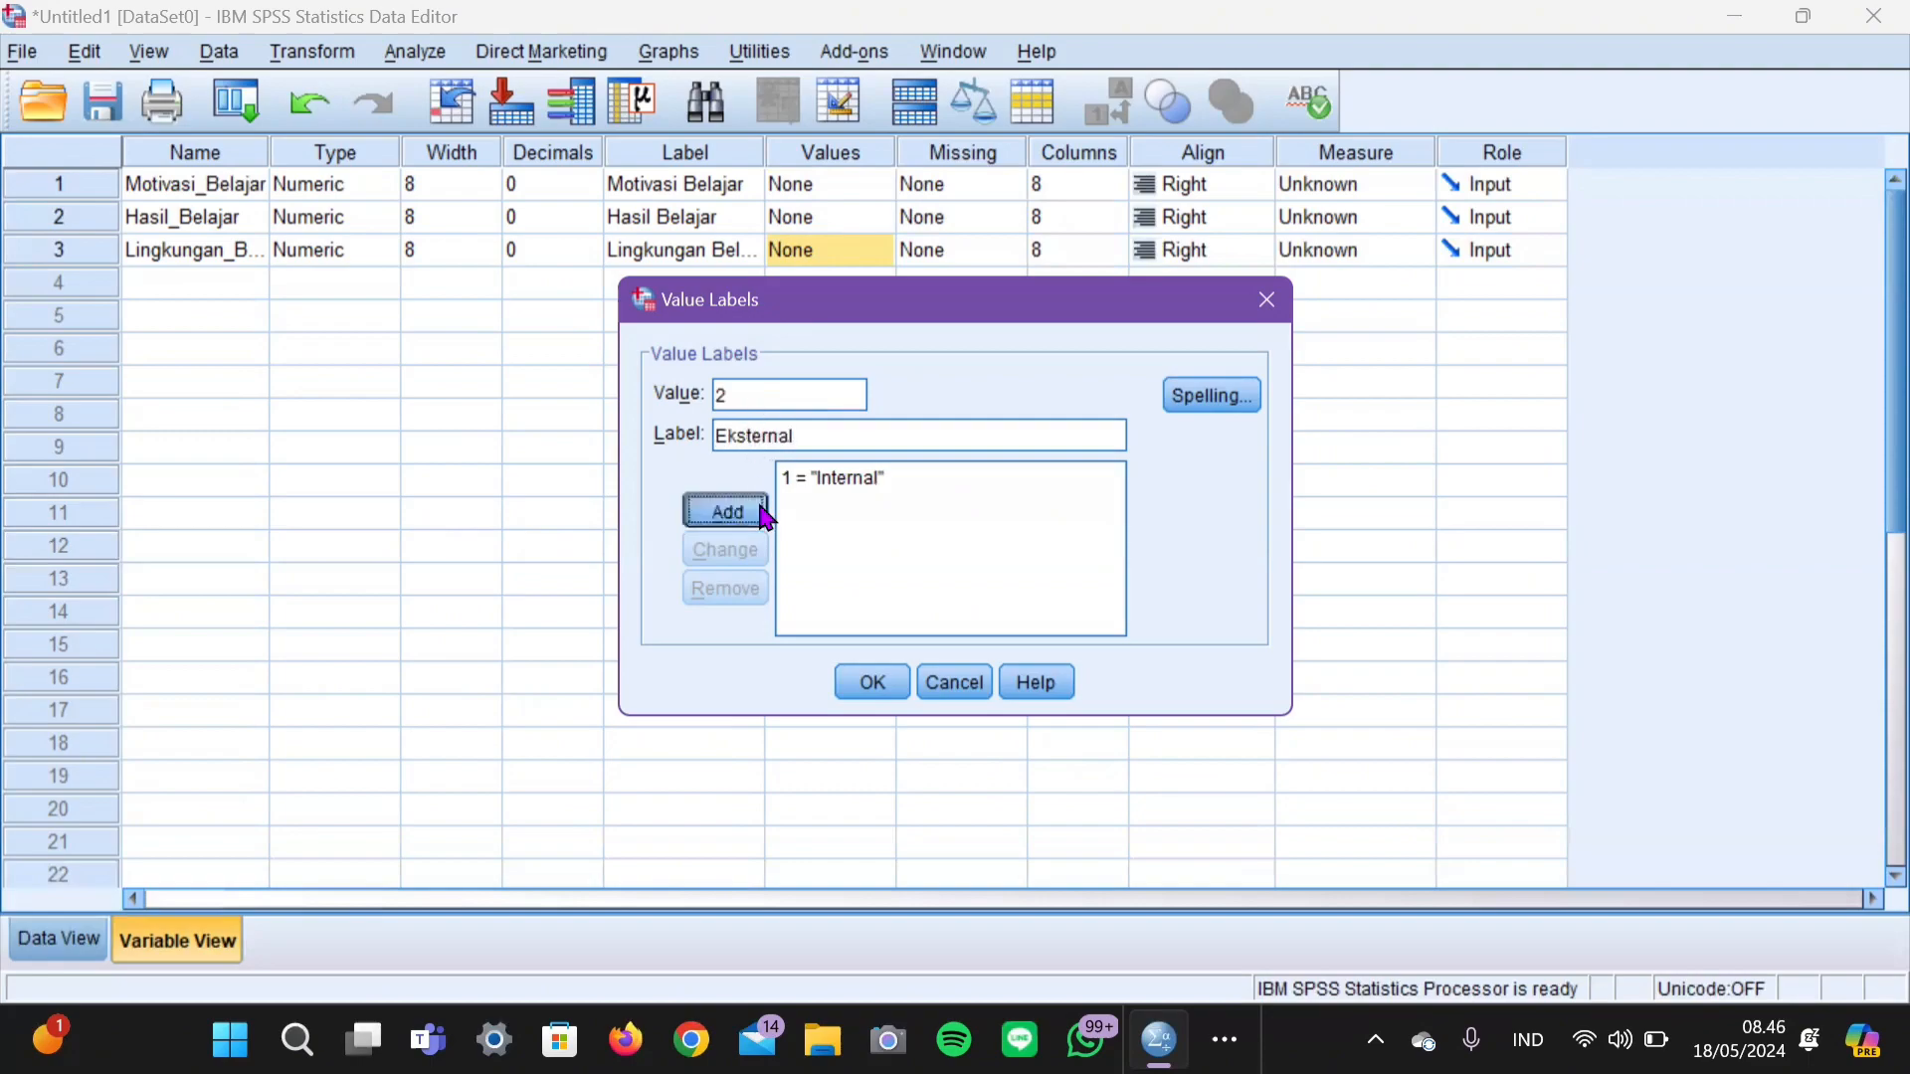
click(875, 687)
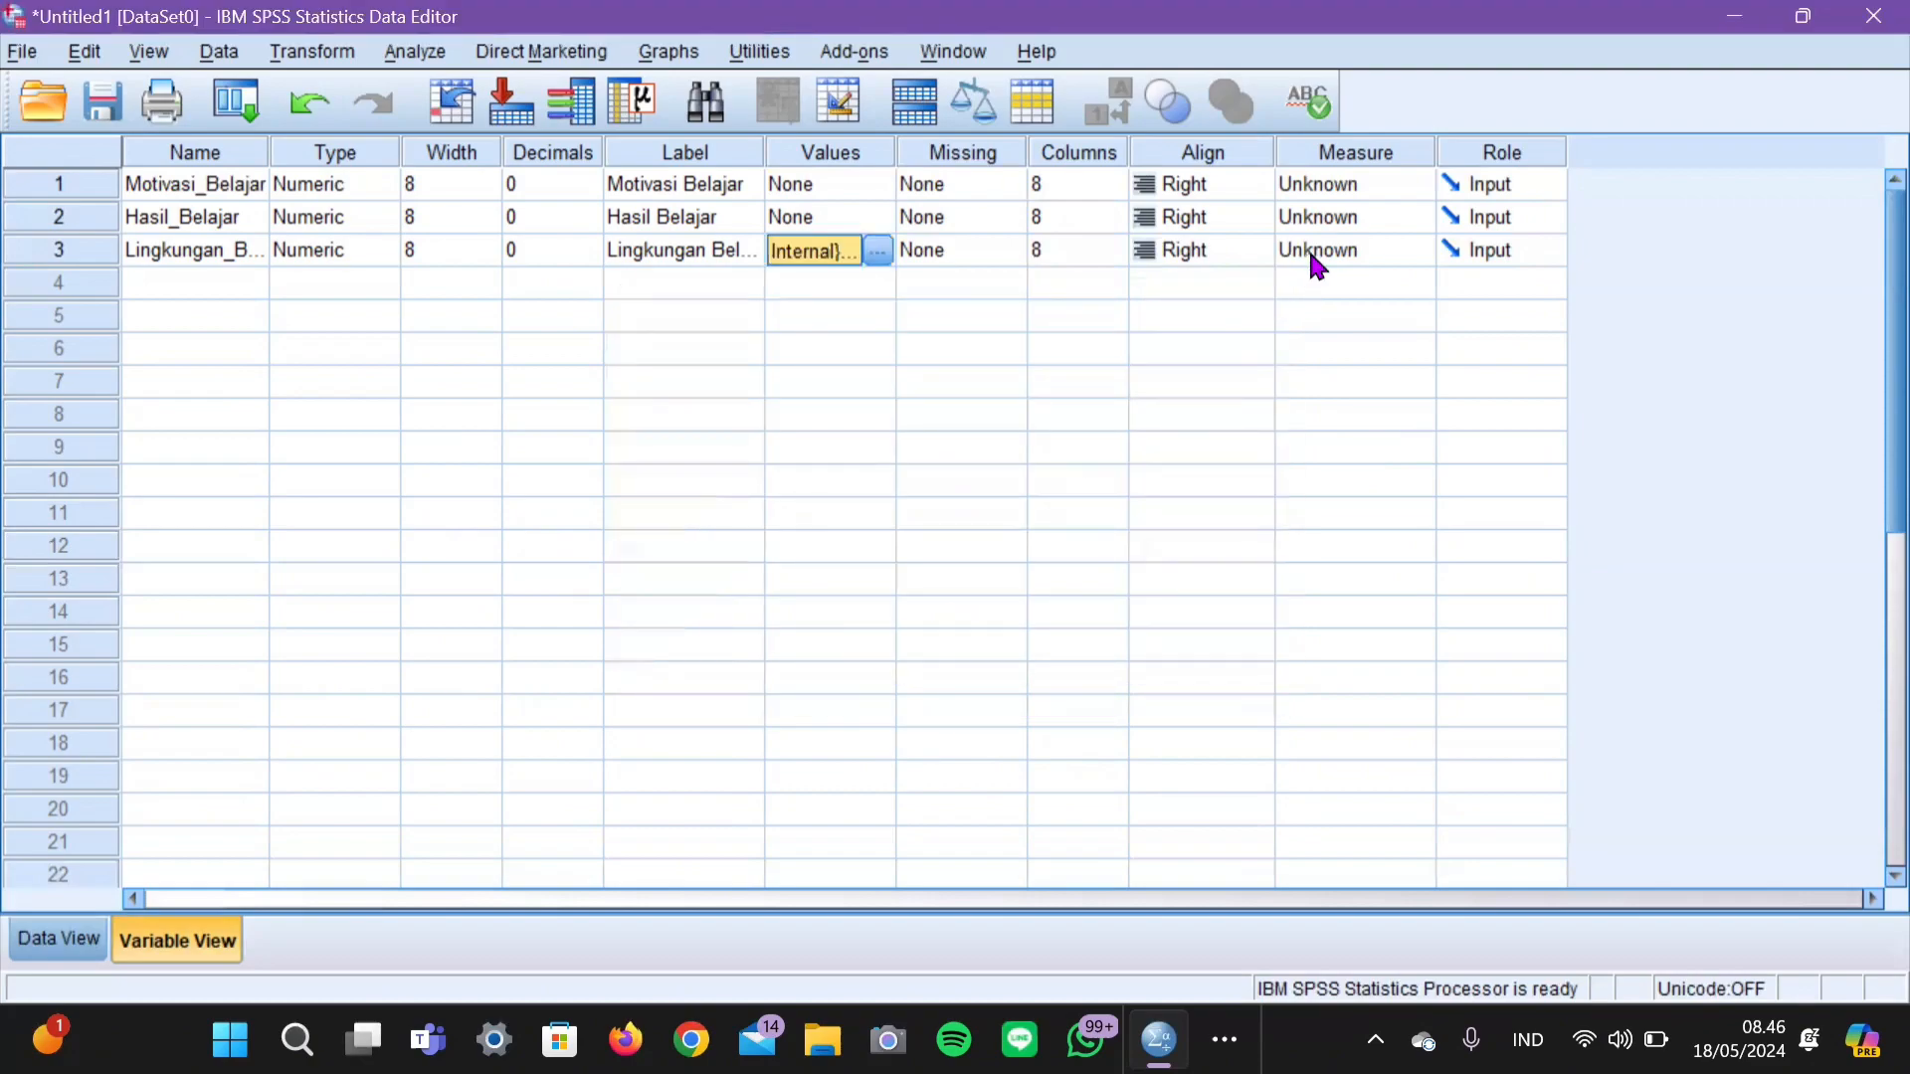
Set the measurement level to Scale for Motivasi_Belajar and Hasil_Belajar and to Nominal for Lingkungan_Belajar, and return to the data view.
click(1354, 179)
click(1408, 217)
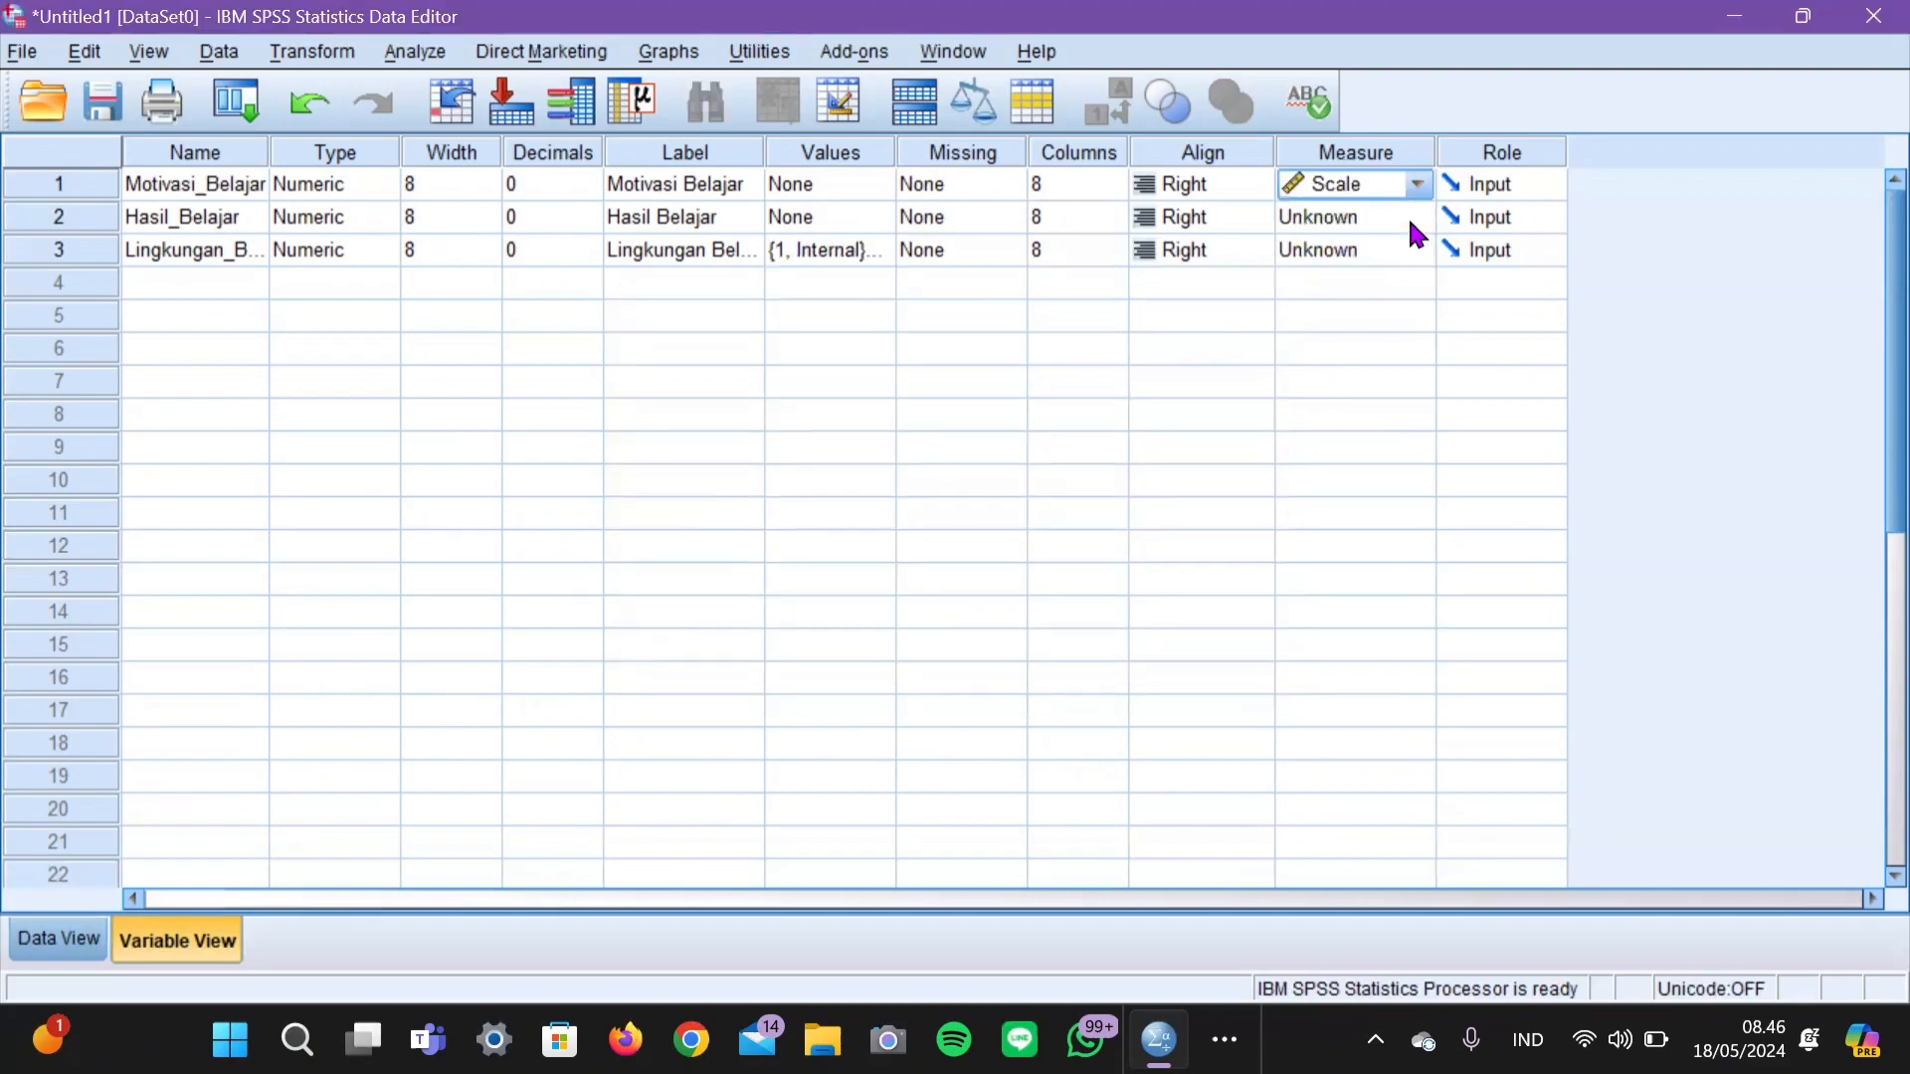
click(1408, 216)
click(1399, 249)
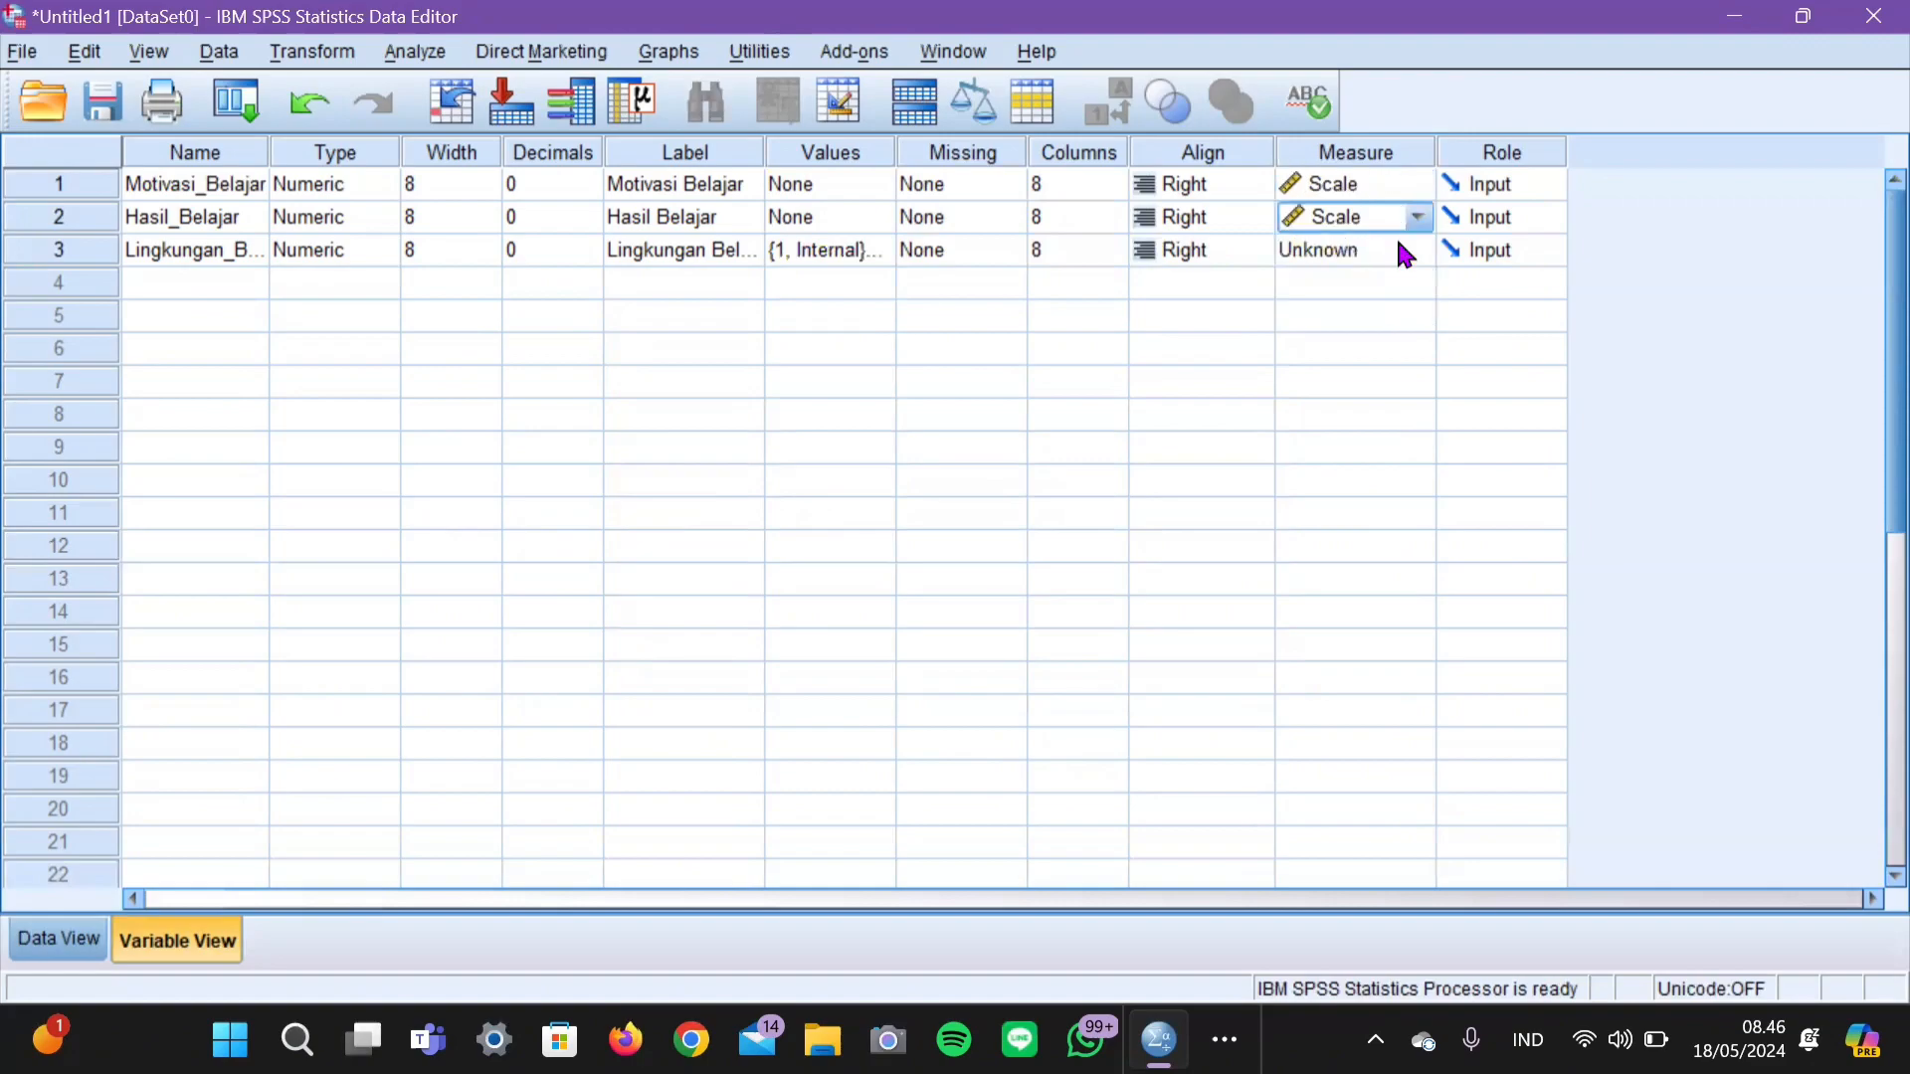
click(1398, 249)
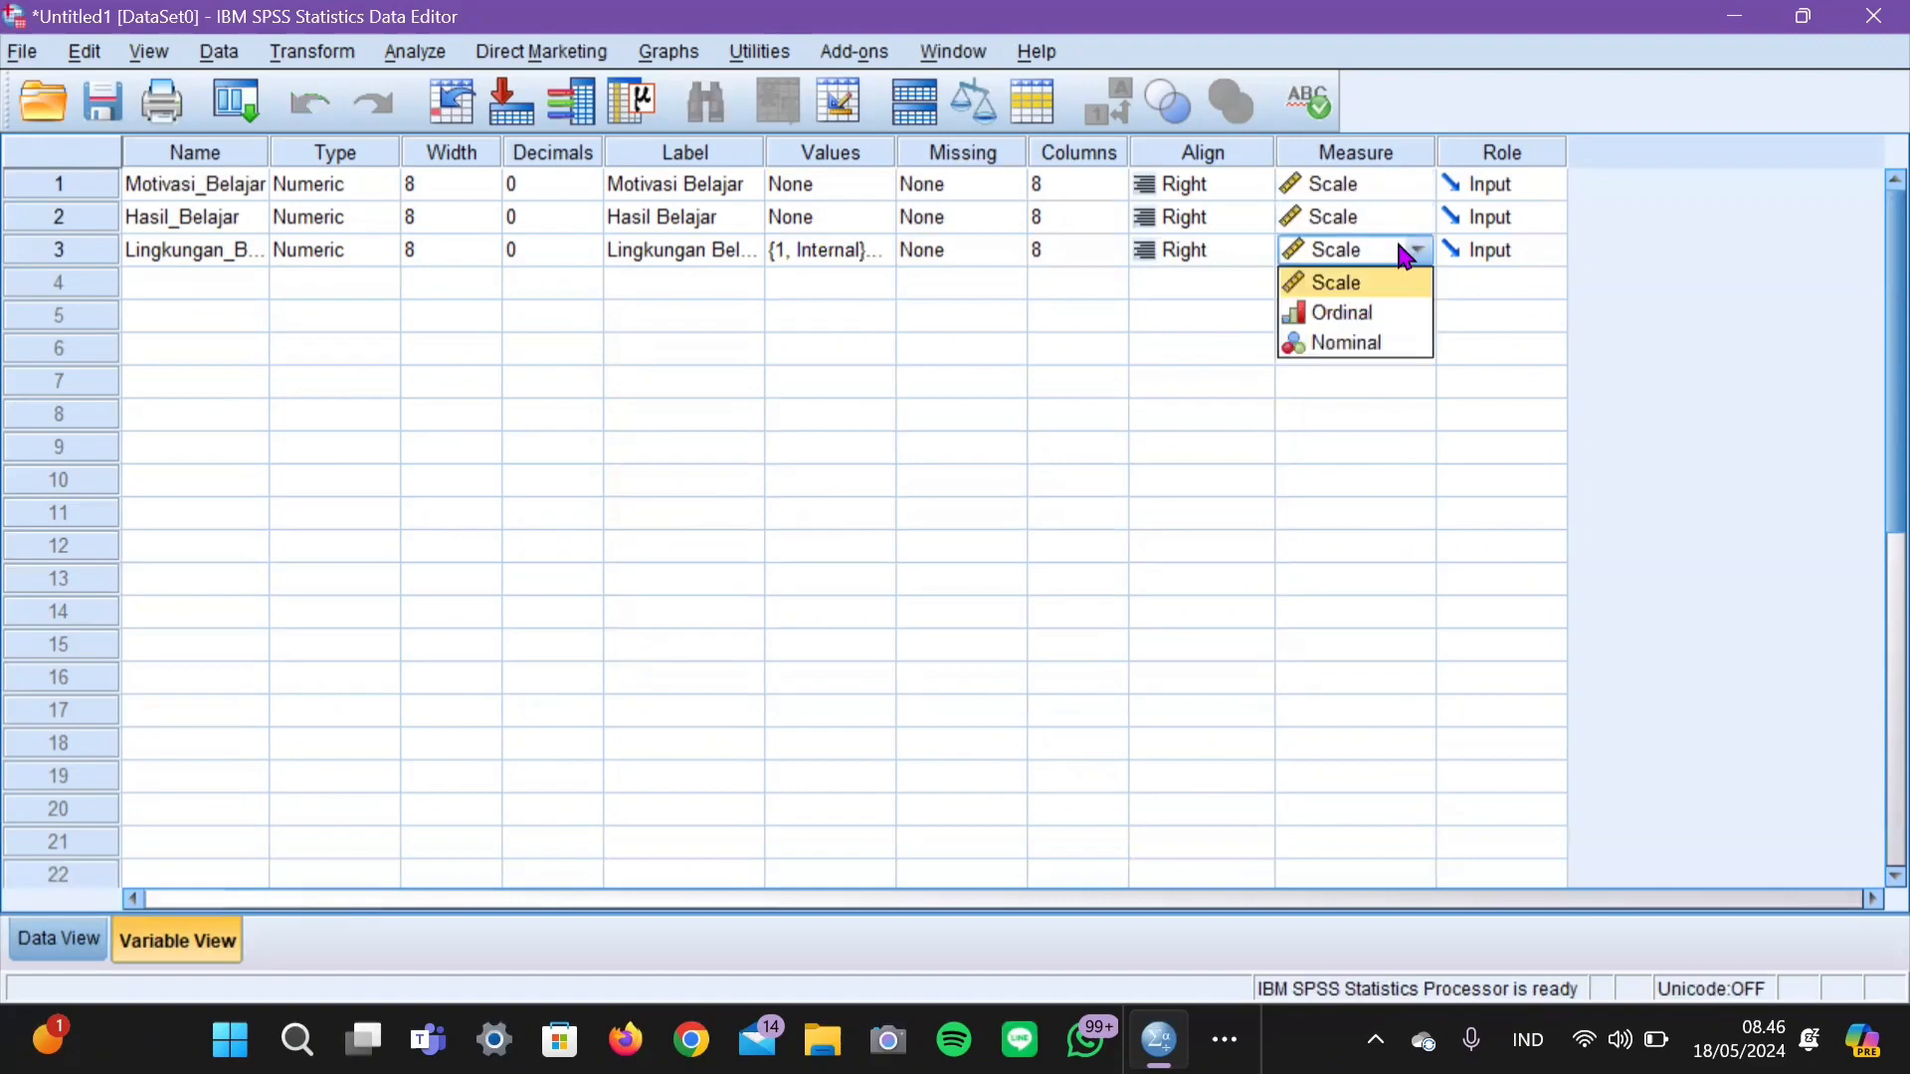
click(1392, 343)
key(ctrl+t)
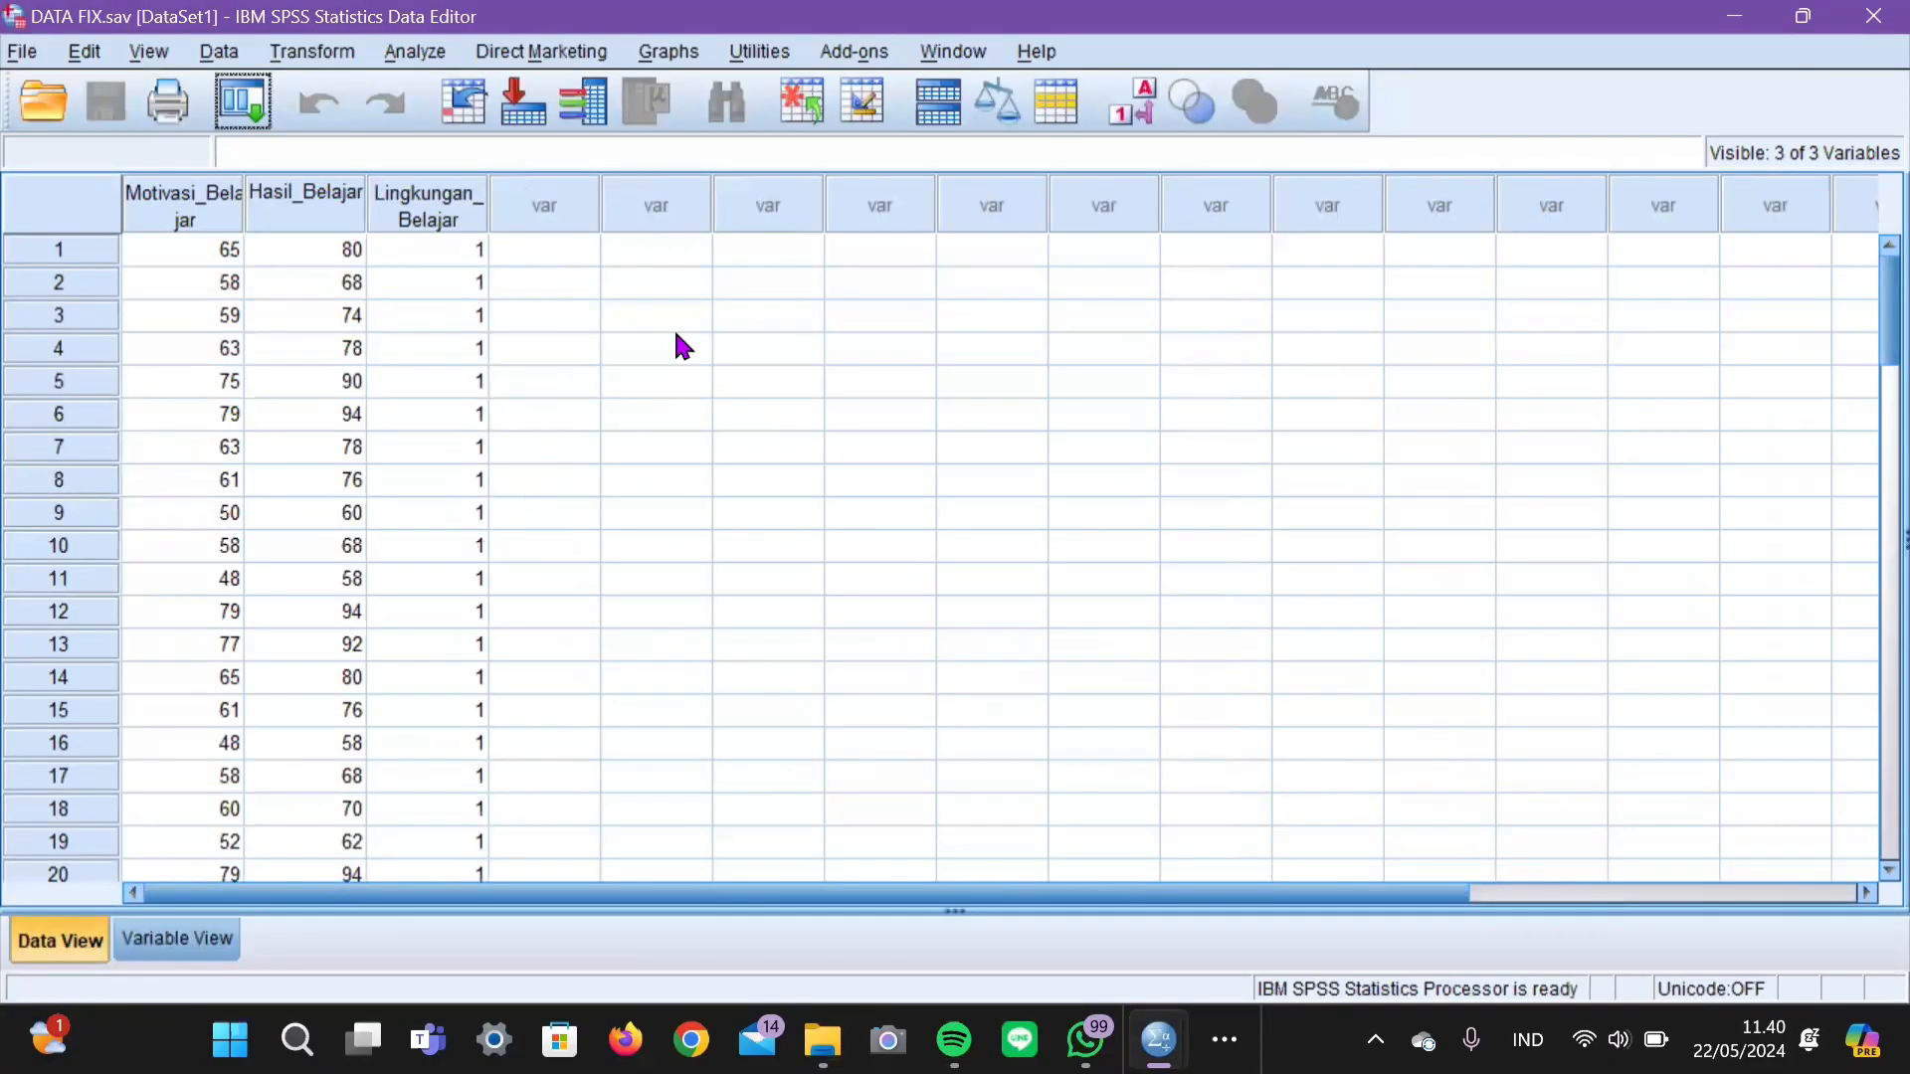
Run a two-tailed Pearson bivariate correlation between Motivasi Belajar and Hasil Belajar with significant correlations flagged.
click(433, 61)
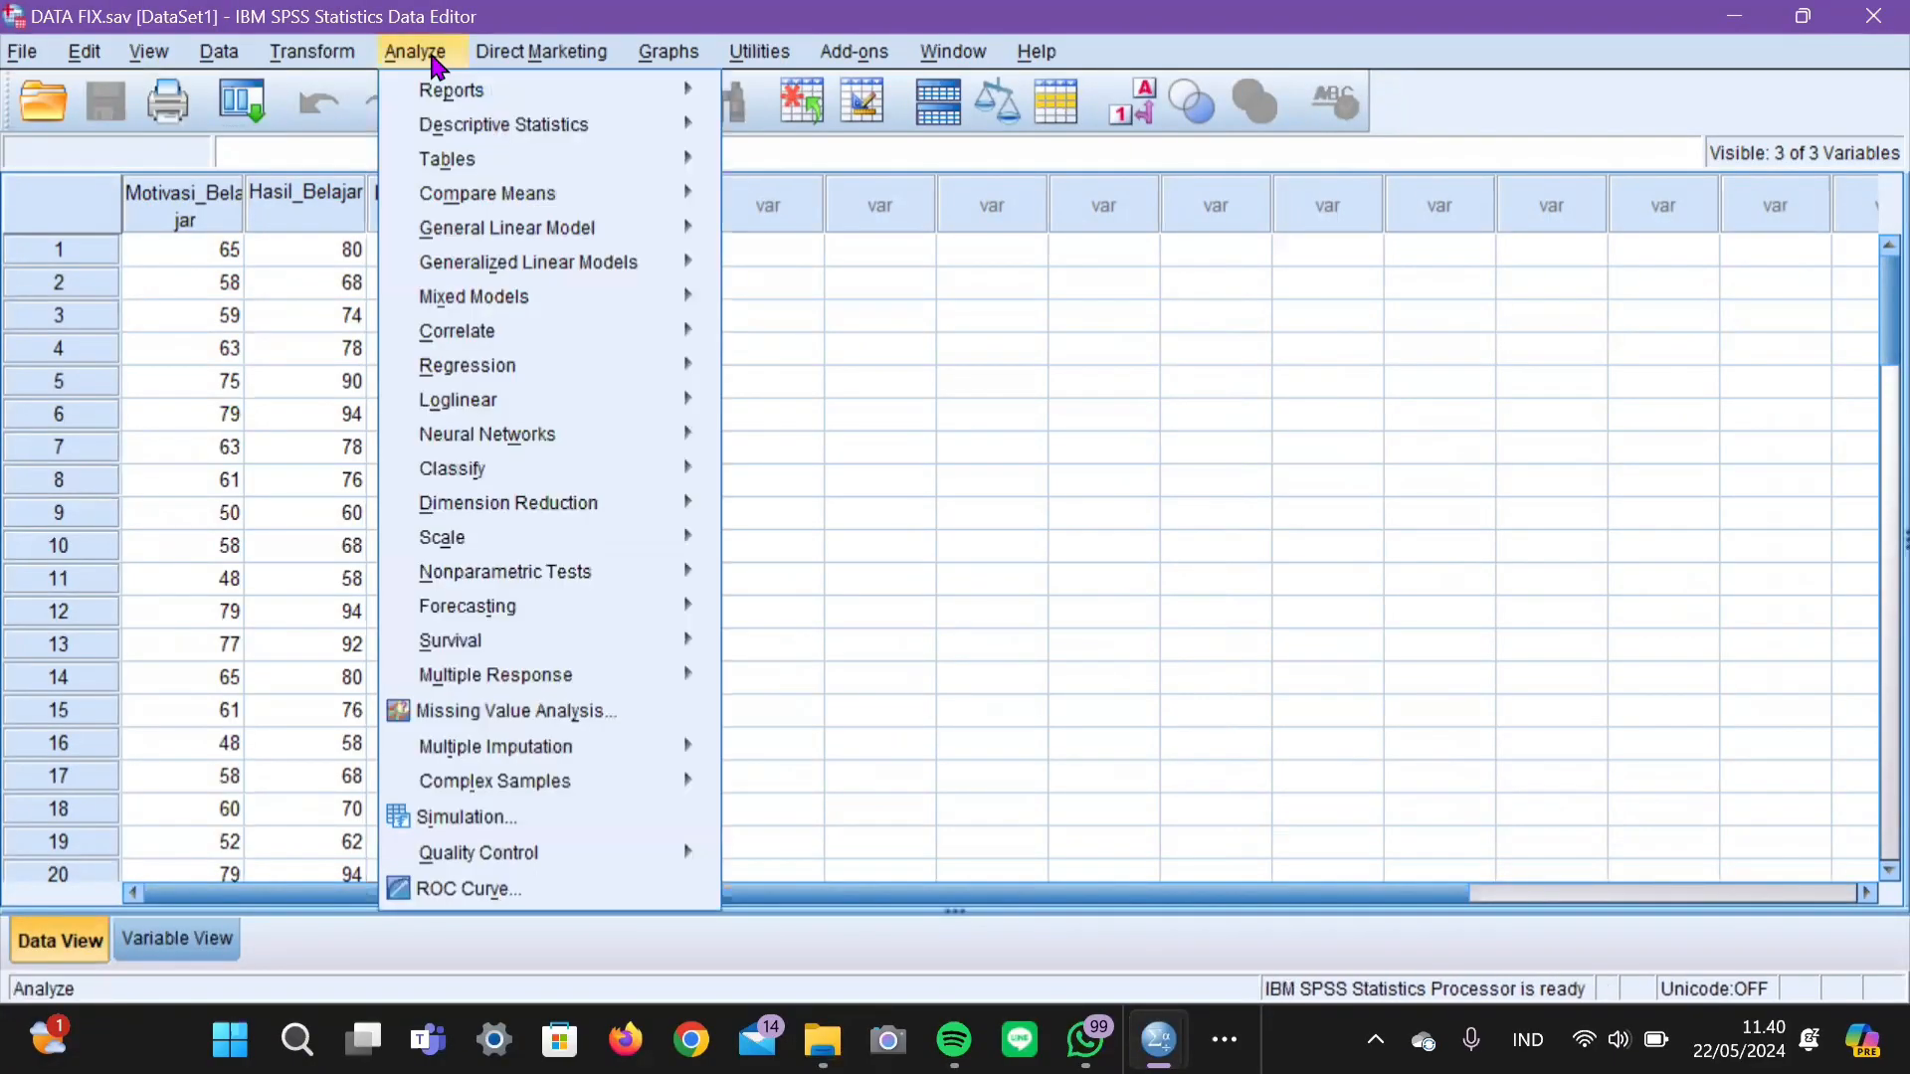
mouse_move(587, 332)
click(757, 339)
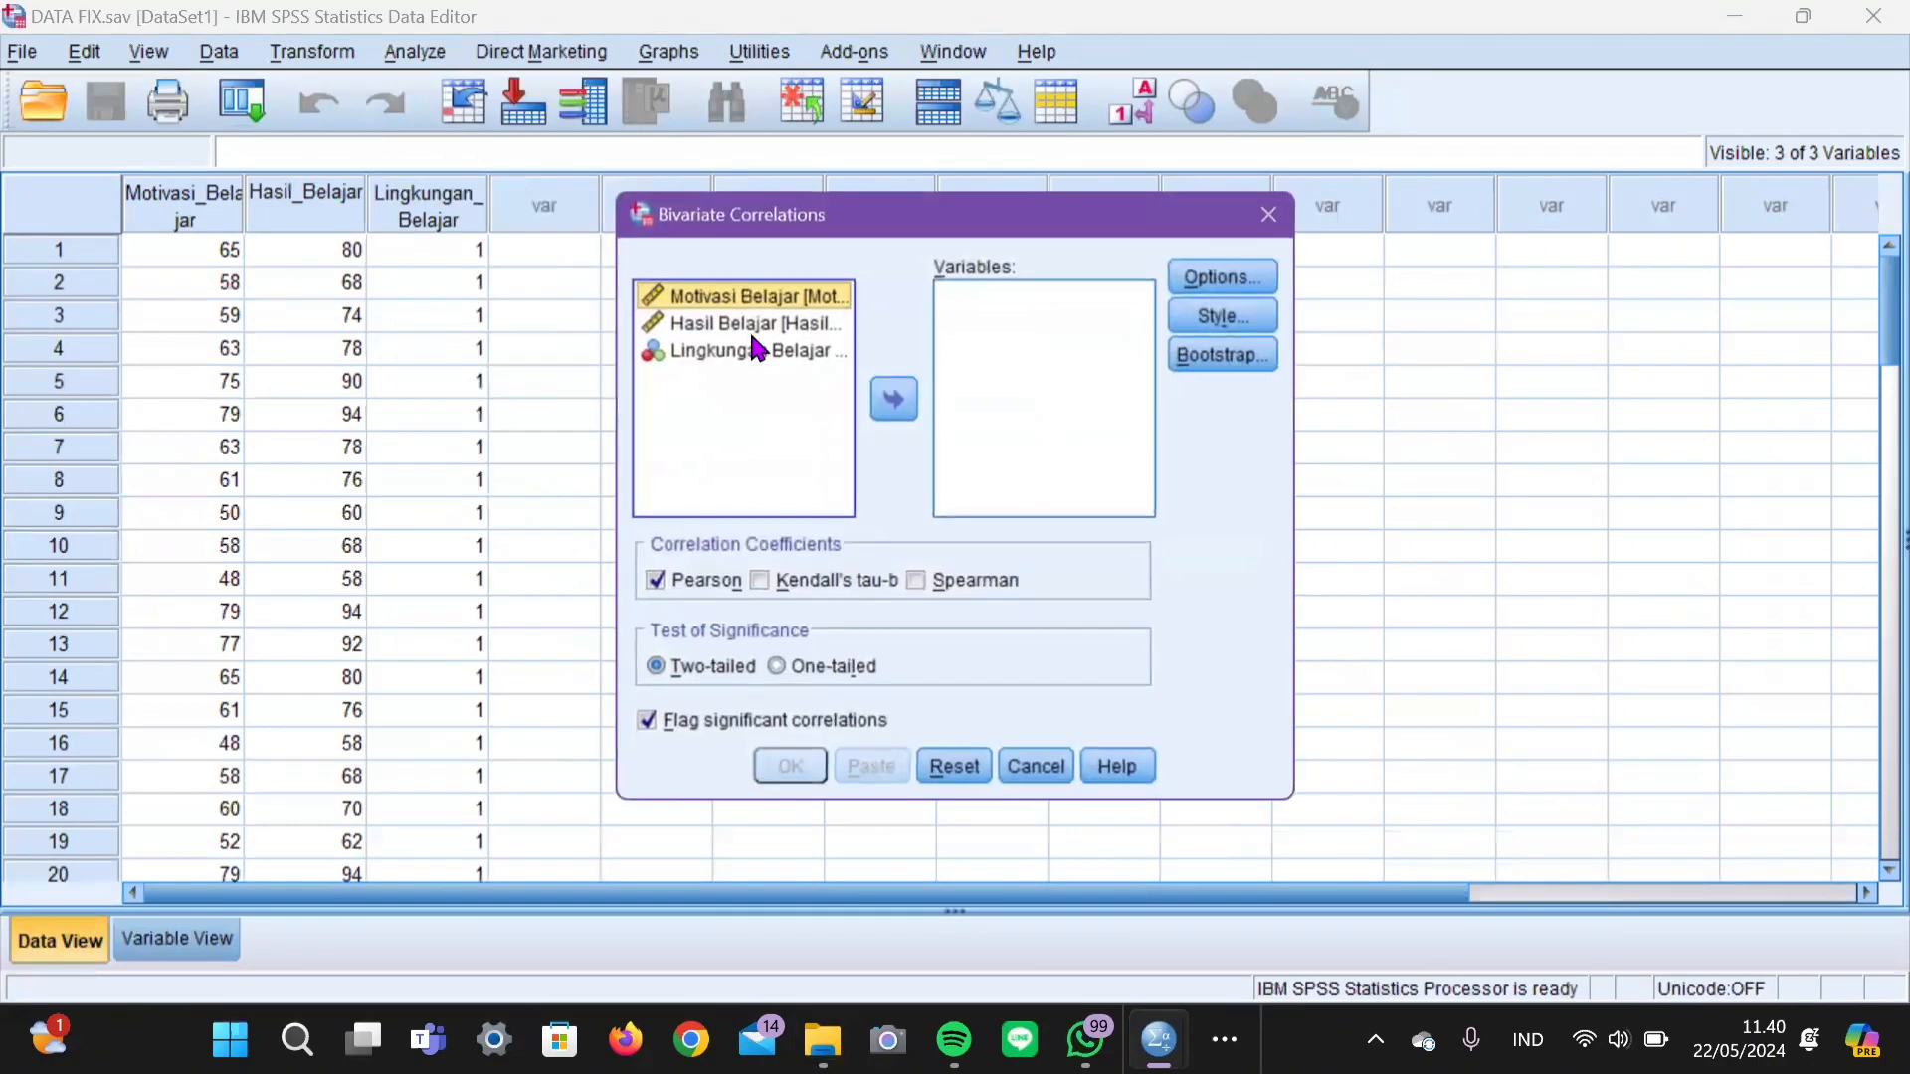
click(895, 401)
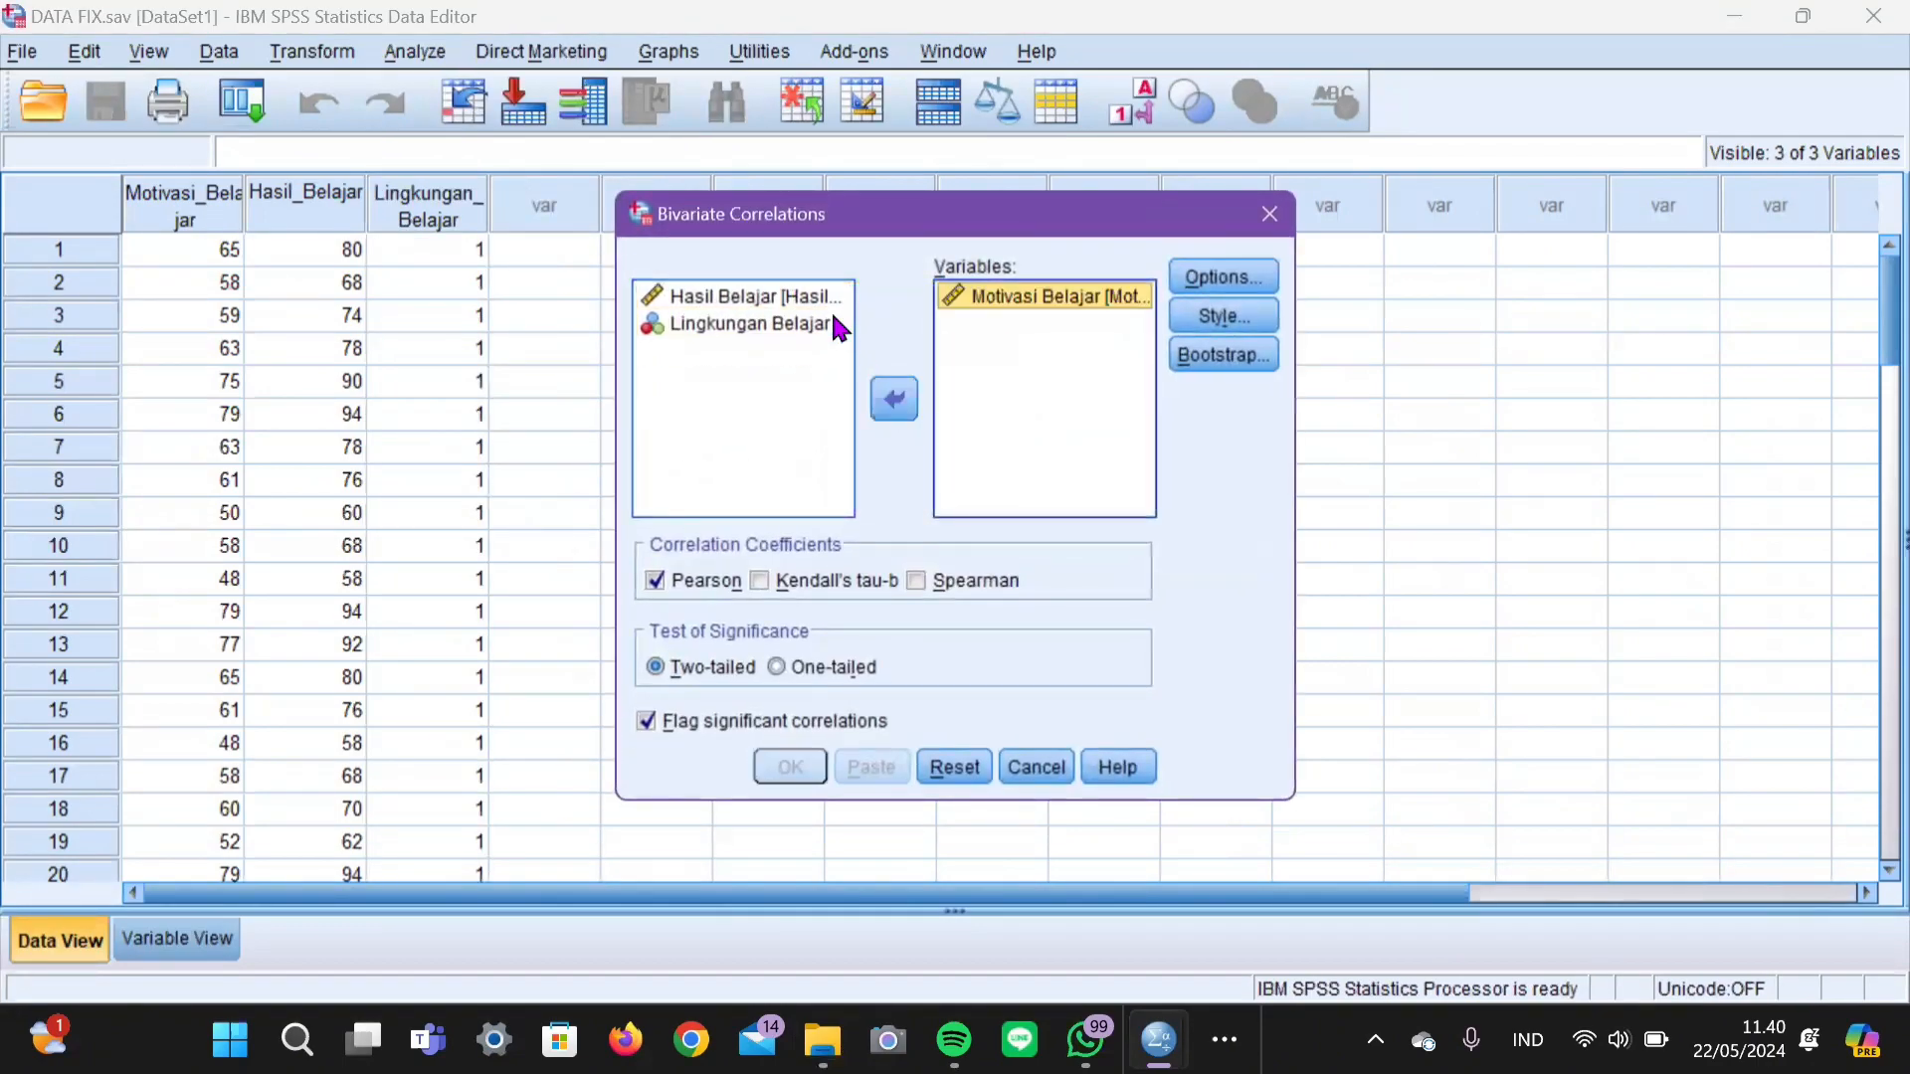
click(824, 295)
click(893, 400)
click(807, 767)
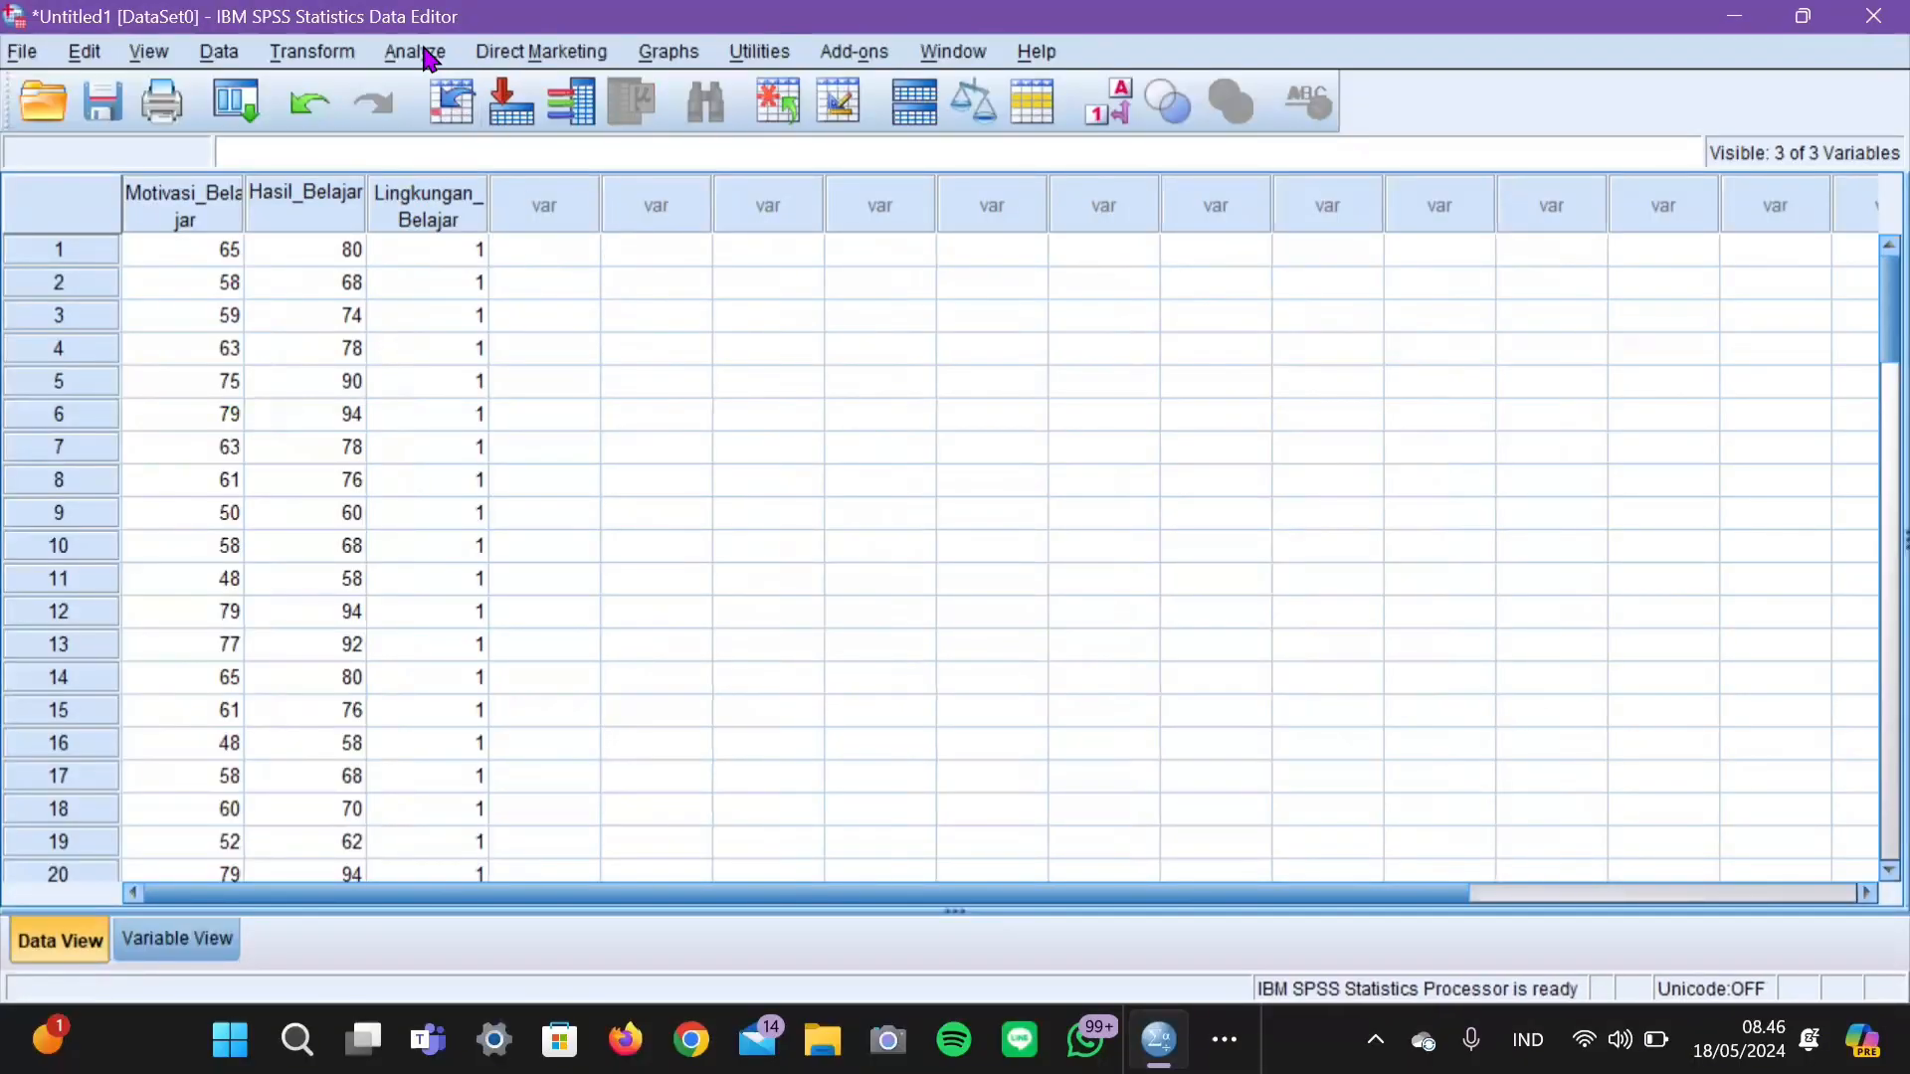
Set up an Explore analysis with Motivasi Belajar and Hasil Belajar as dependents and Lingkungan Belajar as the factor.
click(415, 52)
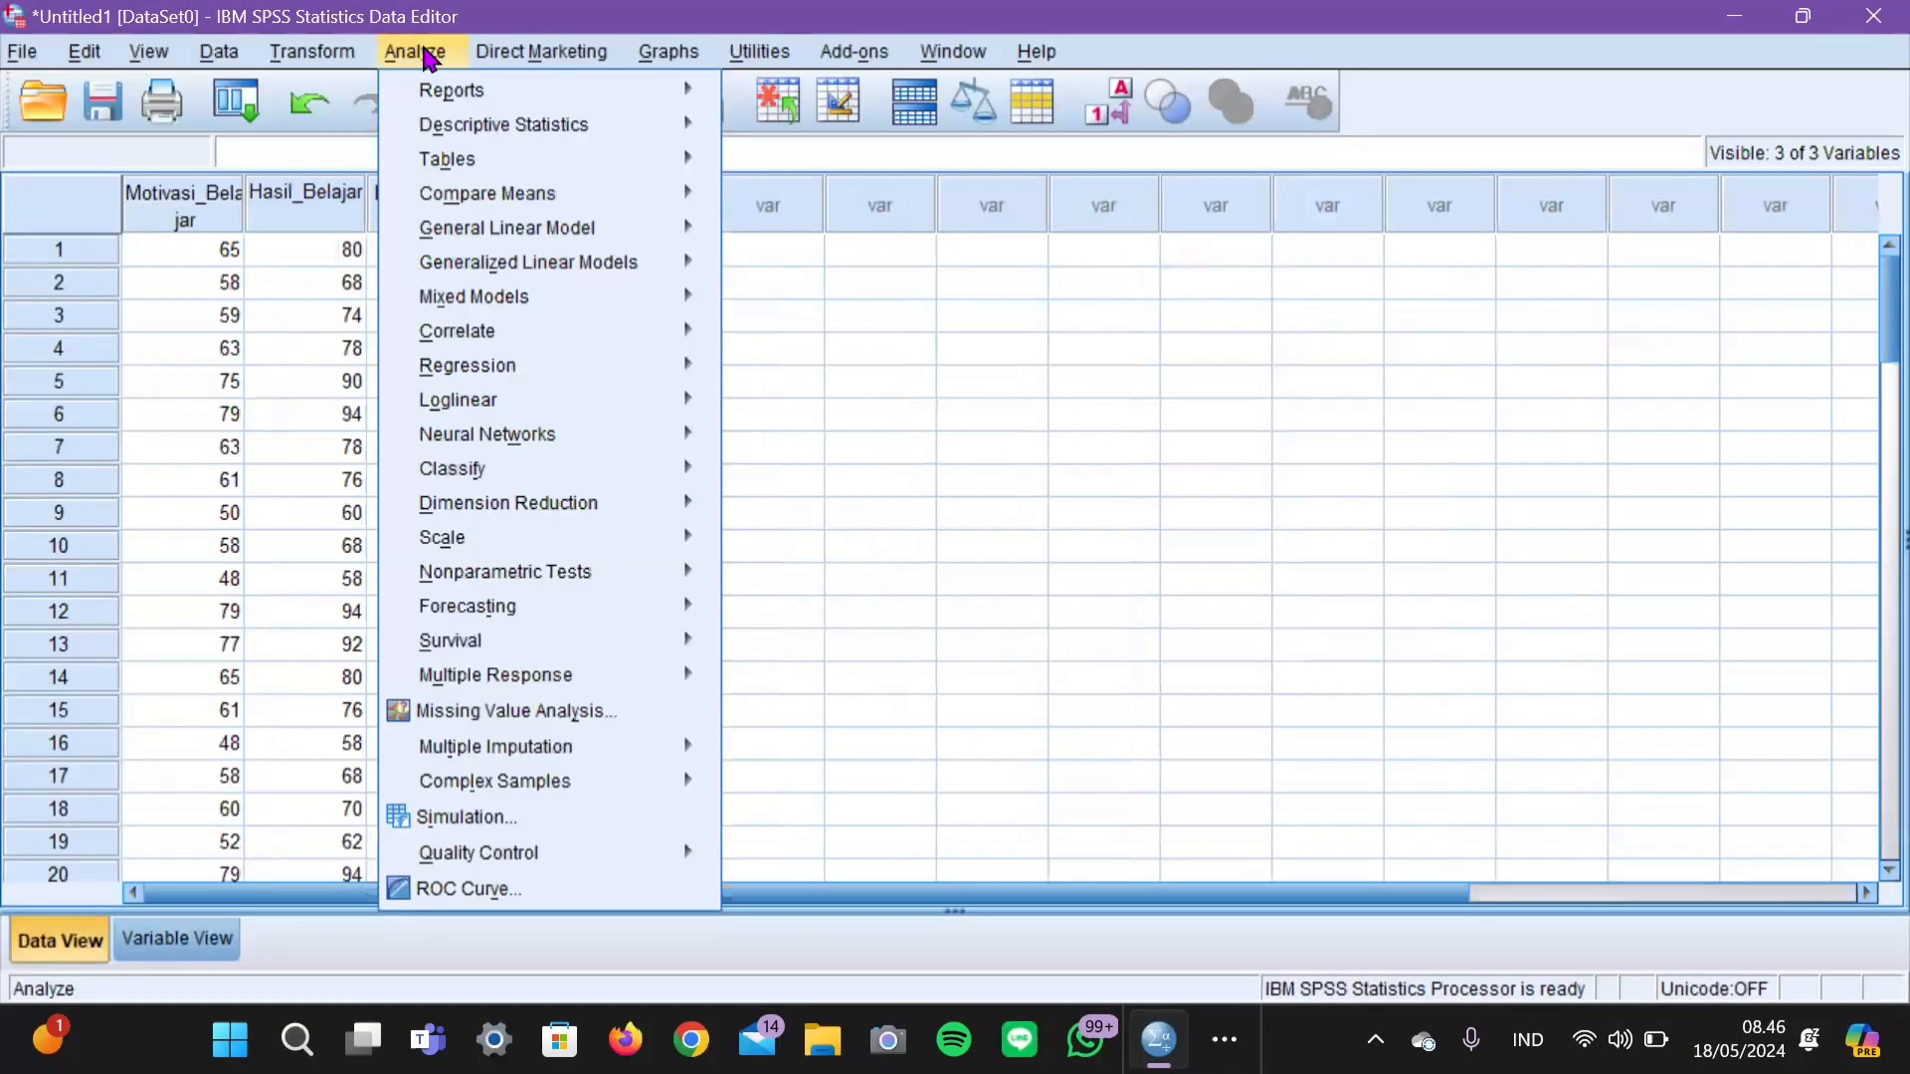
mouse_move(487, 127)
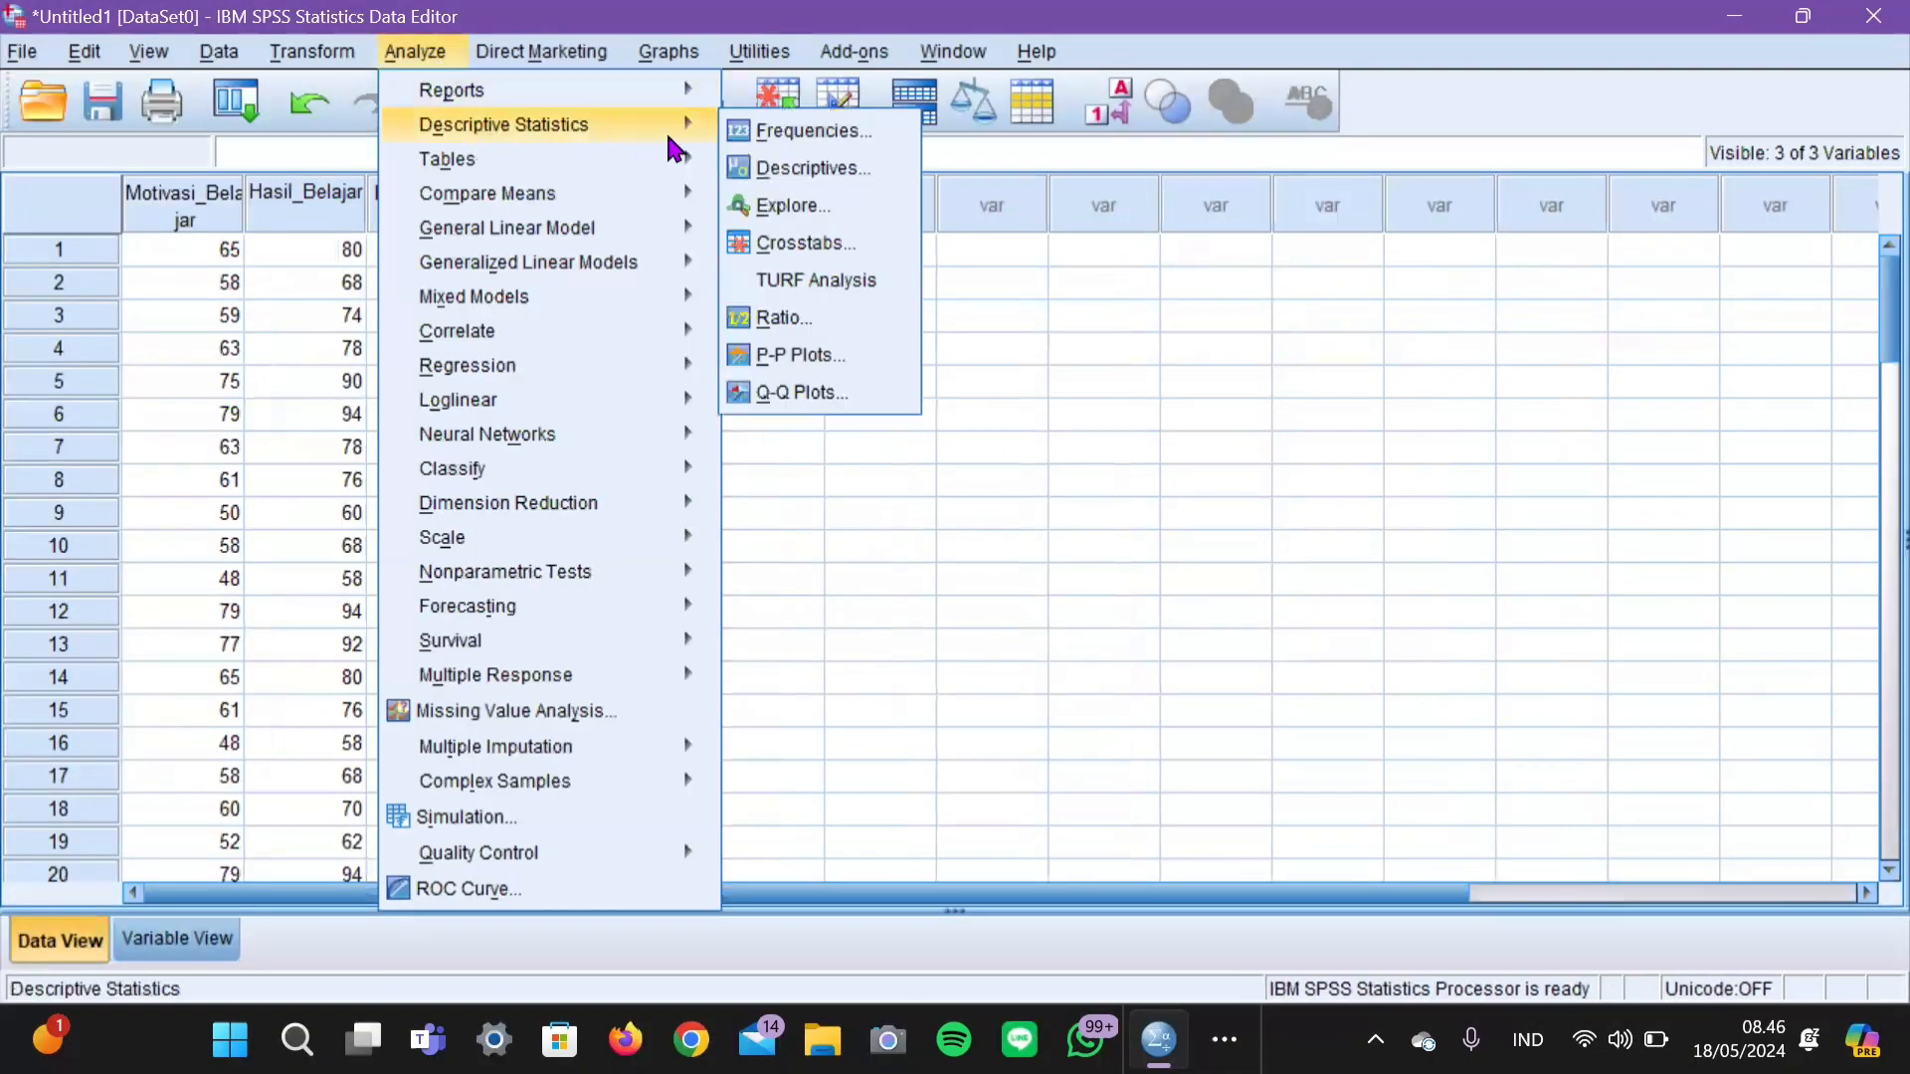
click(771, 205)
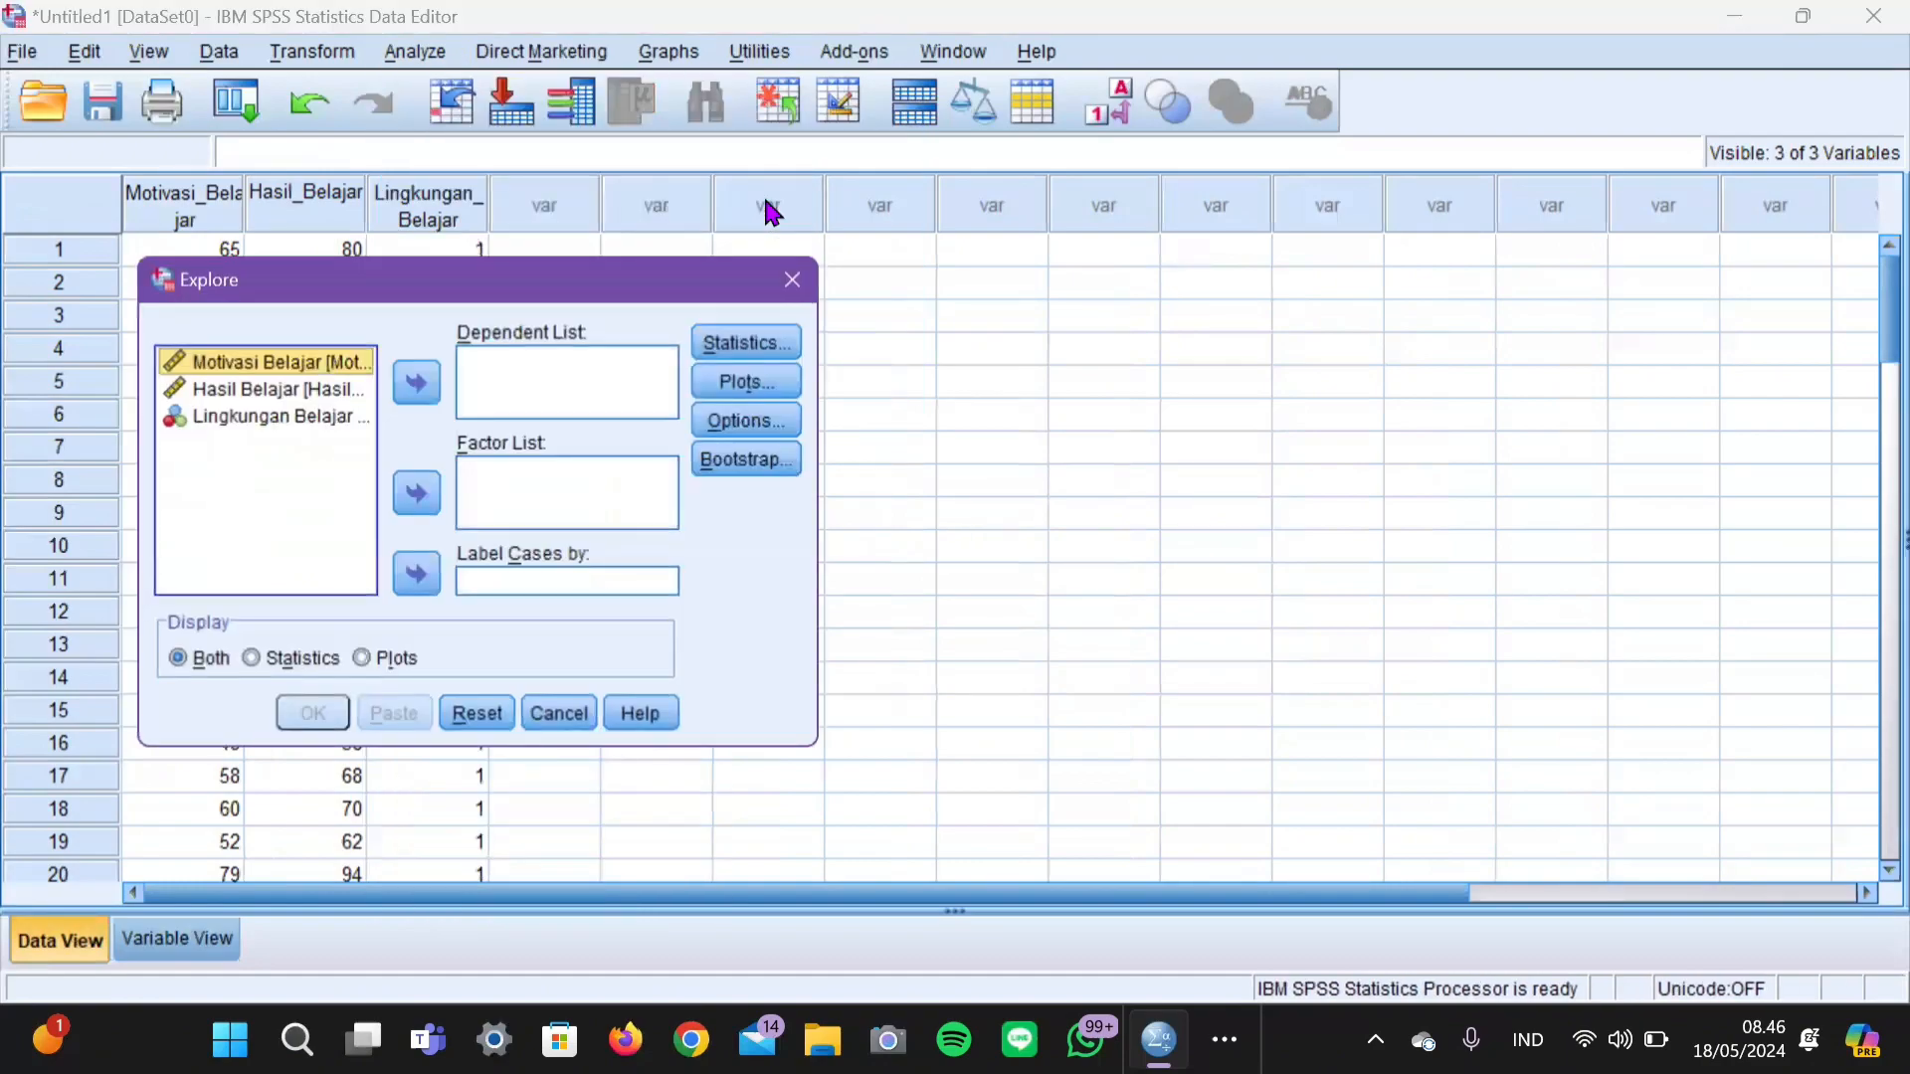
click(428, 384)
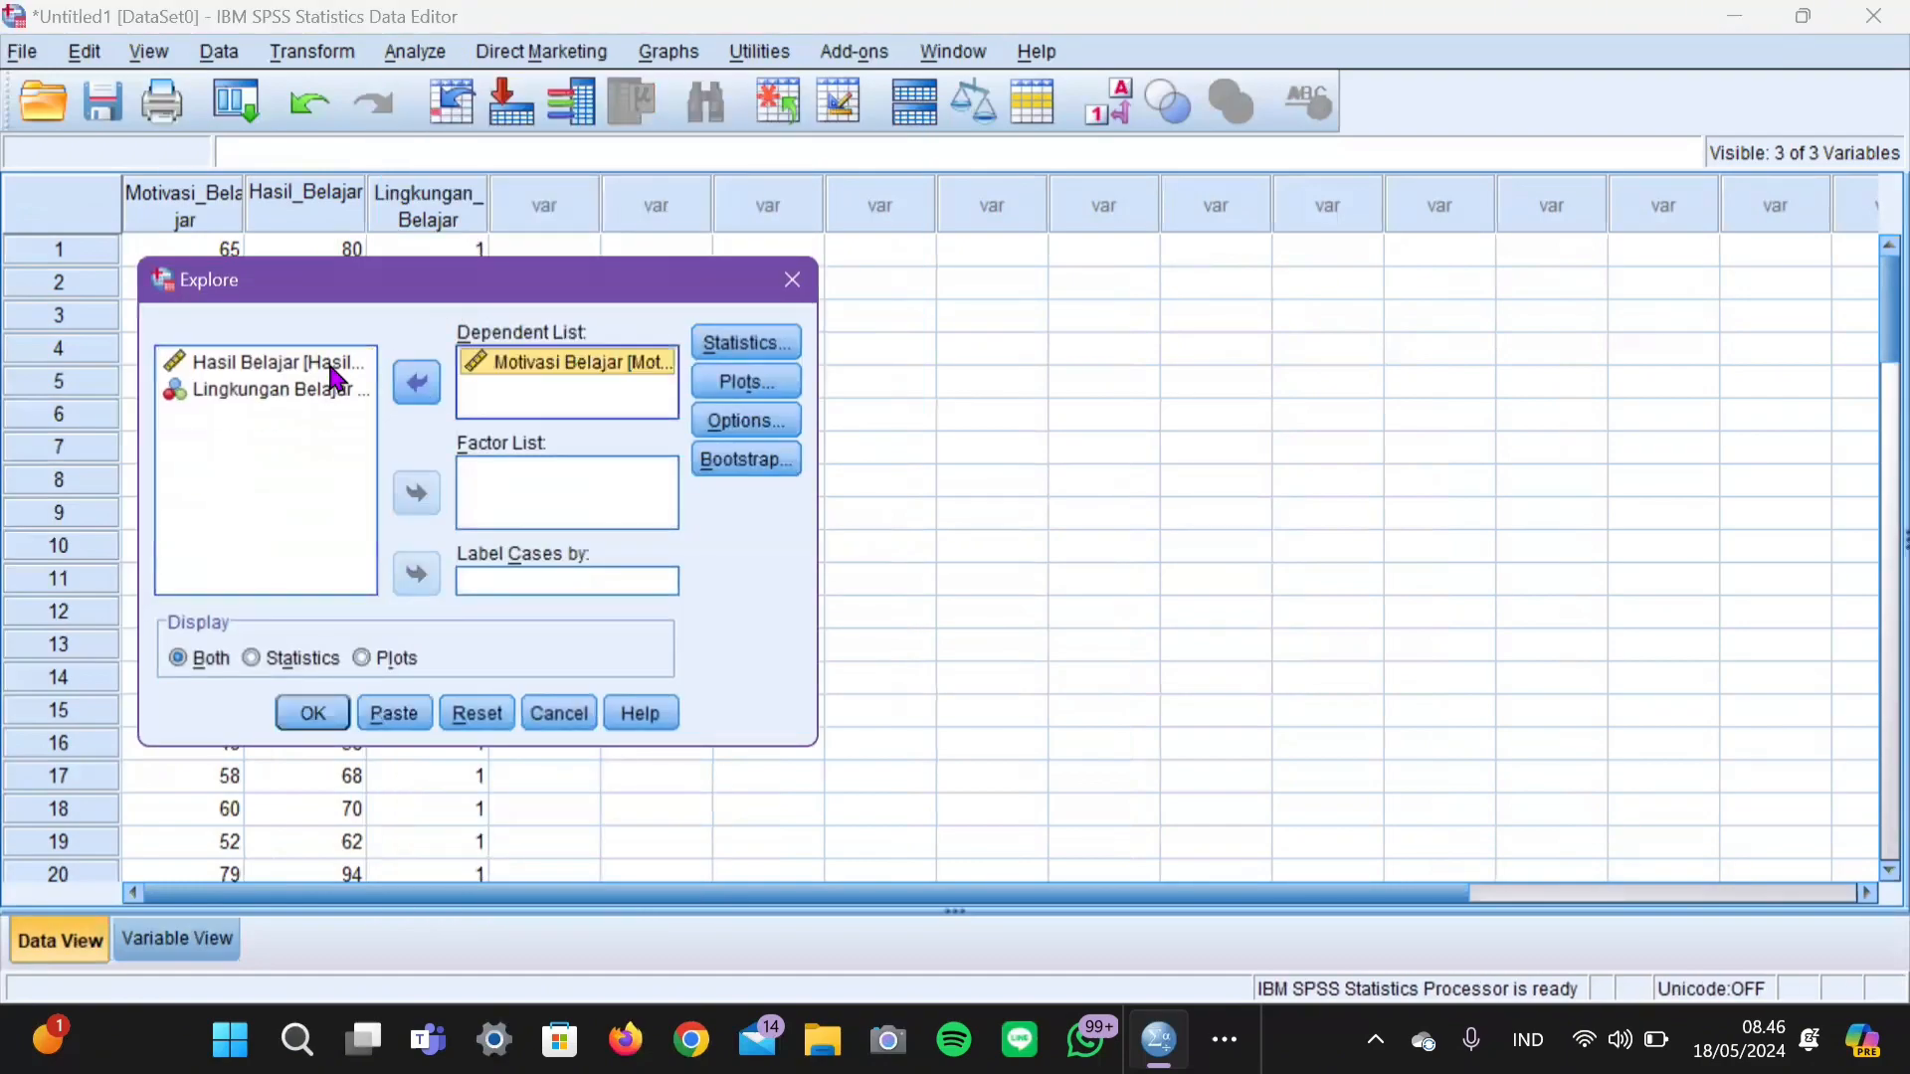
click(333, 376)
click(413, 384)
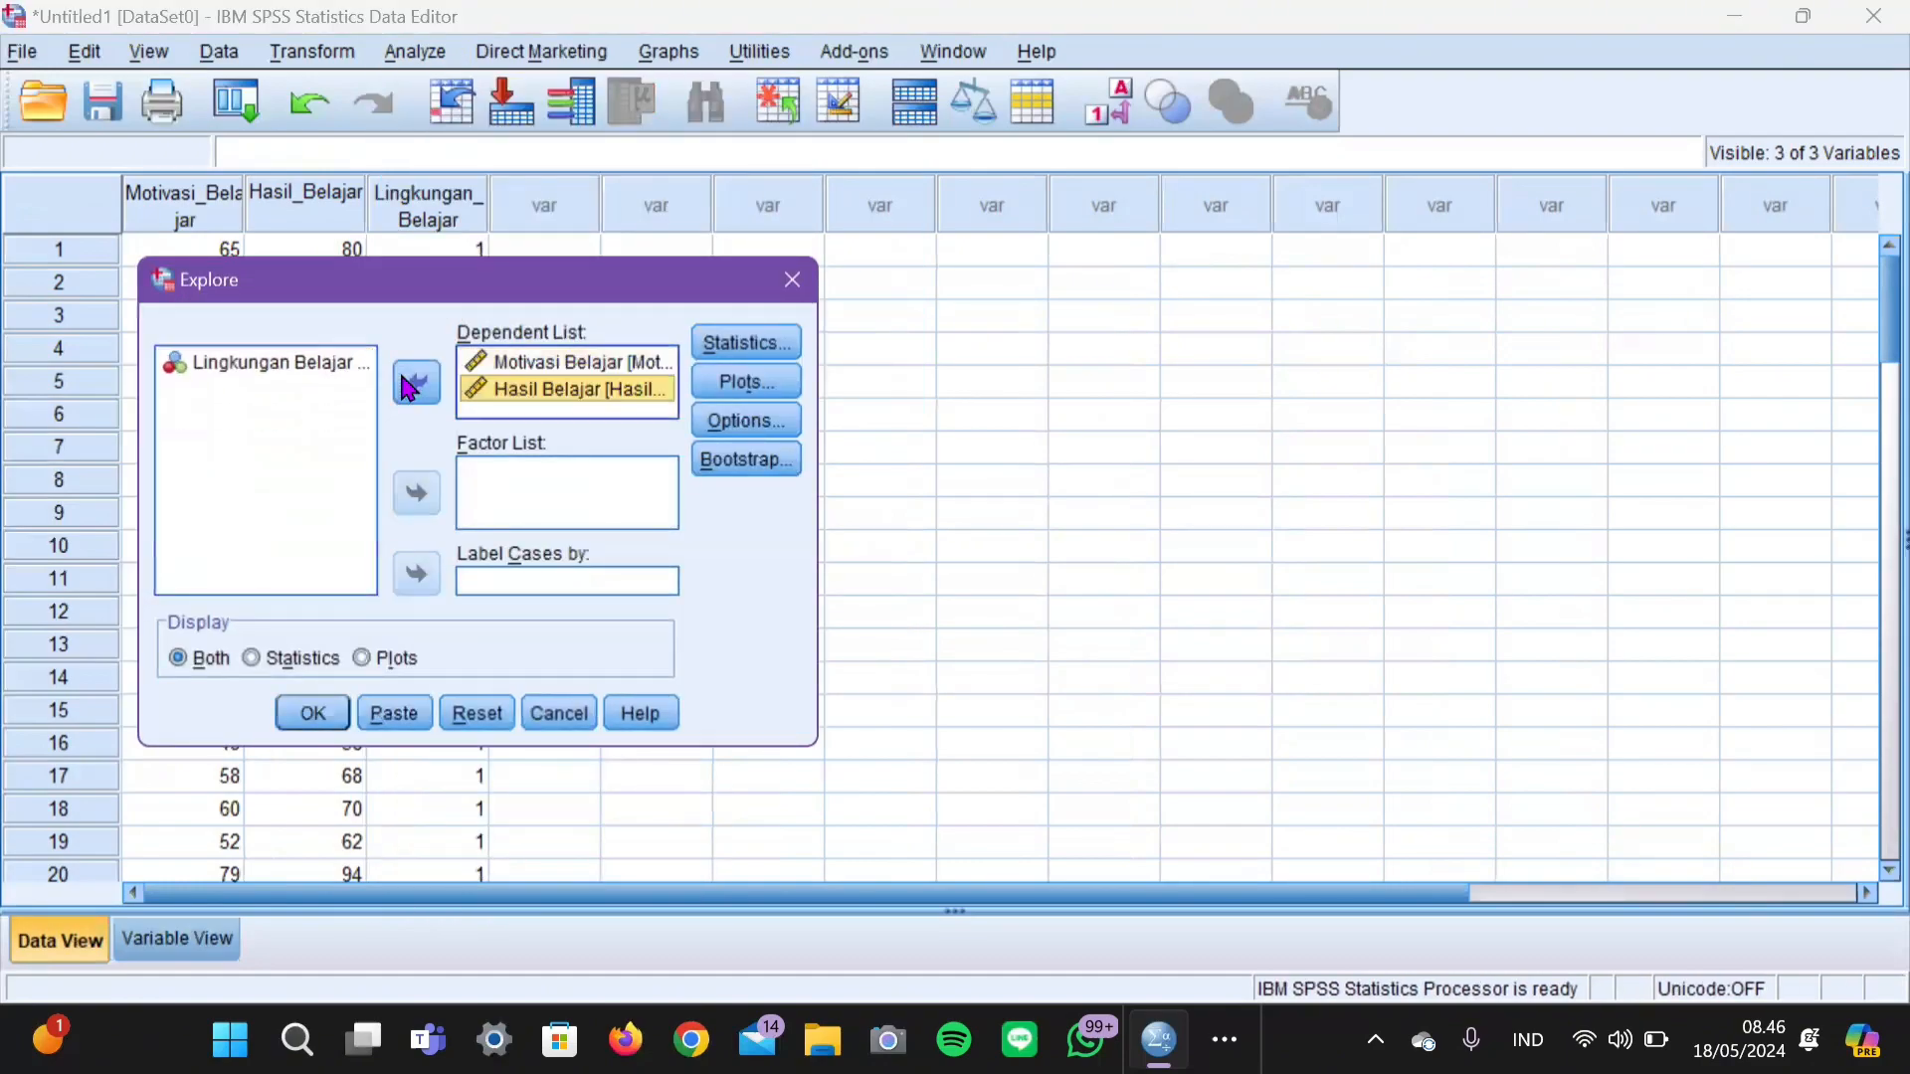
click(334, 373)
click(418, 494)
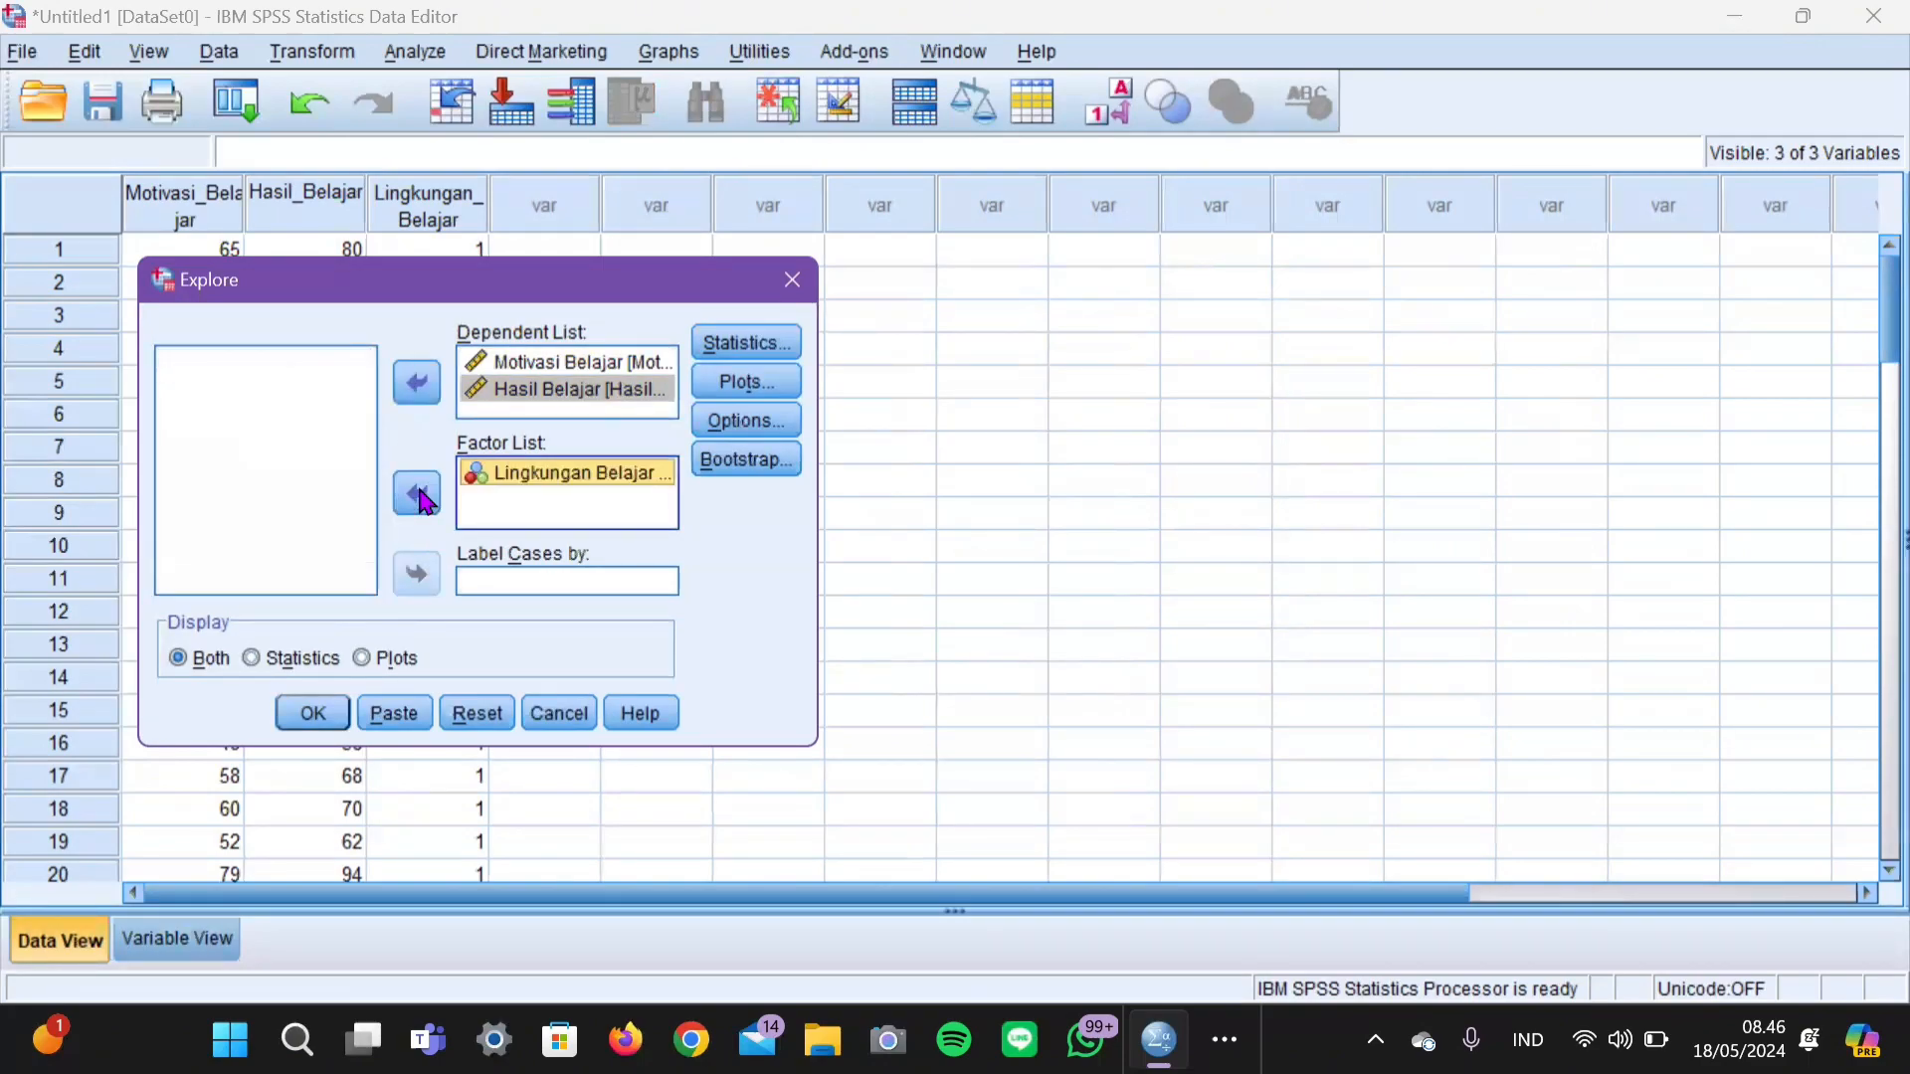
Add histograms and normality plots with tests to the Explore analysis and run it.
click(746, 383)
click(547, 402)
click(287, 484)
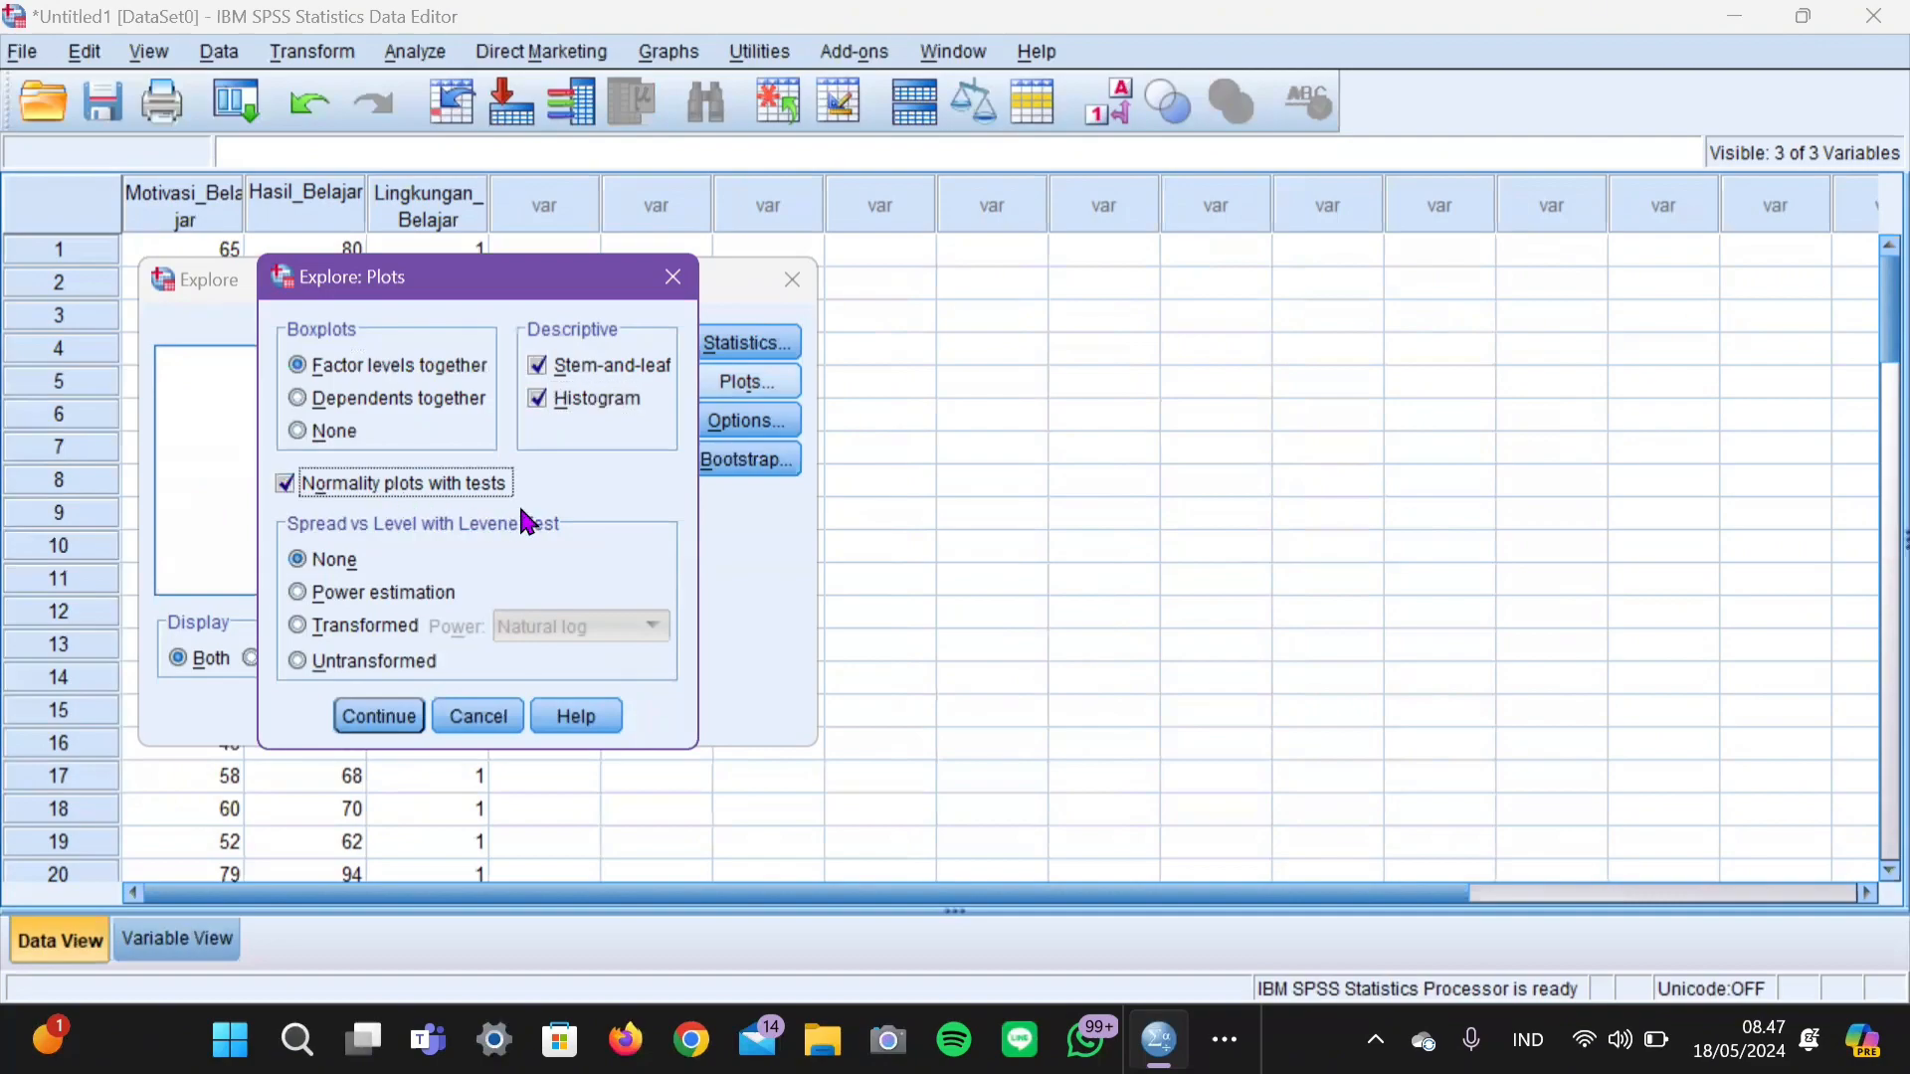
click(380, 716)
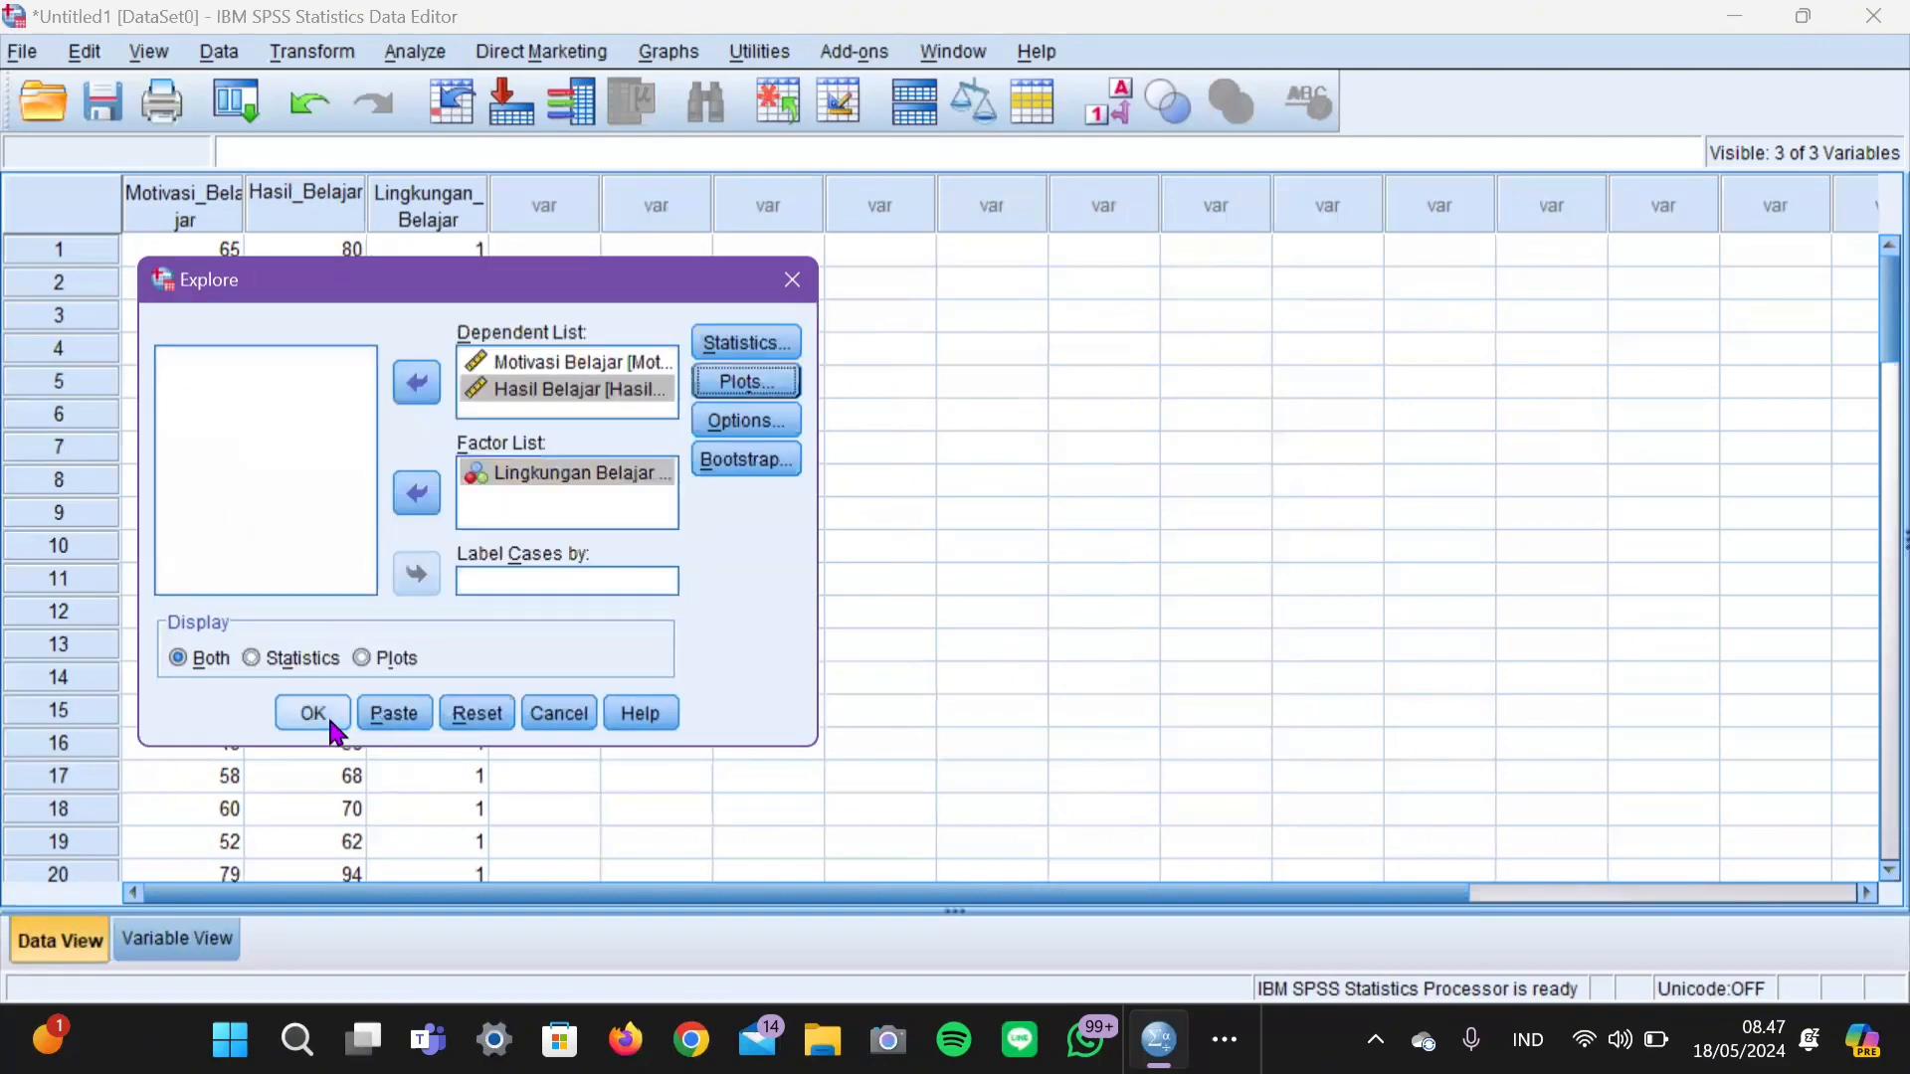
click(331, 726)
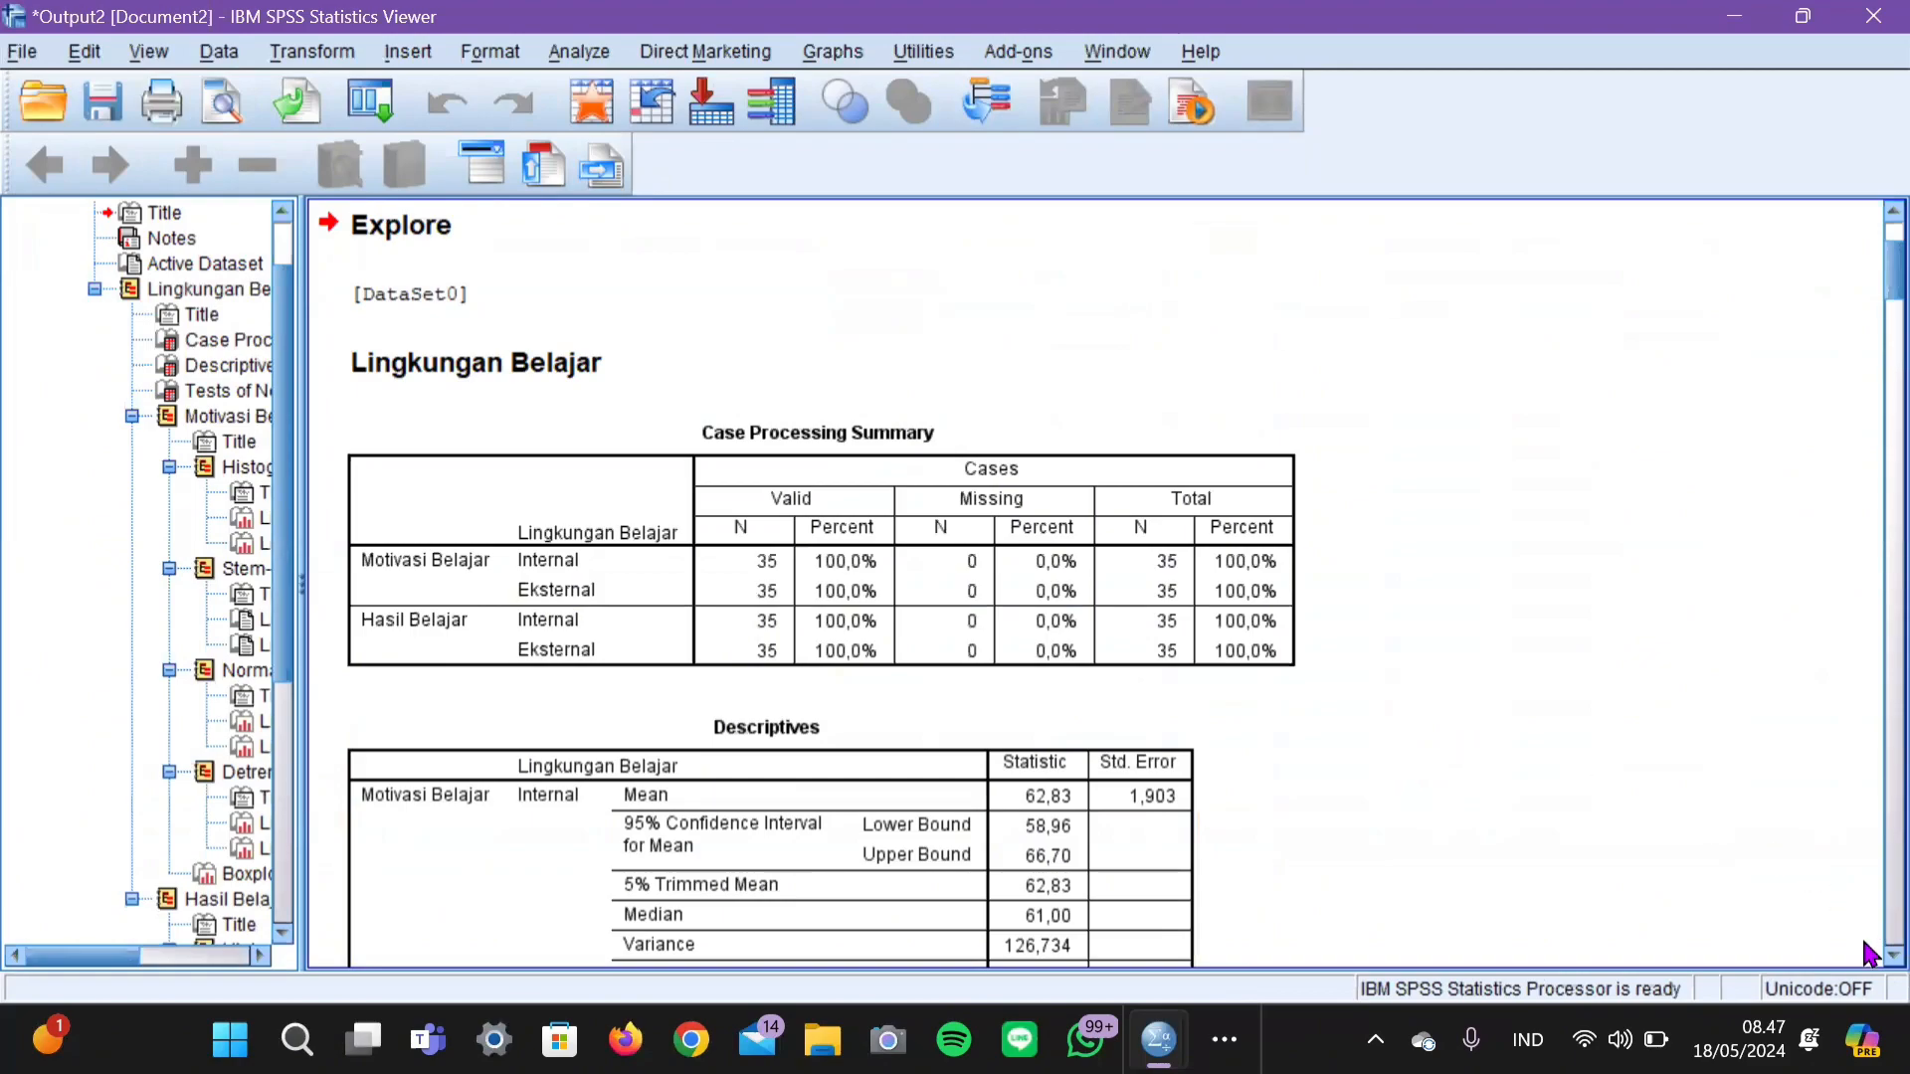
Review the Case Processing Summary and Descriptives tables and examine the significance values in the Tests of Normality table.
scroll(1864, 958, down, 2)
scroll(1864, 963, down, 6)
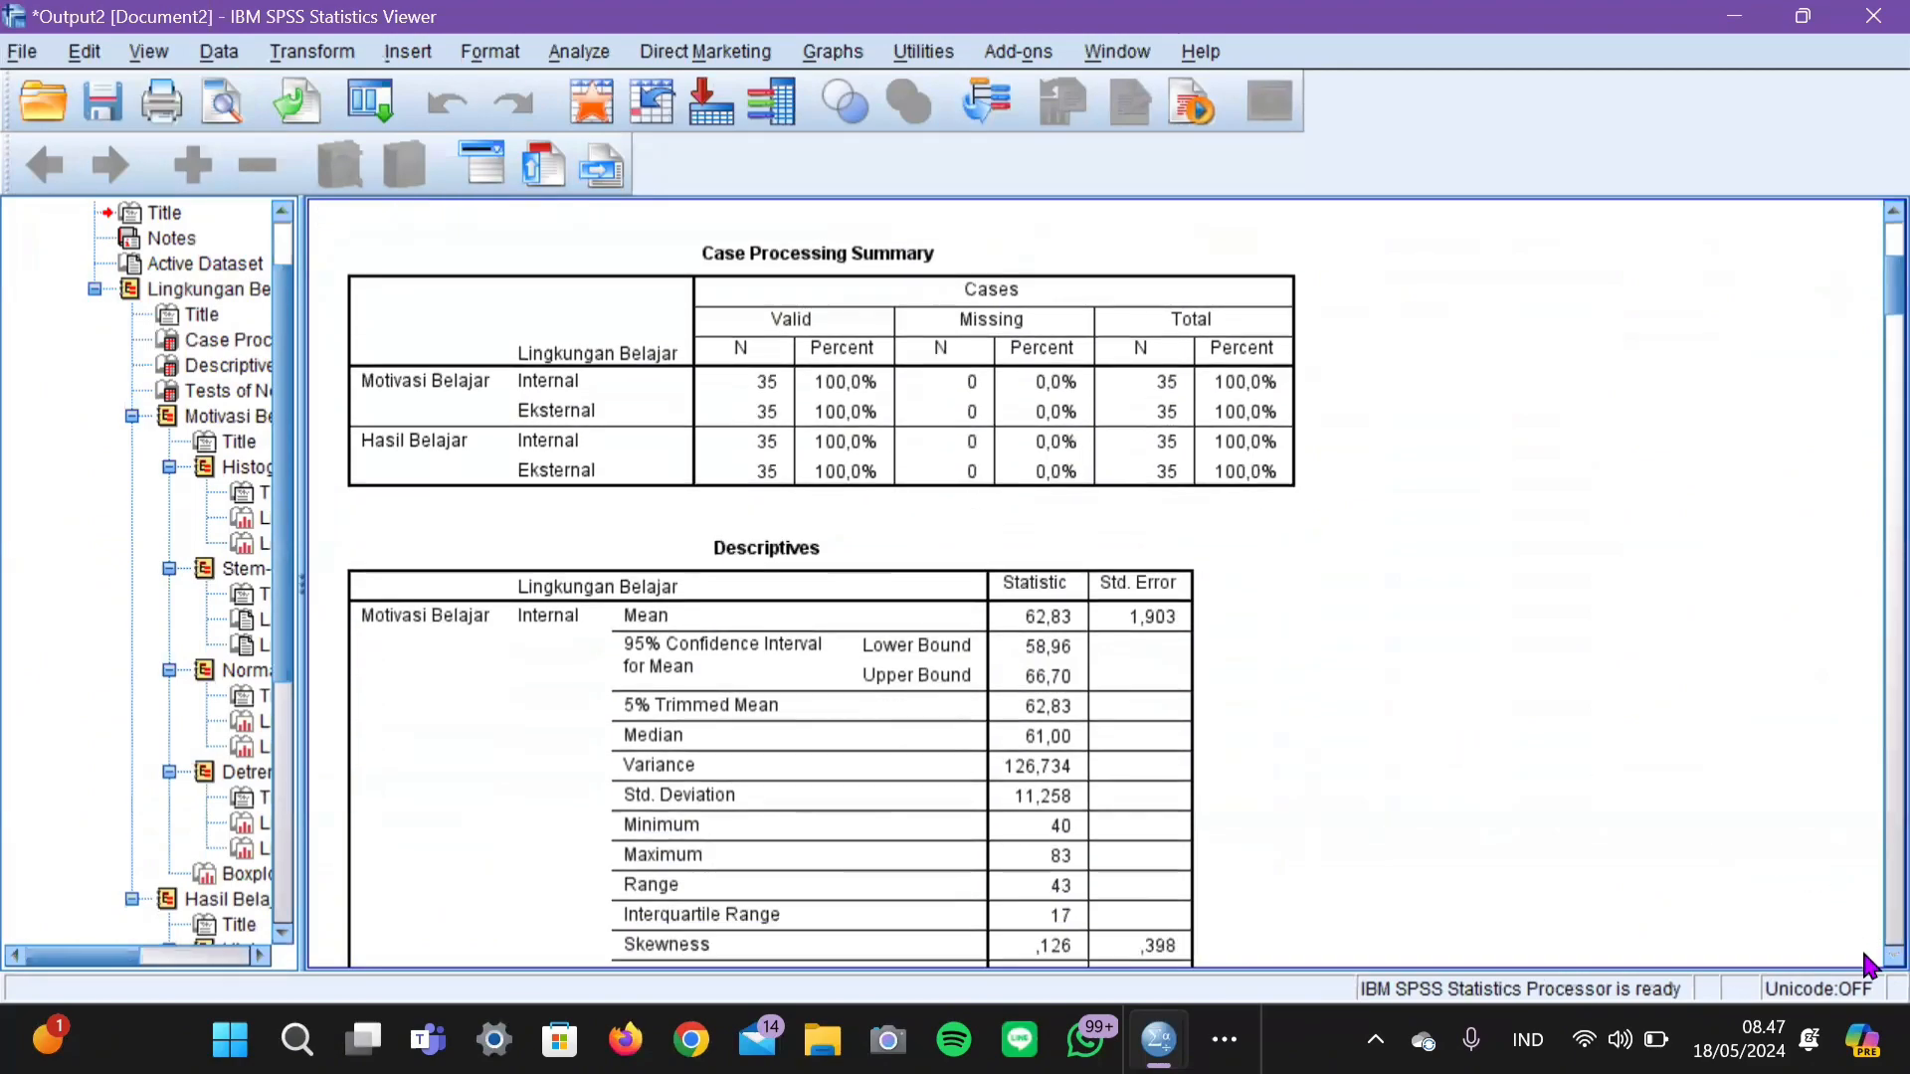
scroll(1864, 963, down, 8)
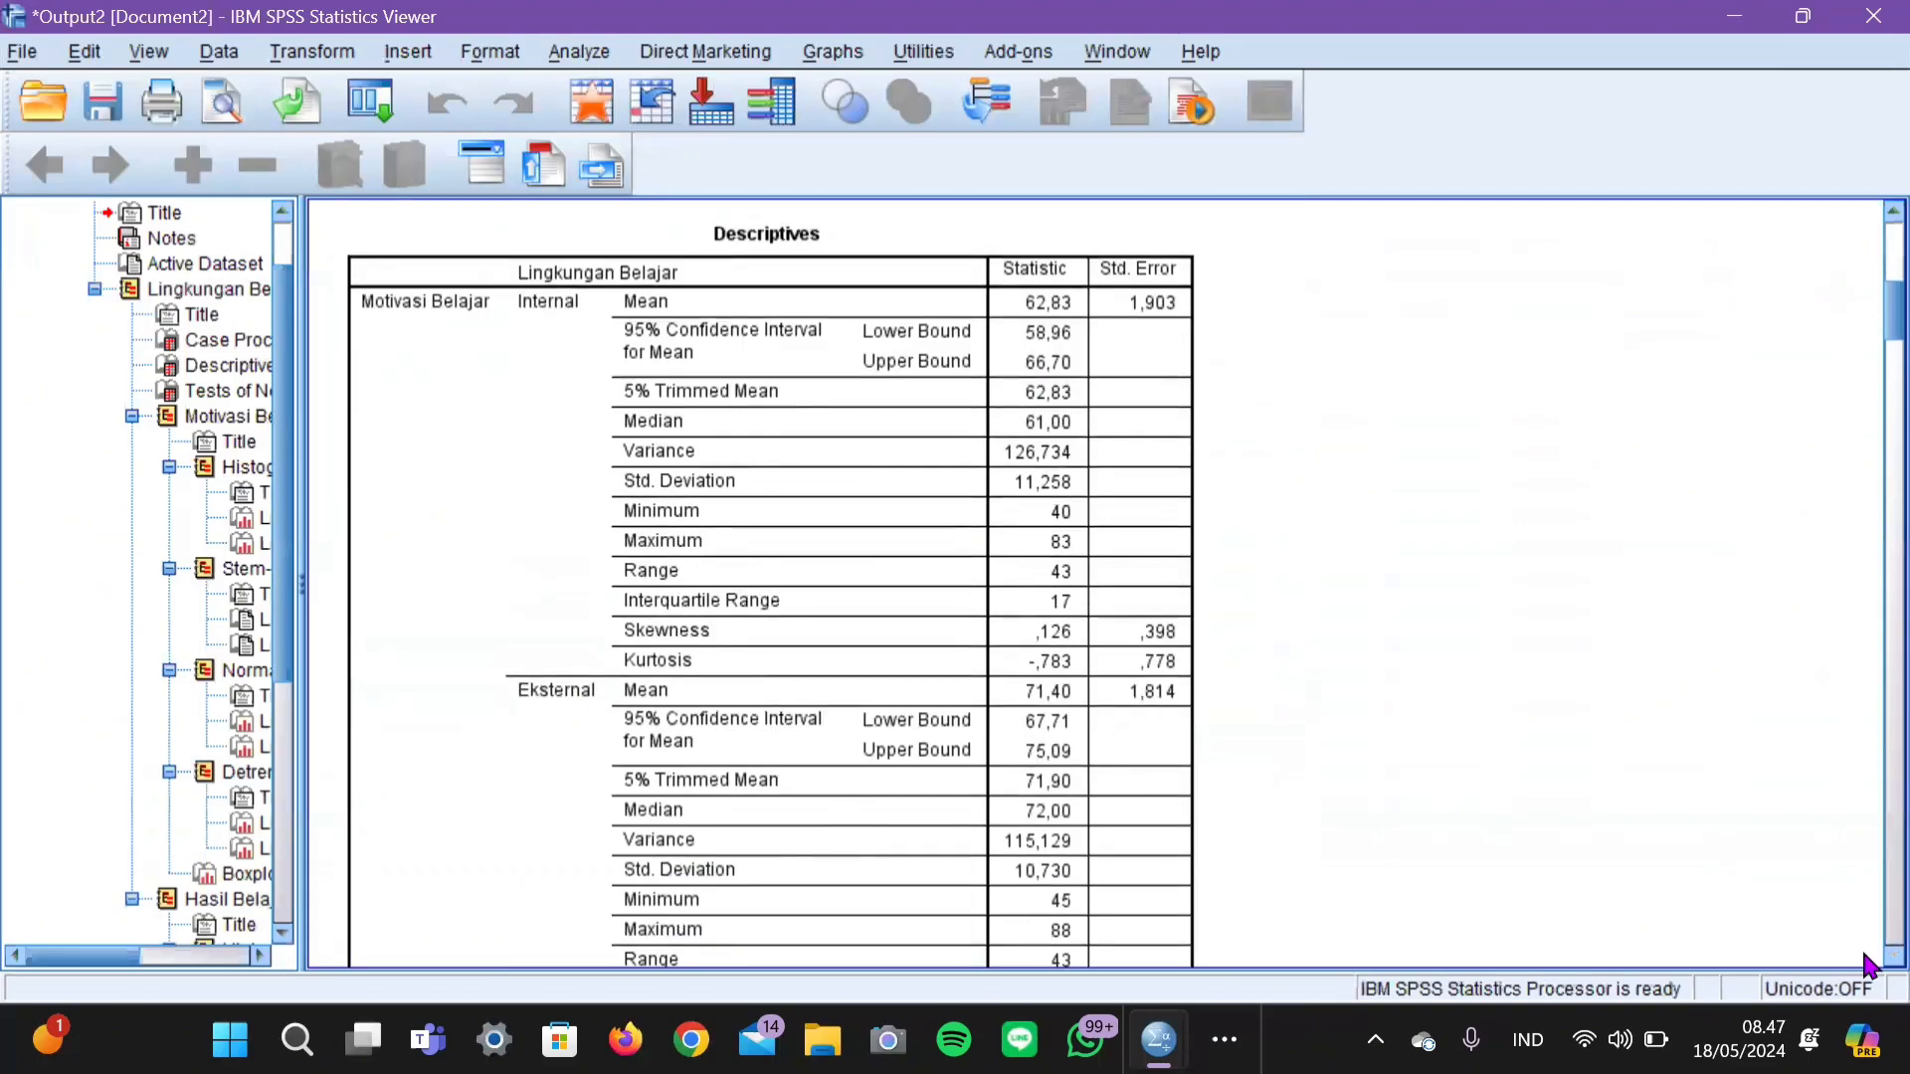
scroll(1864, 962, down, 8)
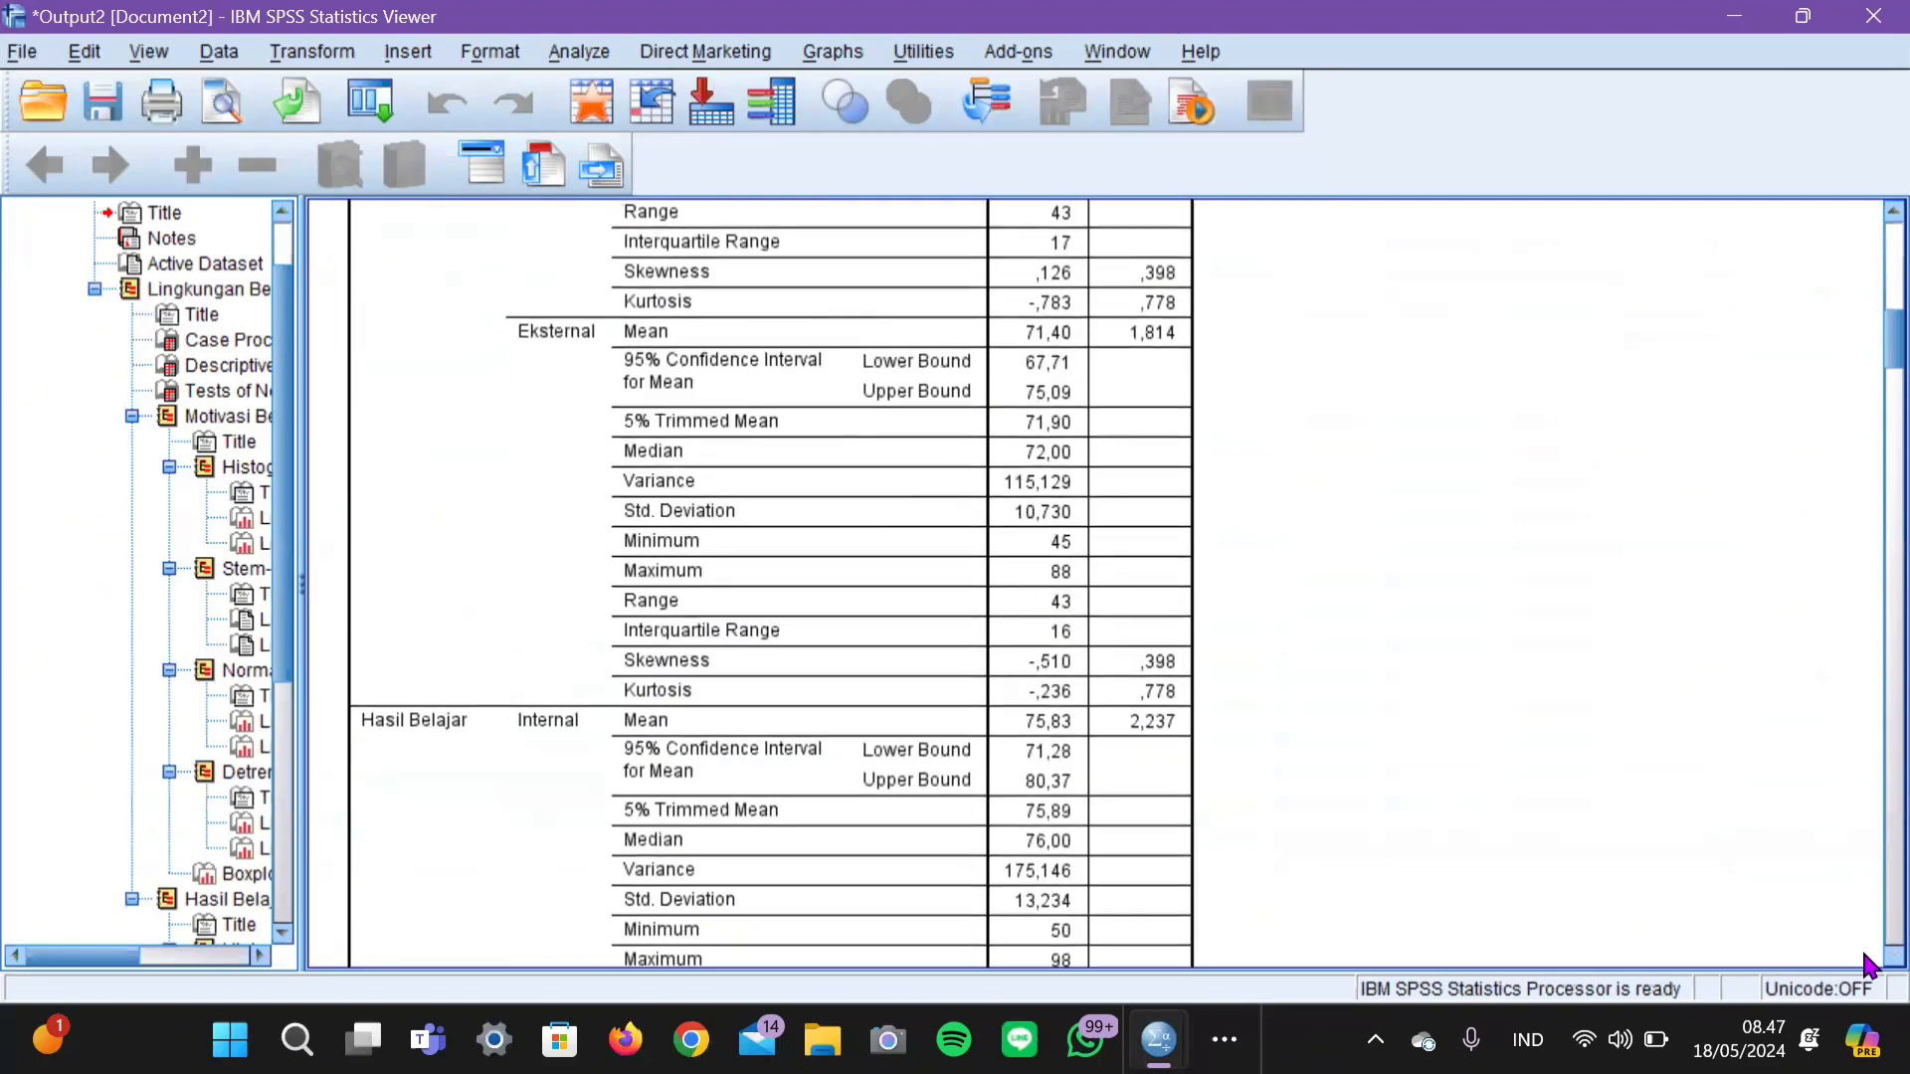
scroll(1868, 963, down, 6)
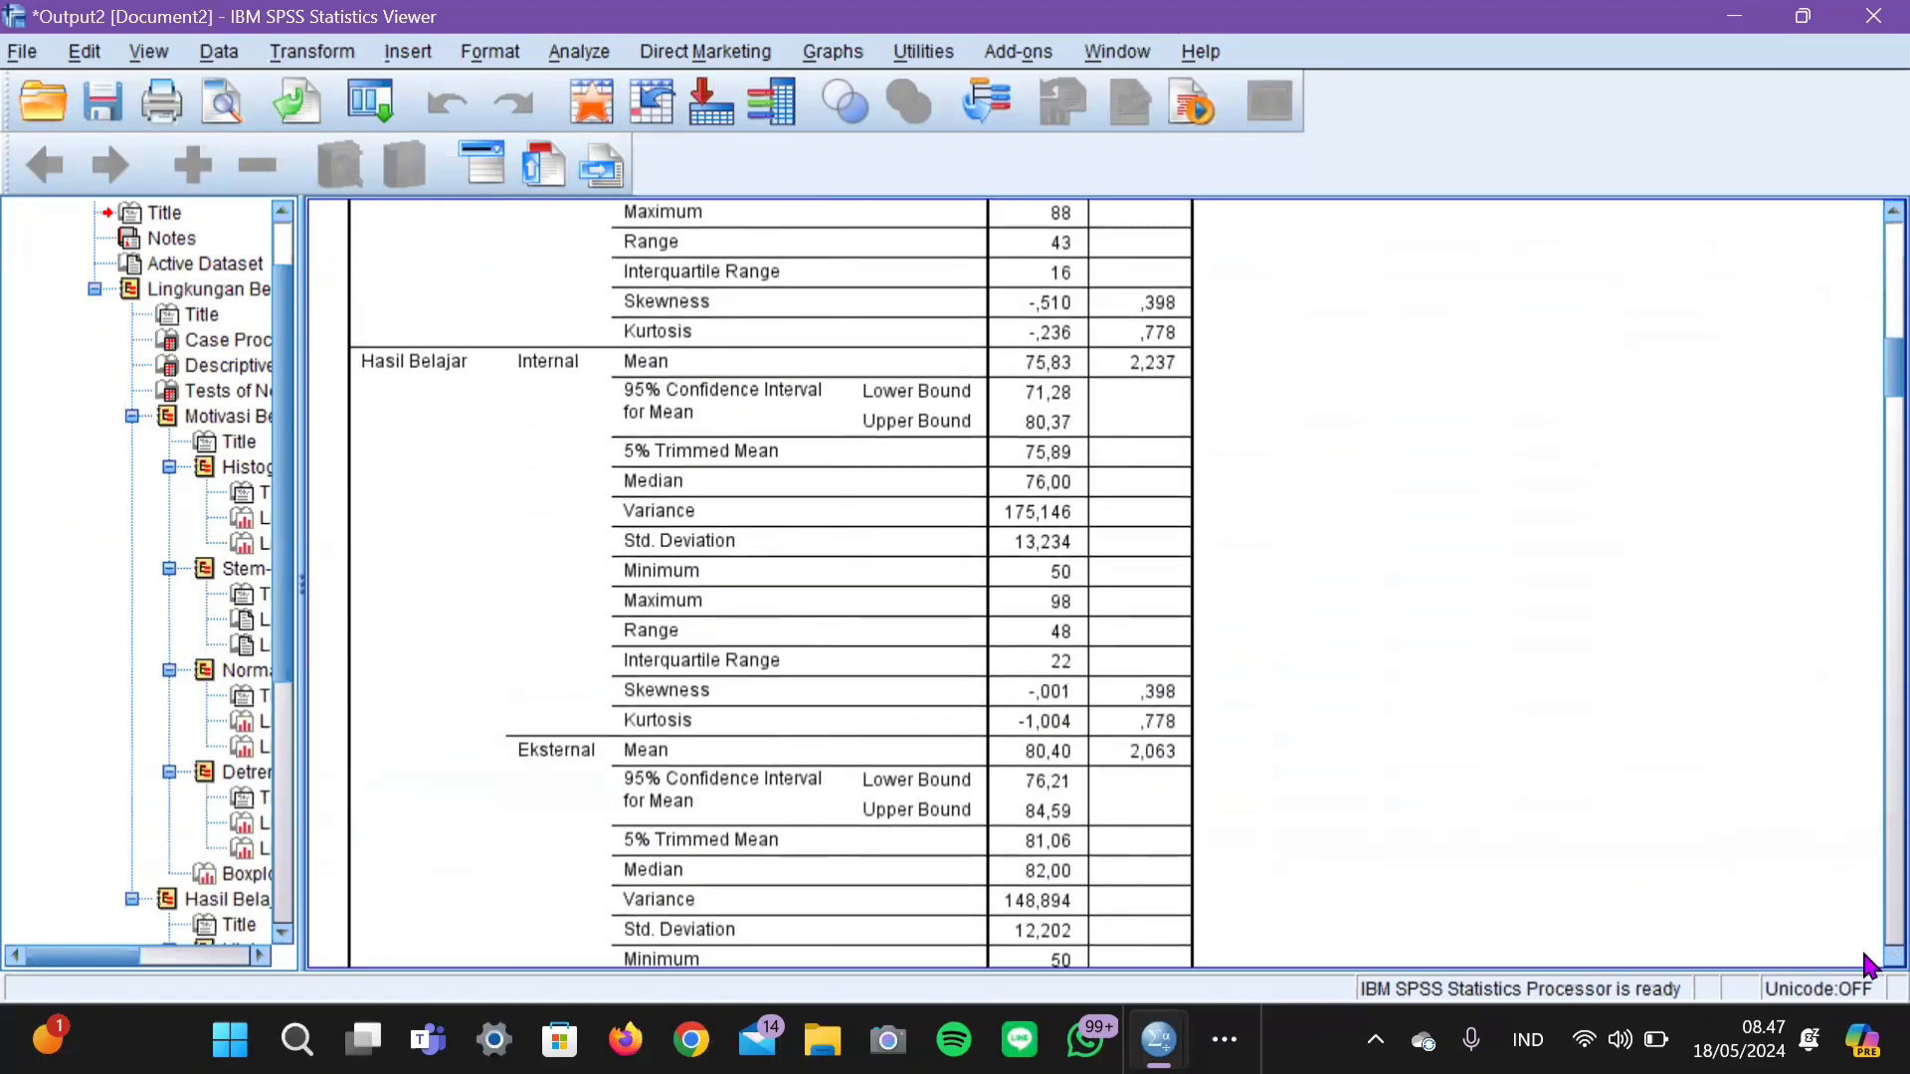
scroll(1868, 963, down, 8)
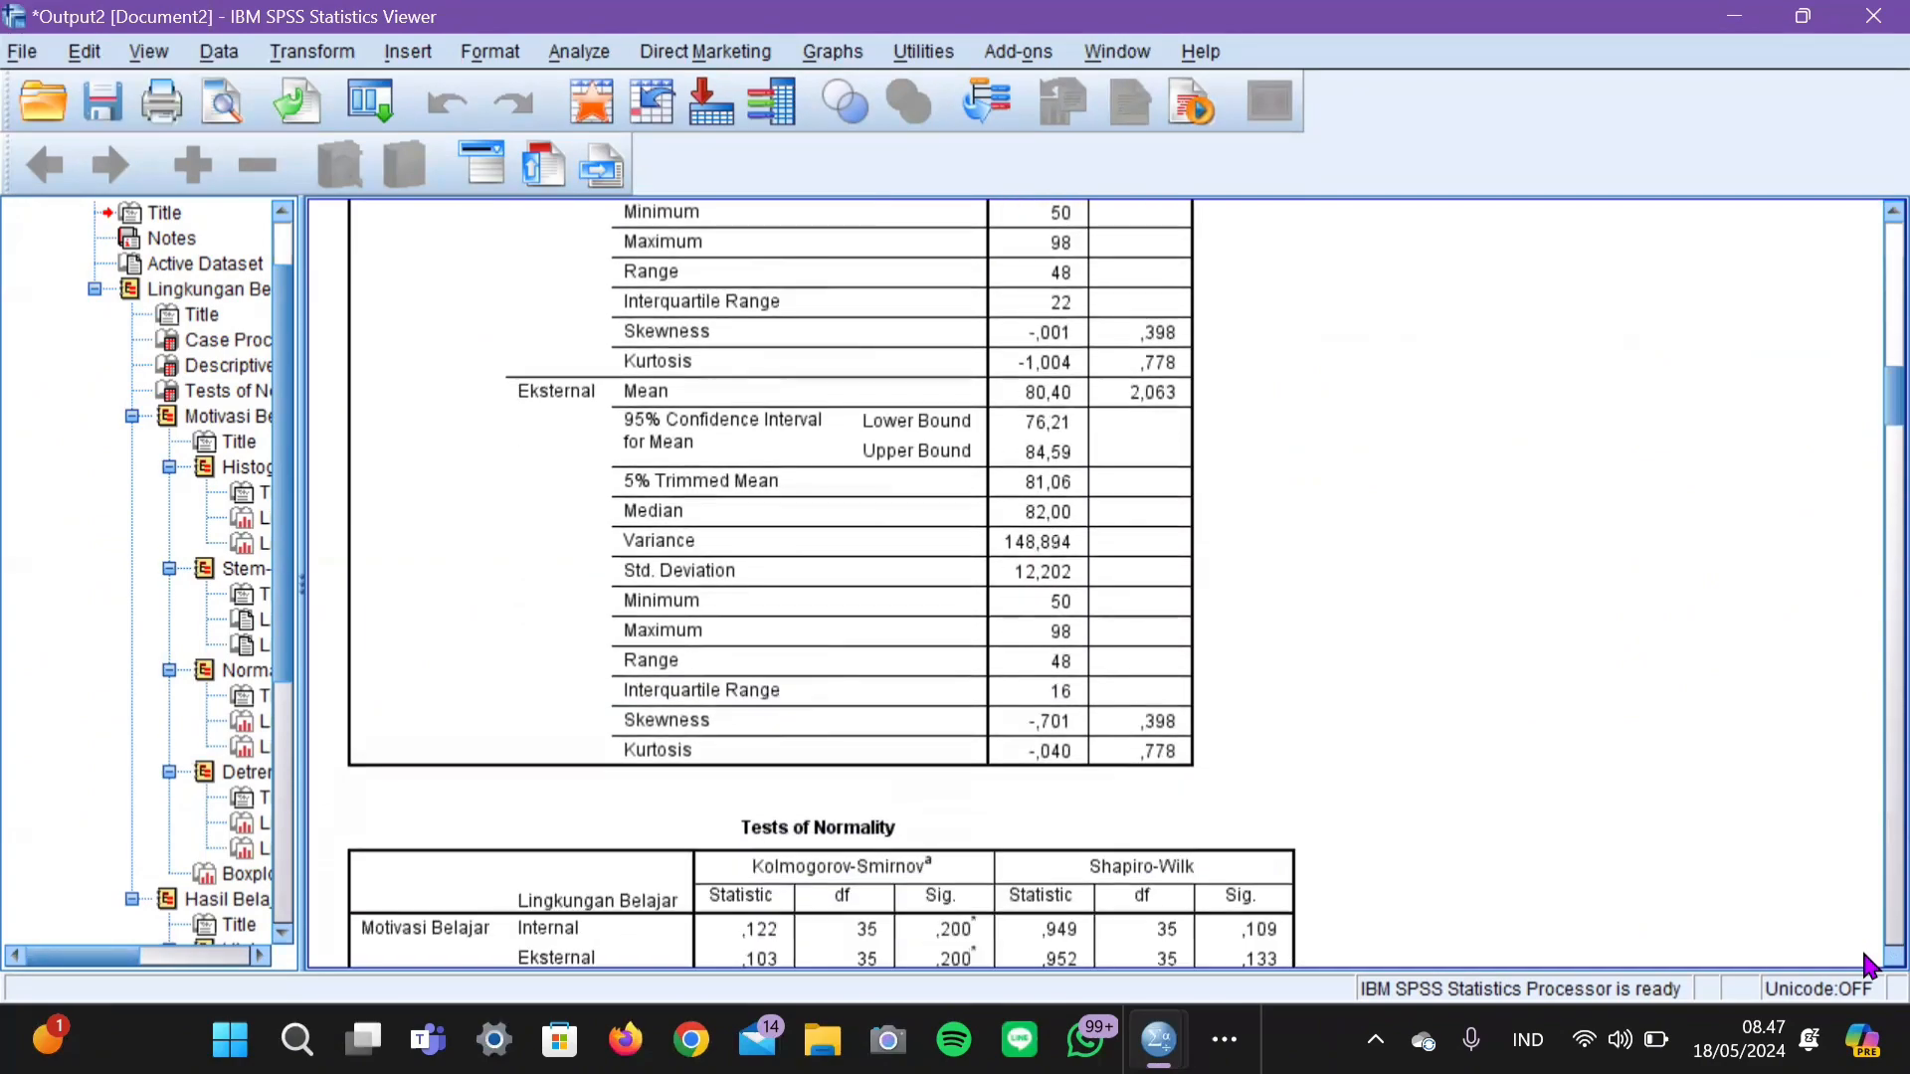
scroll(1868, 963, down, 4)
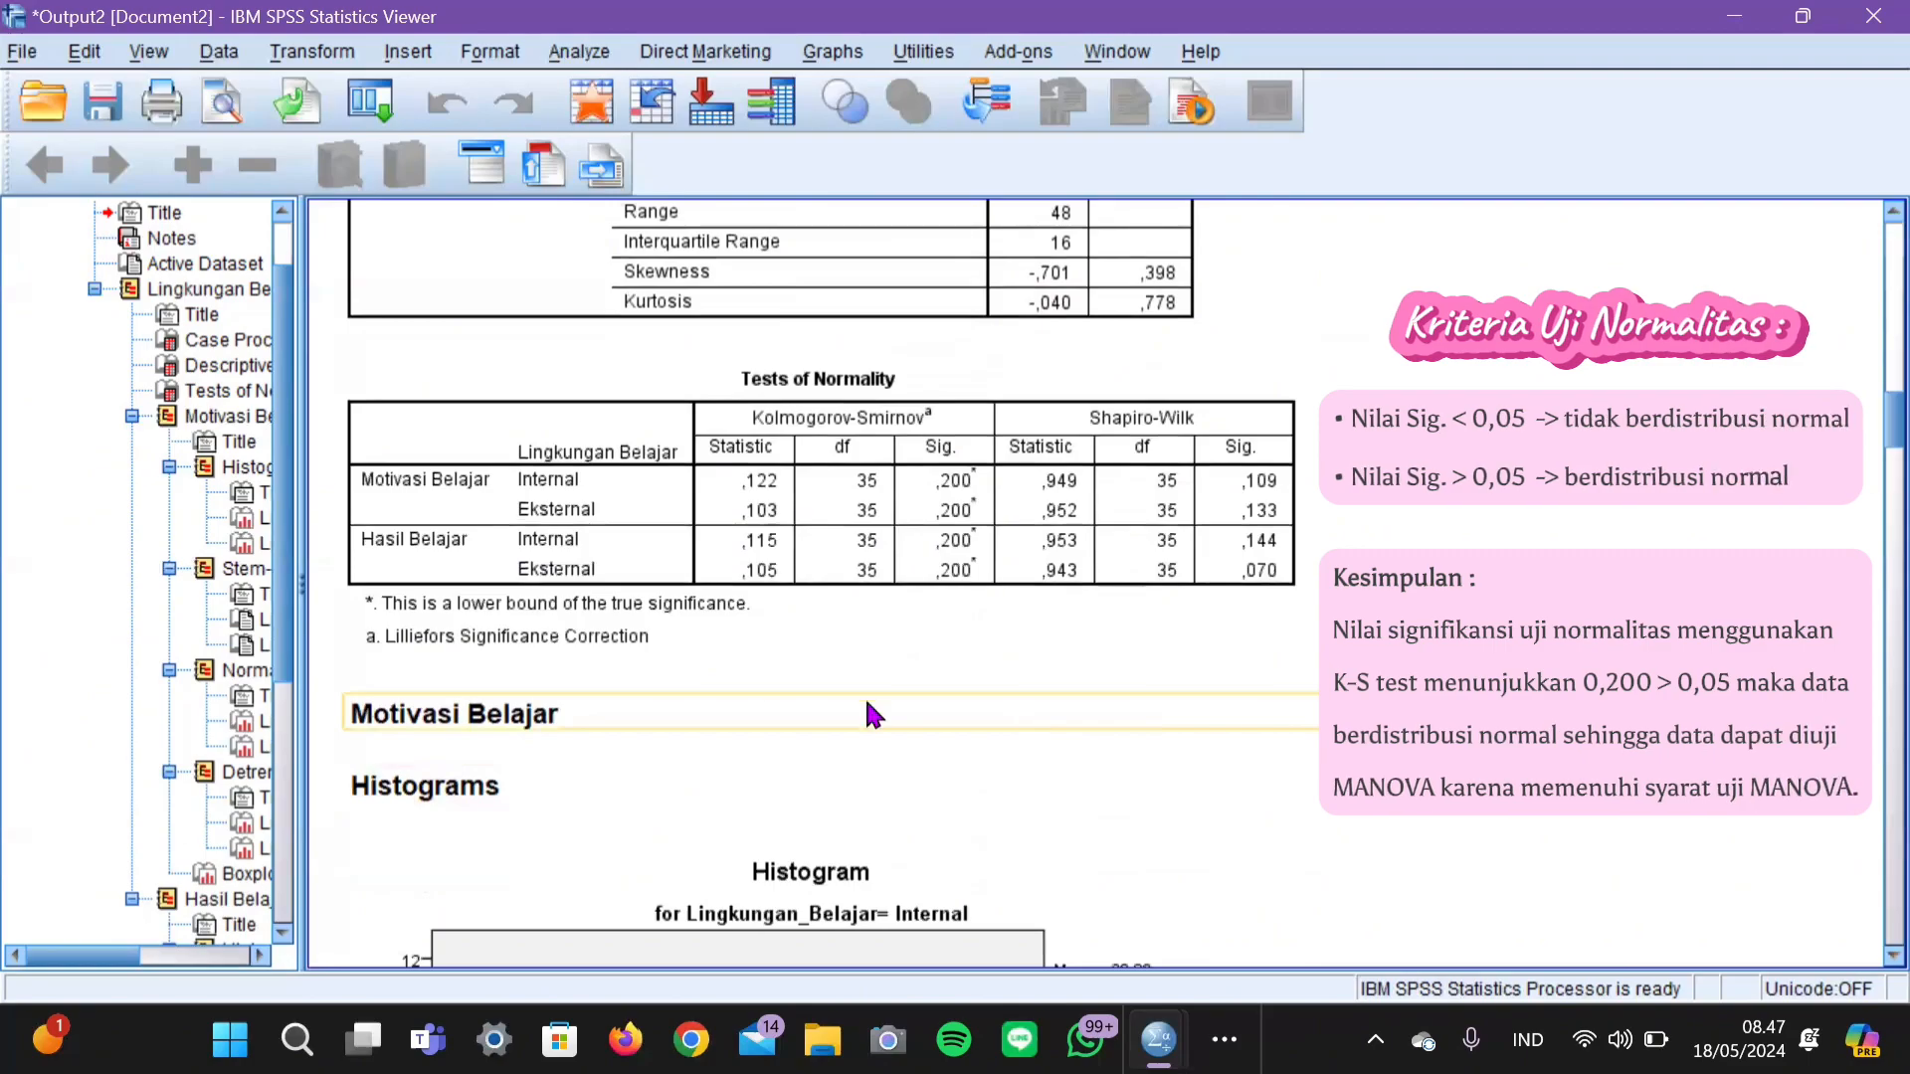
click(821, 536)
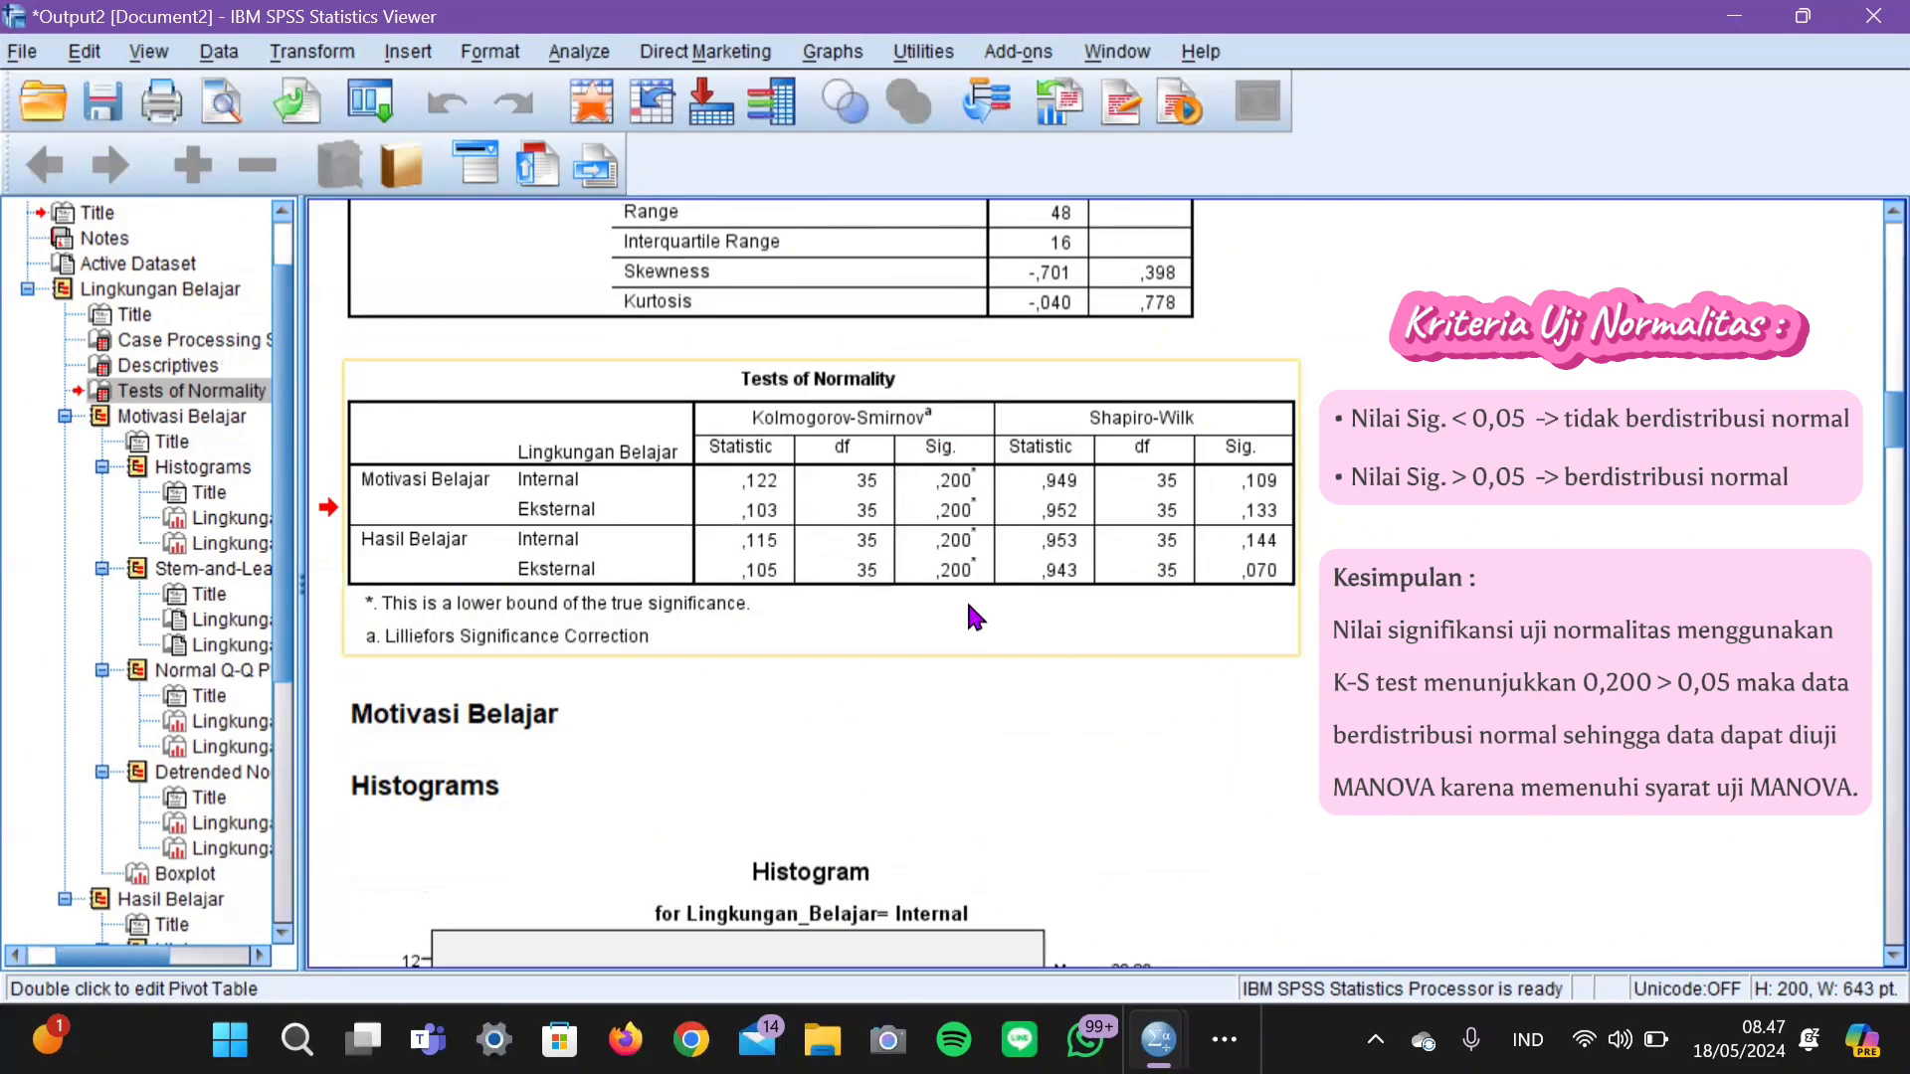
Examine the histograms, stem-and-leaf plots and normal Q-Q plots of Motivasi Belajar for the Internal and Eksternal groups.
scroll(1531, 795, down, 5)
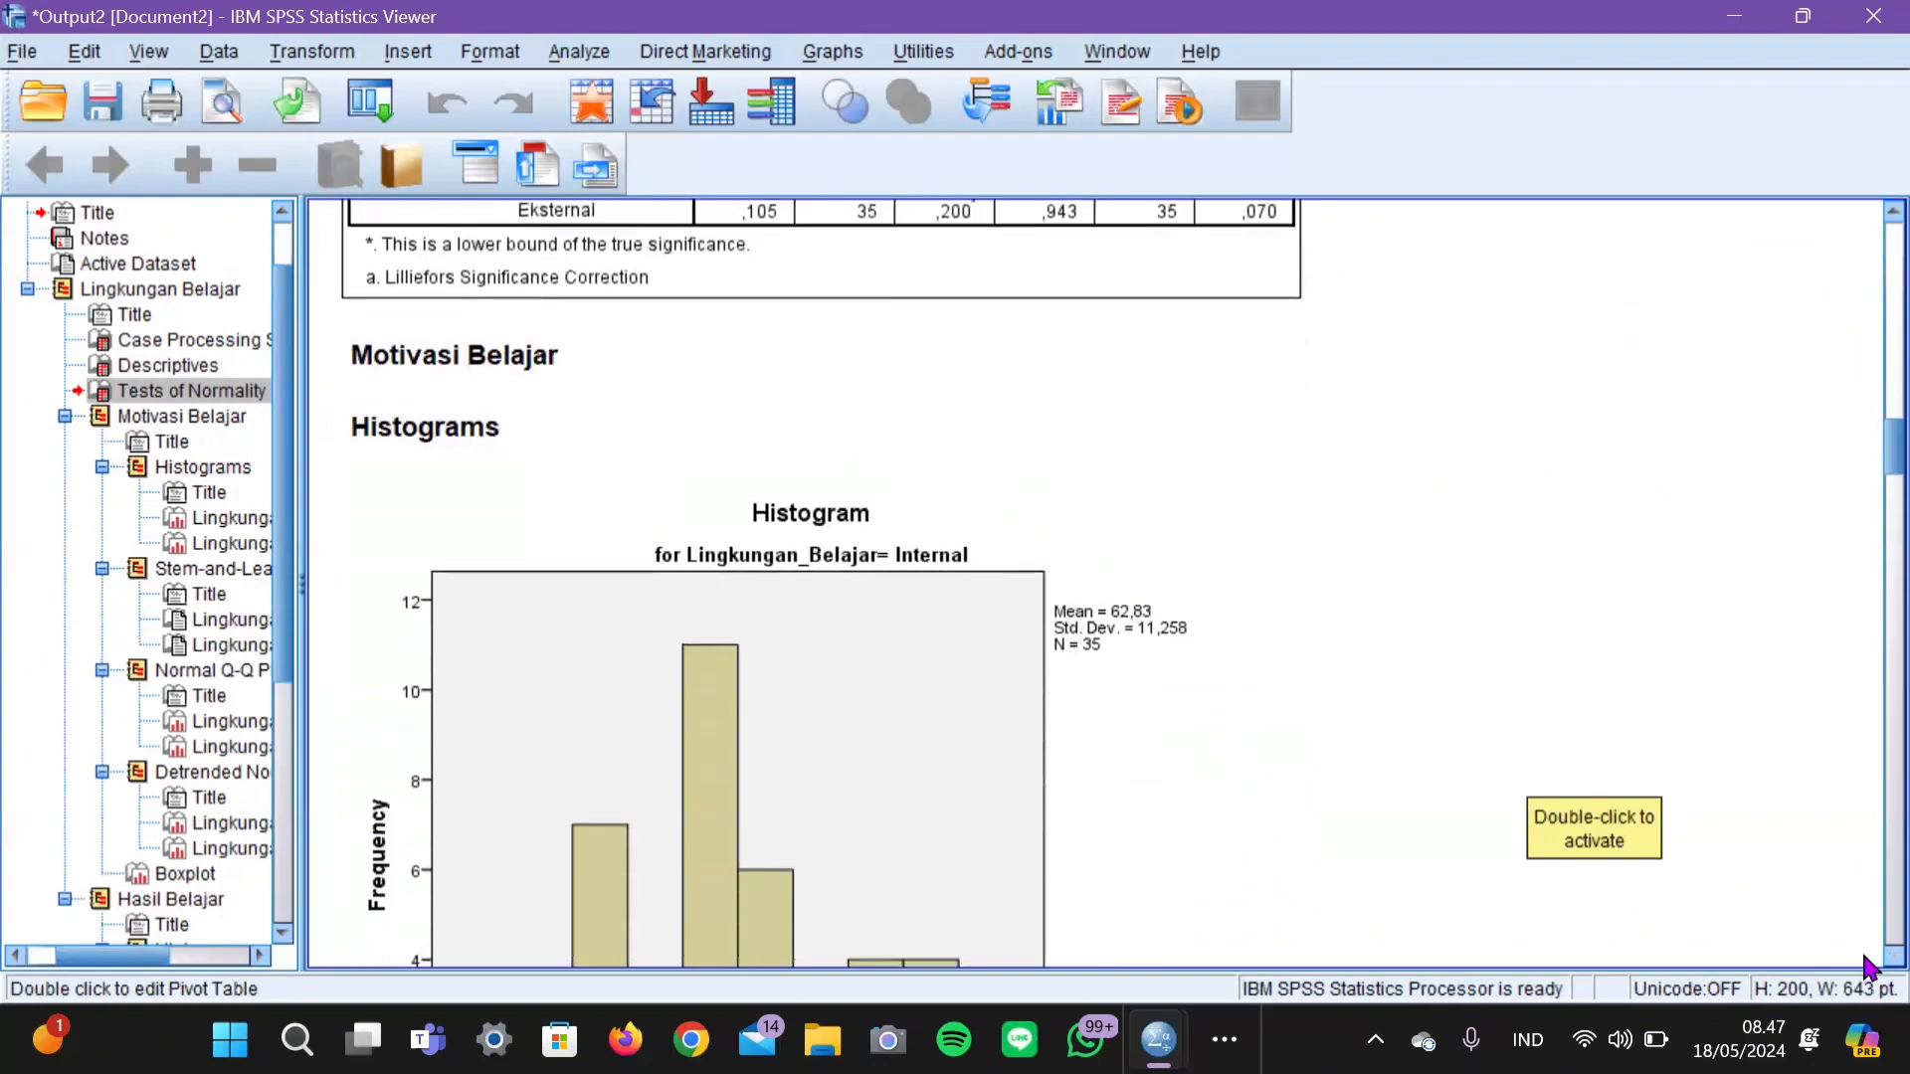
scroll(1869, 964, down, 2)
scroll(1869, 965, down, 2)
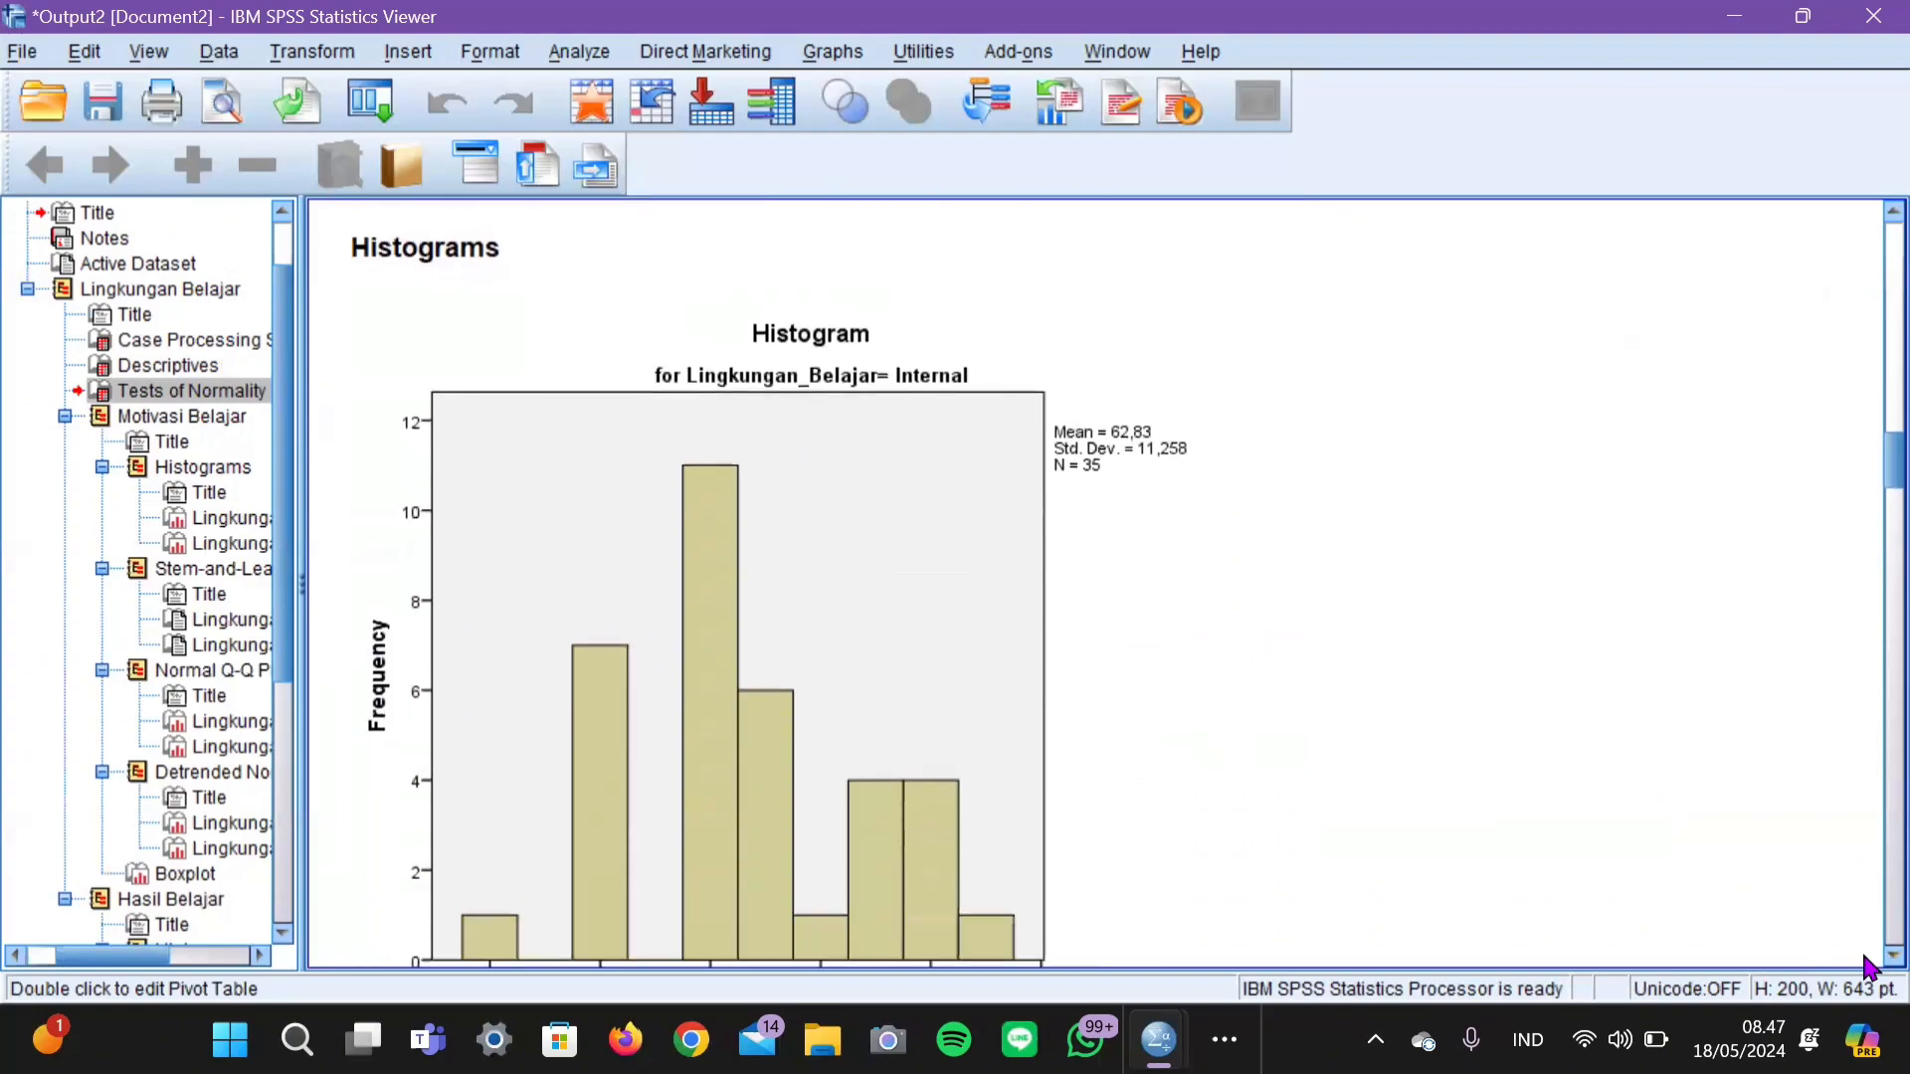
click(1892, 956)
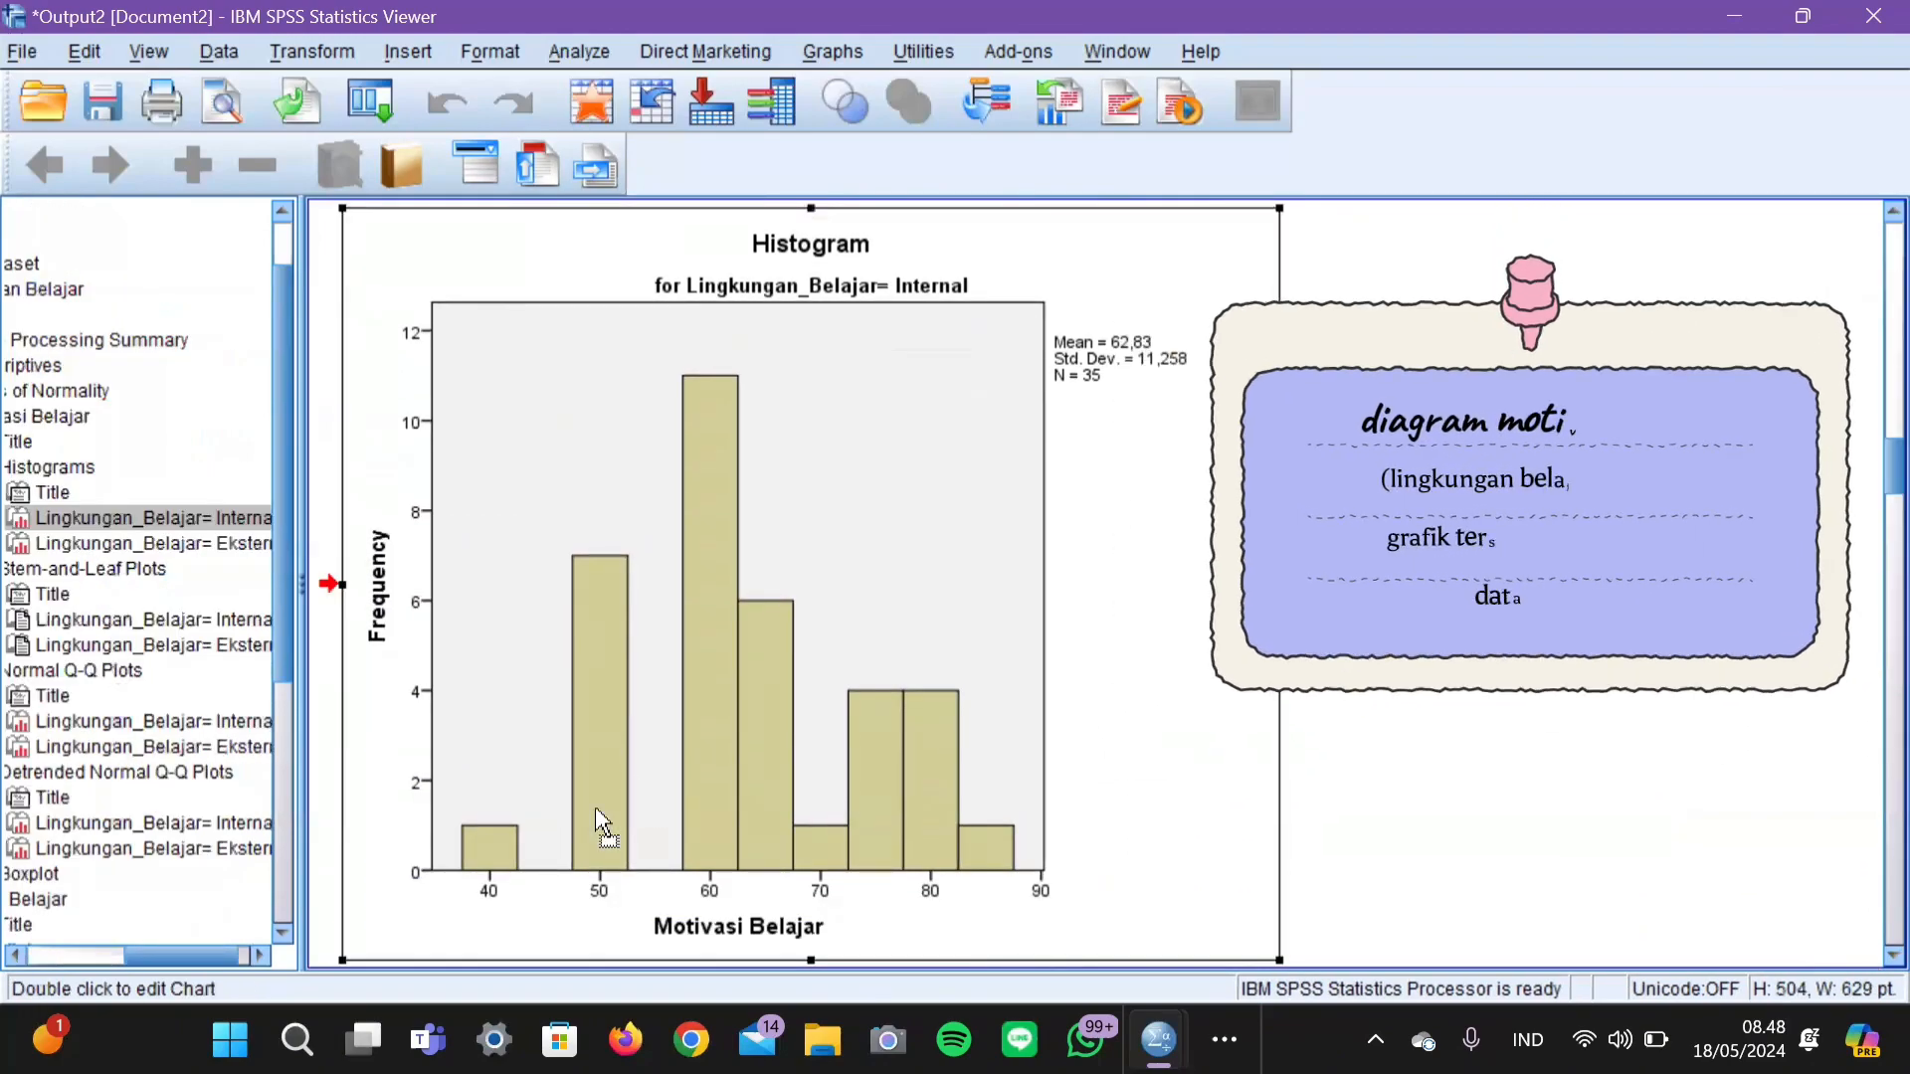
scroll(1071, 883, down, 8)
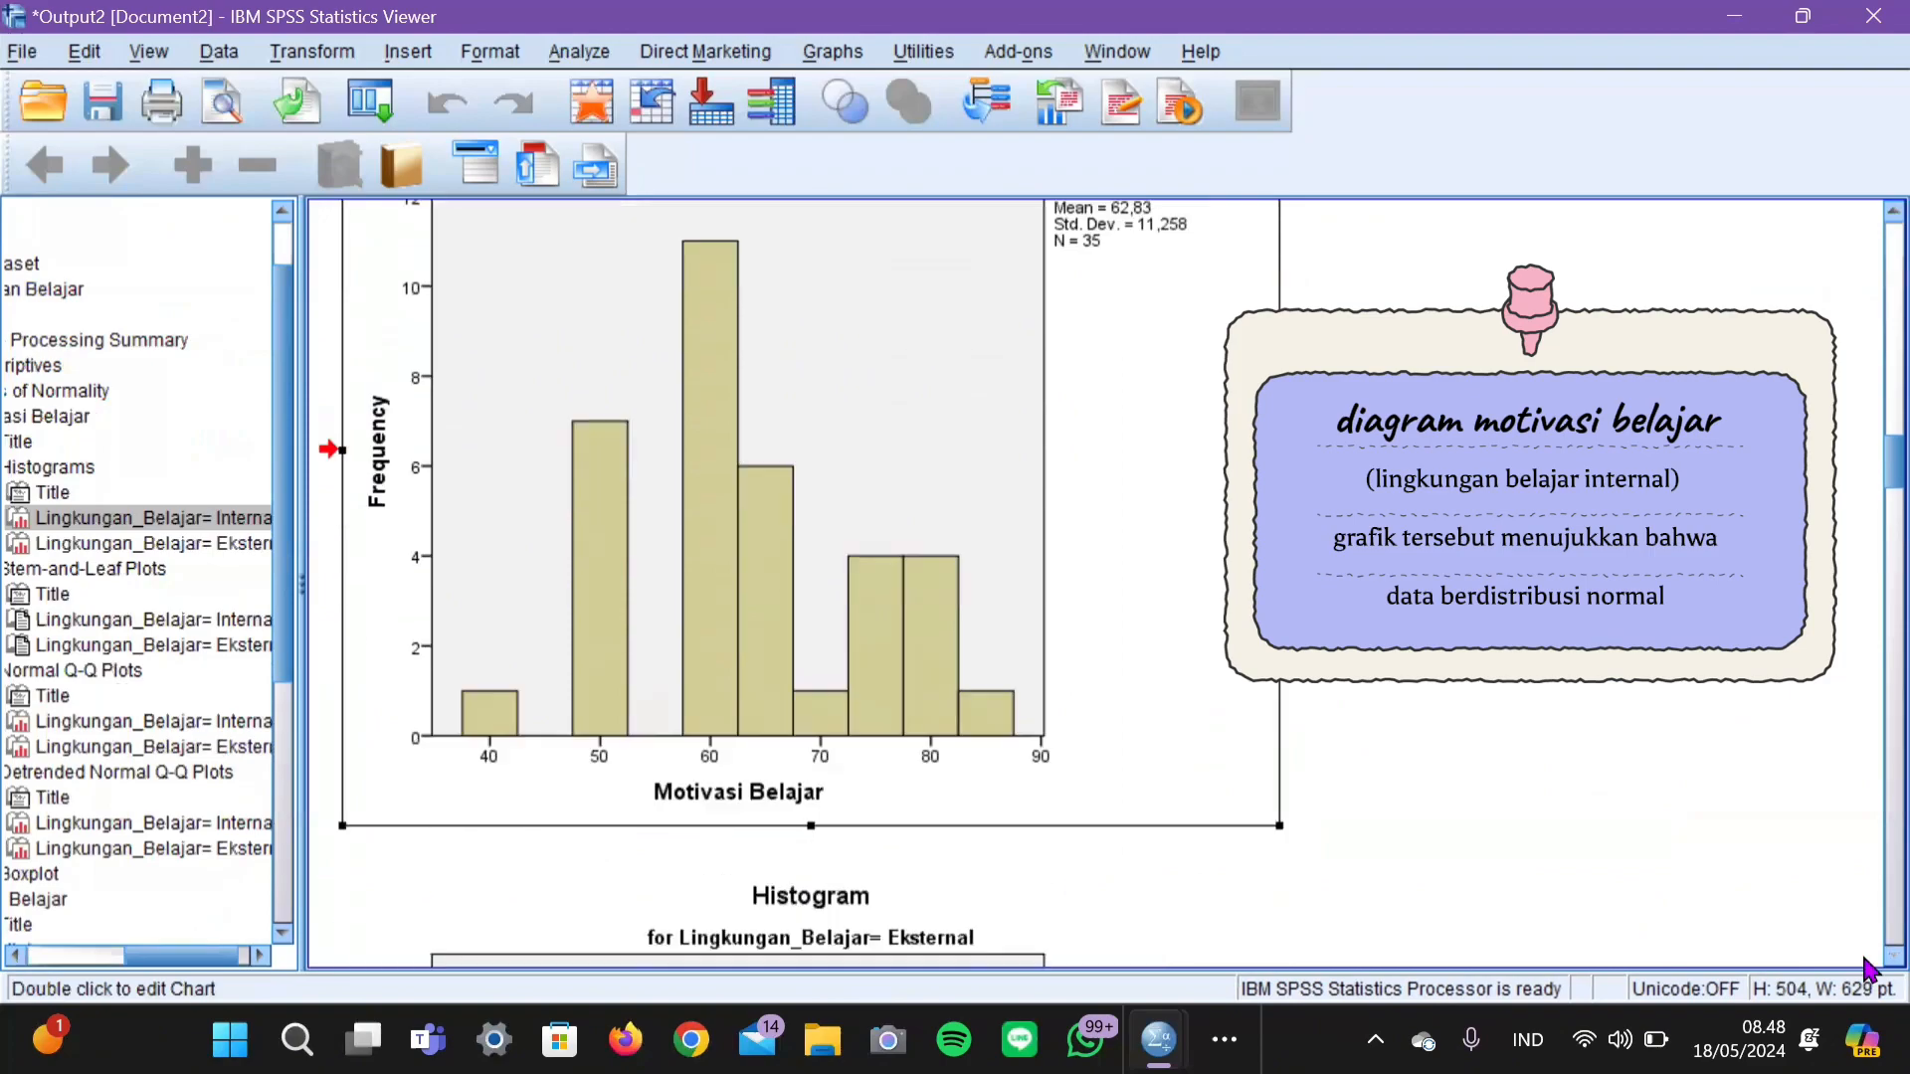
scroll(1868, 955, down, 10)
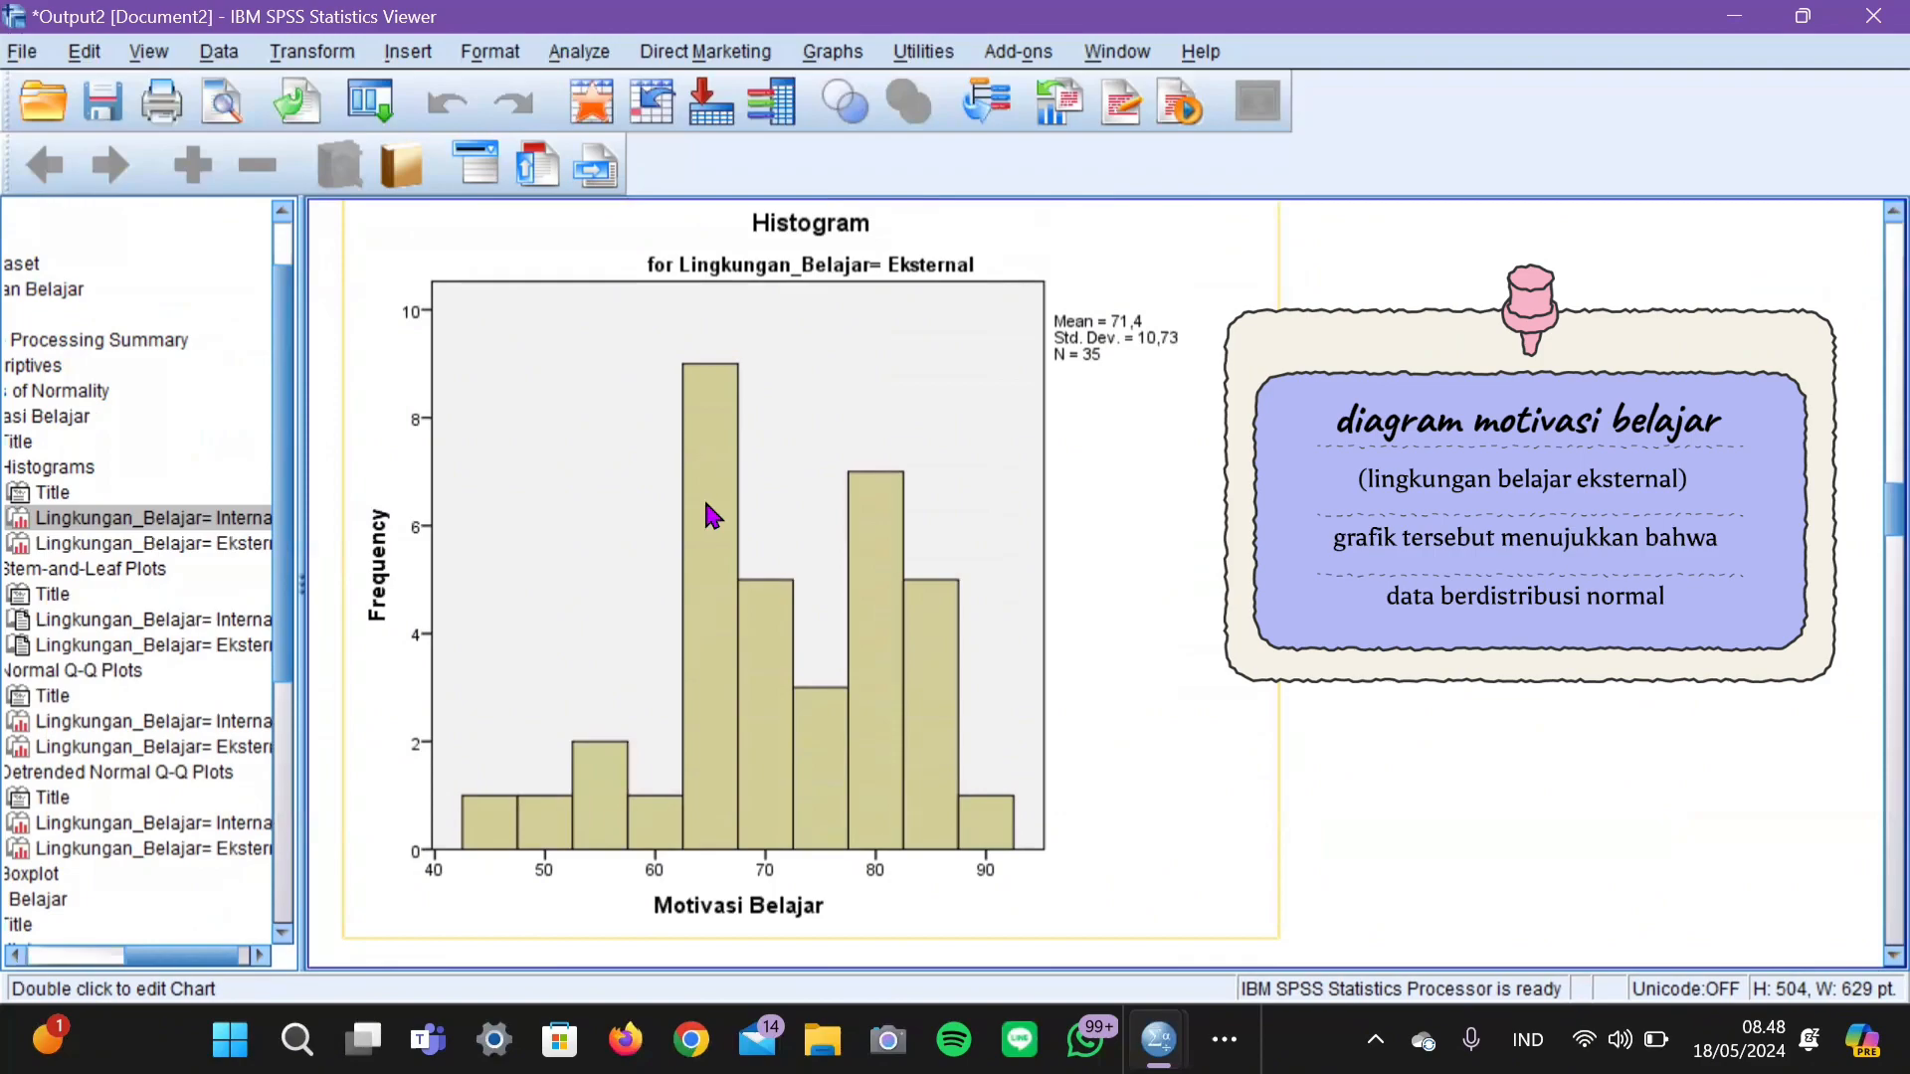
scroll(1868, 955, down, 11)
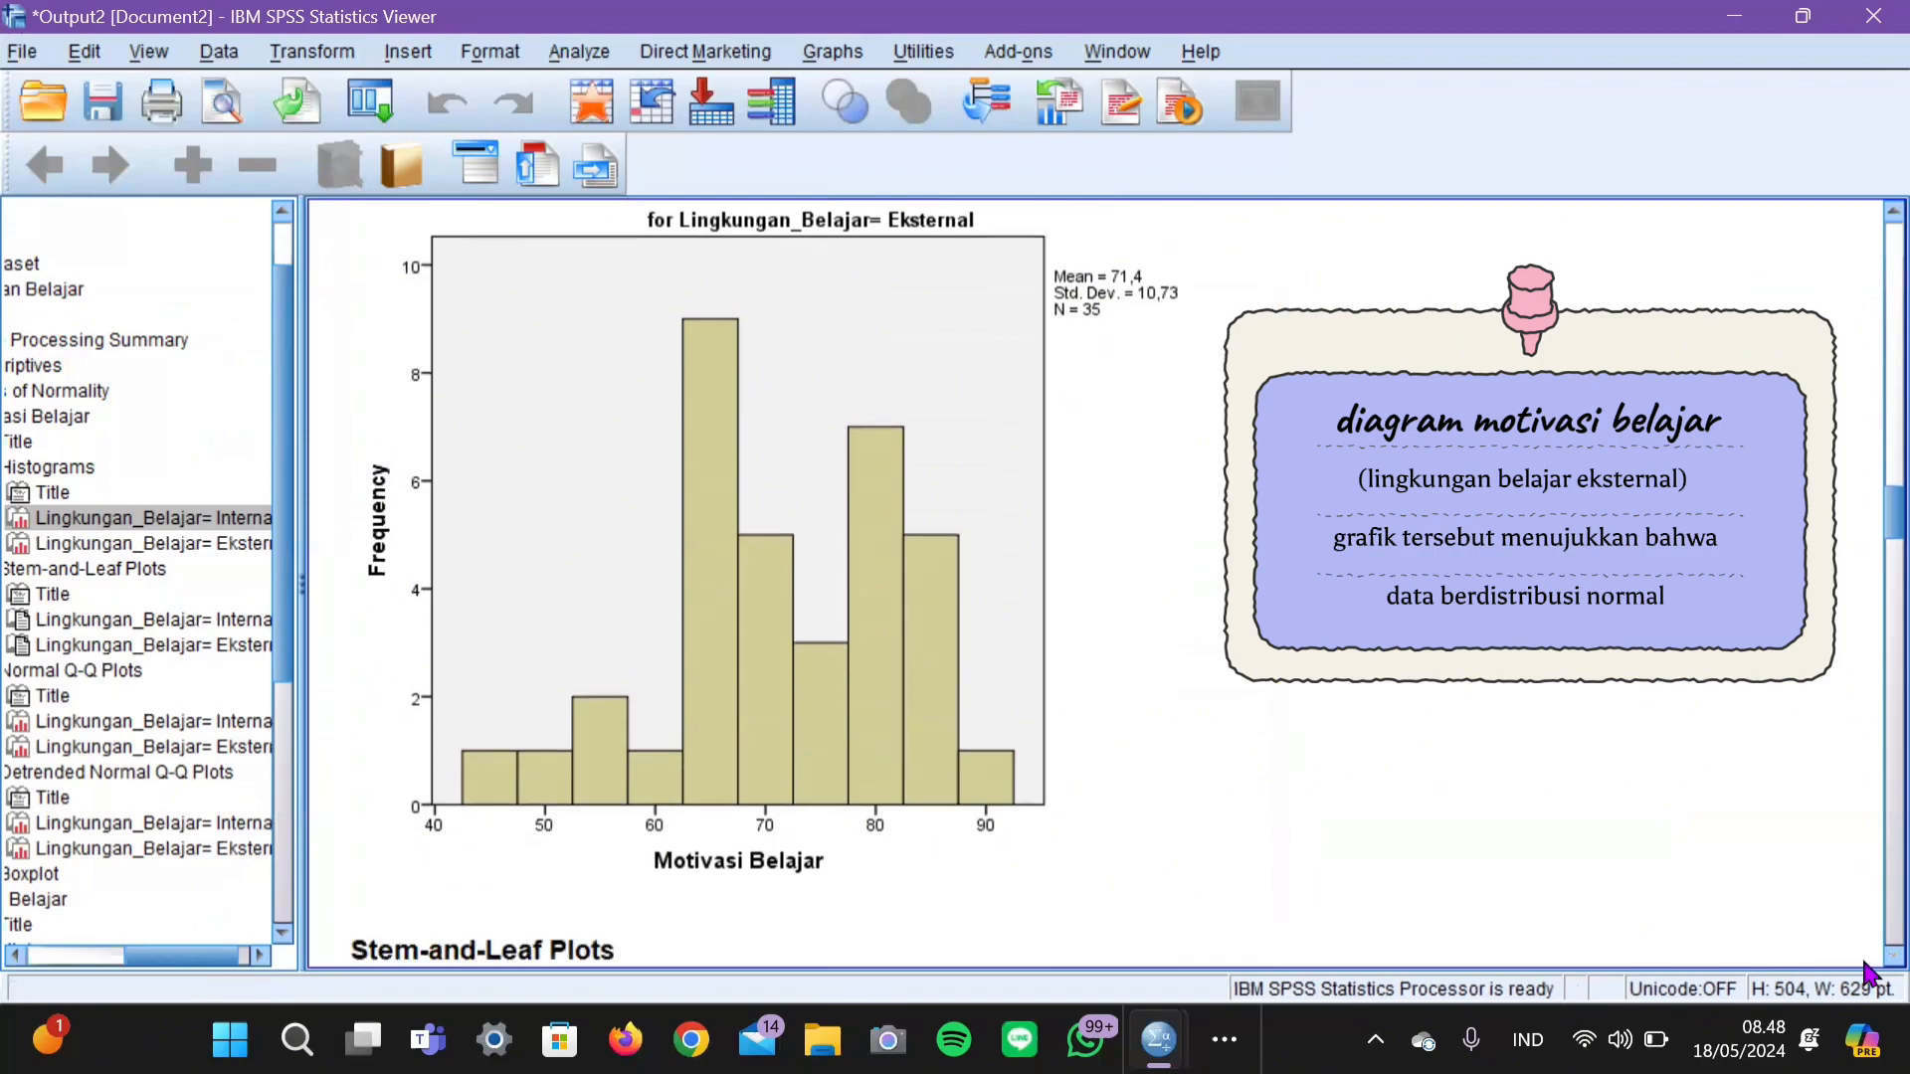
scroll(1867, 973, down, 20)
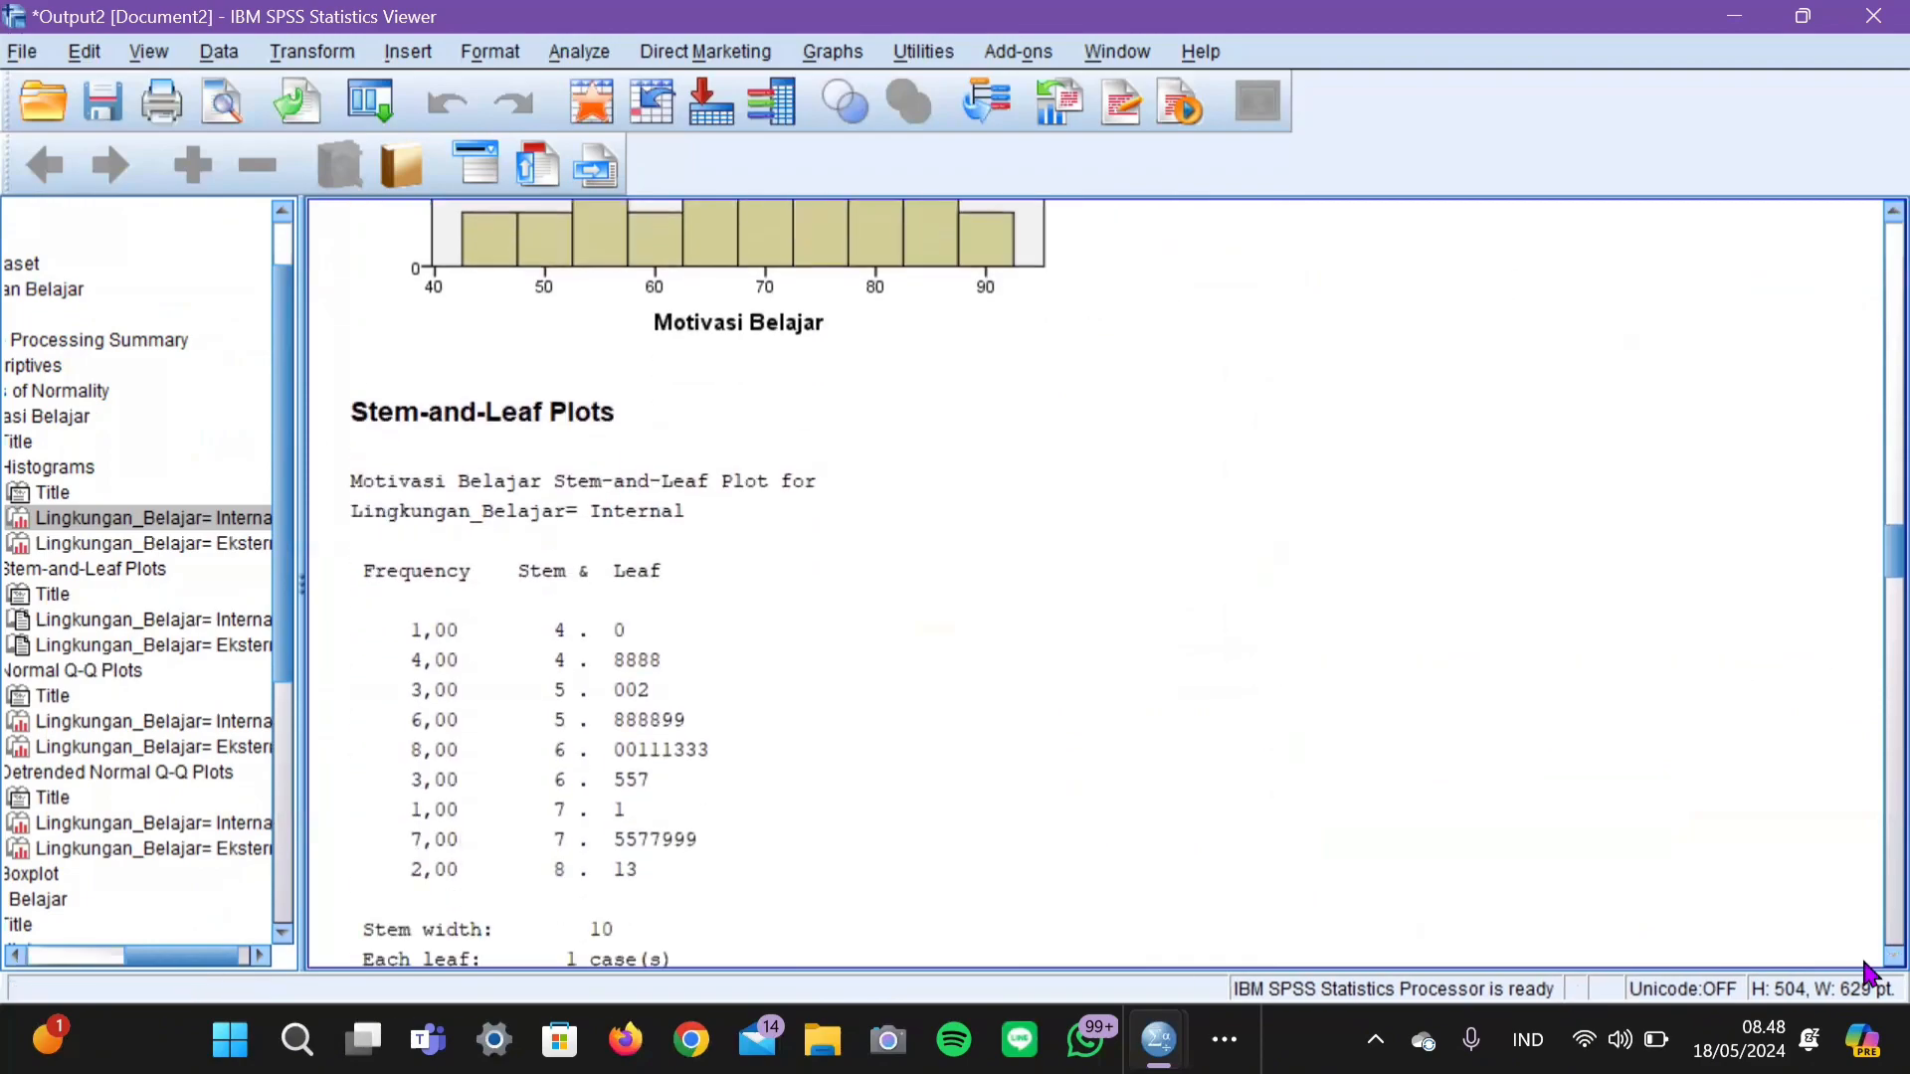
scroll(1867, 973, down, 20)
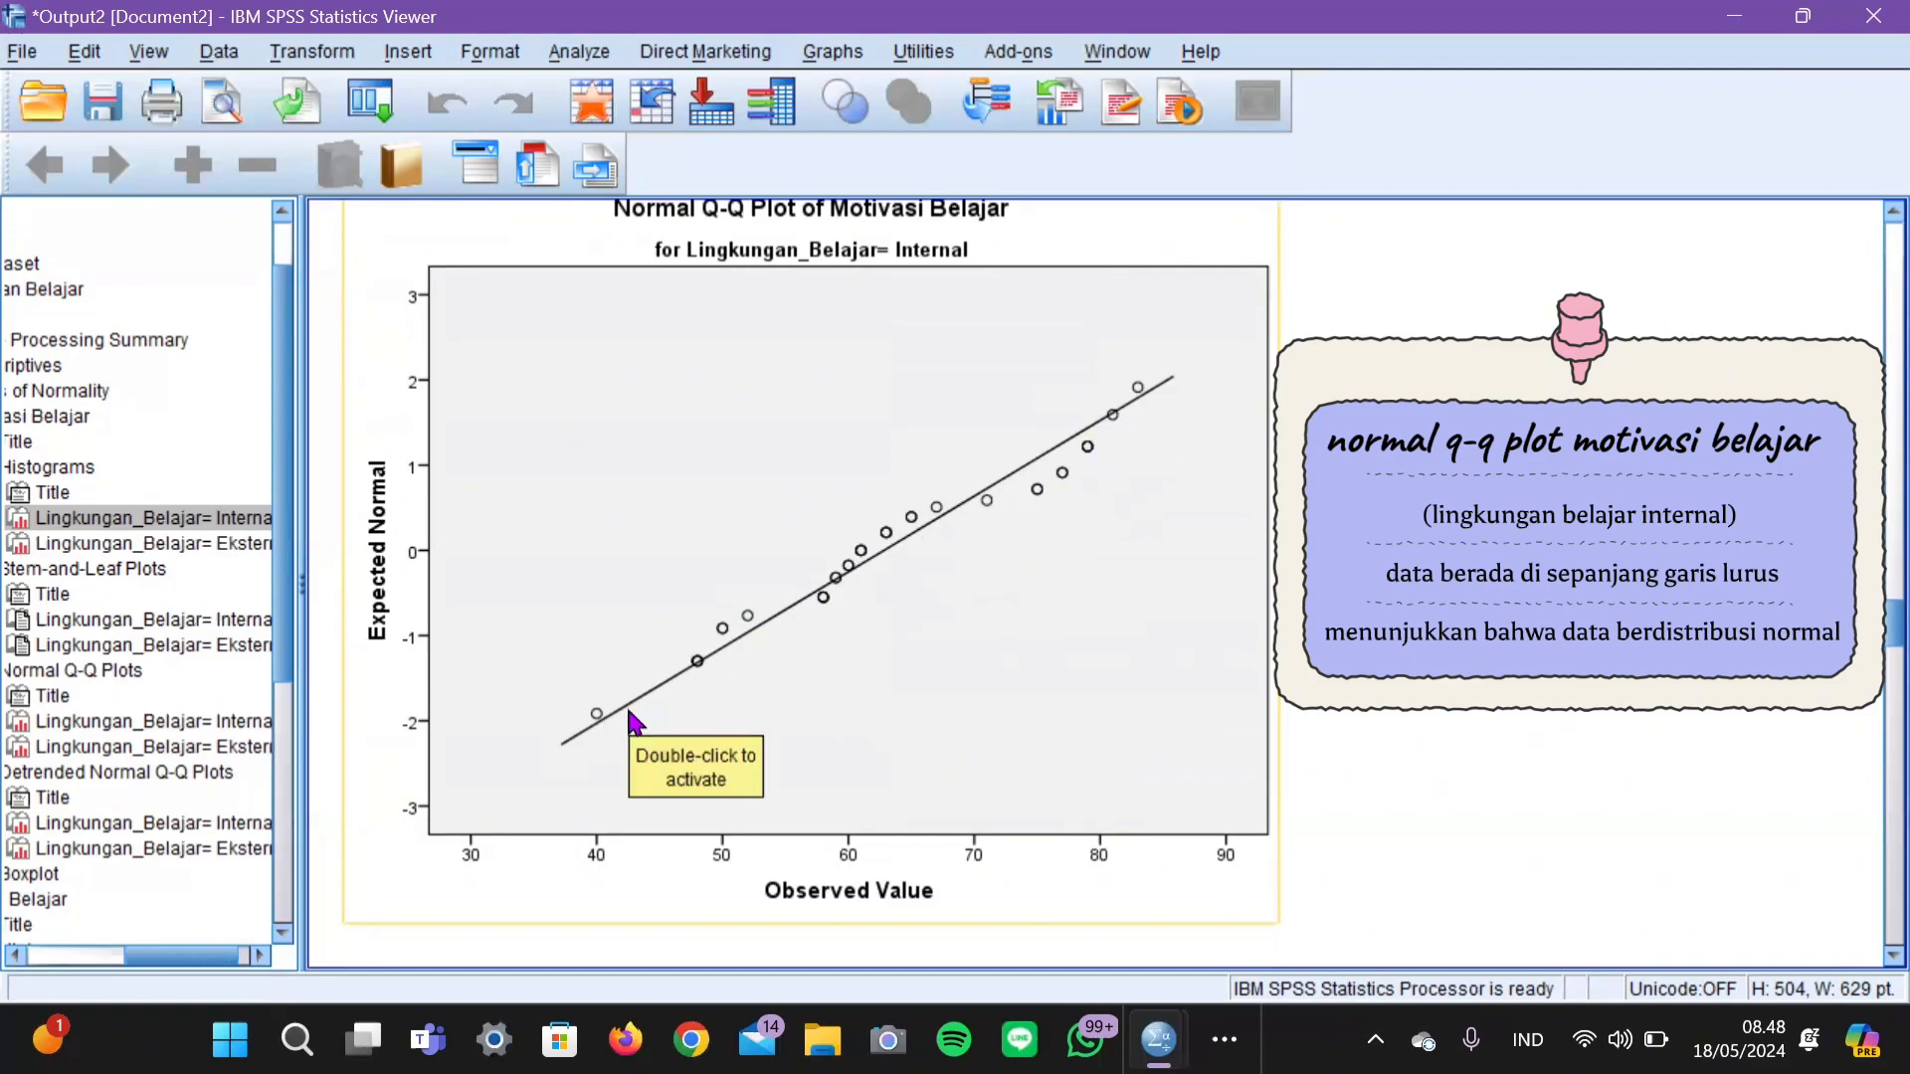
scroll(1868, 963, down, 5)
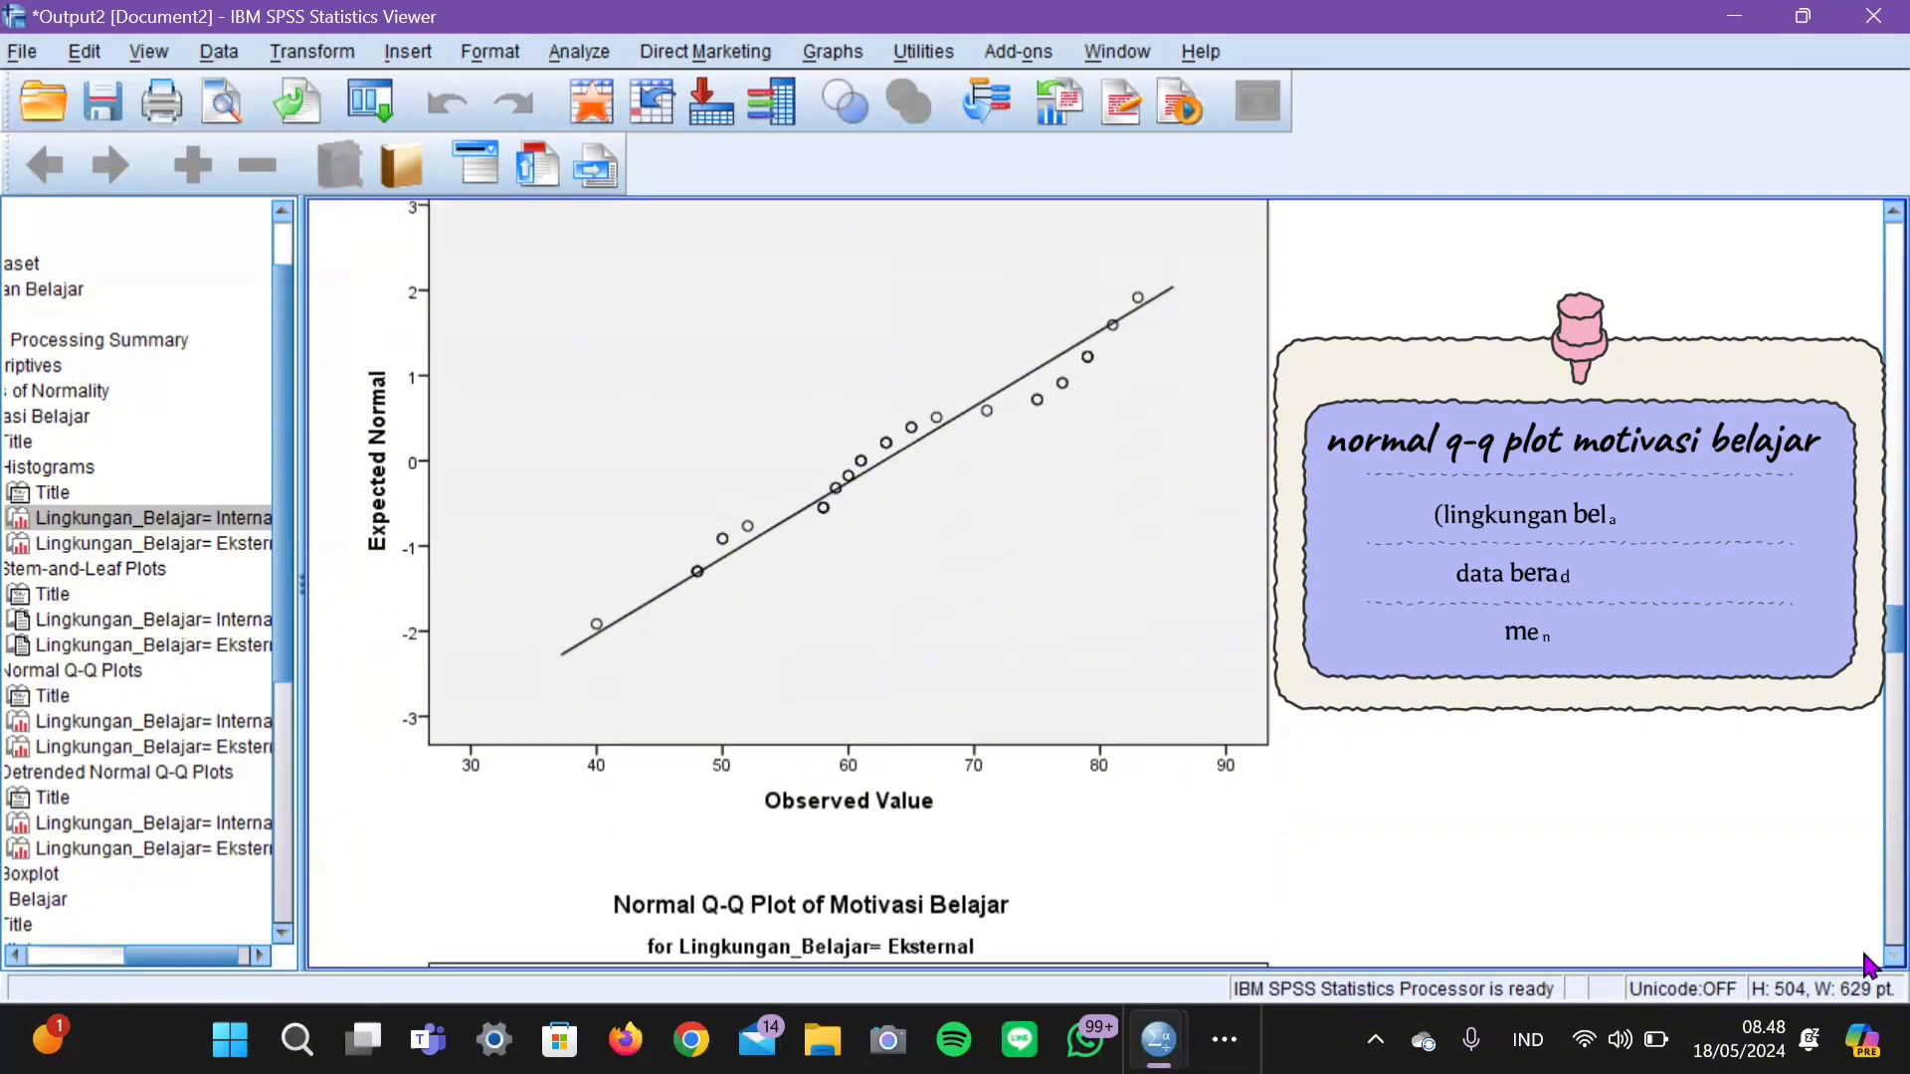
scroll(1868, 962, down, 4)
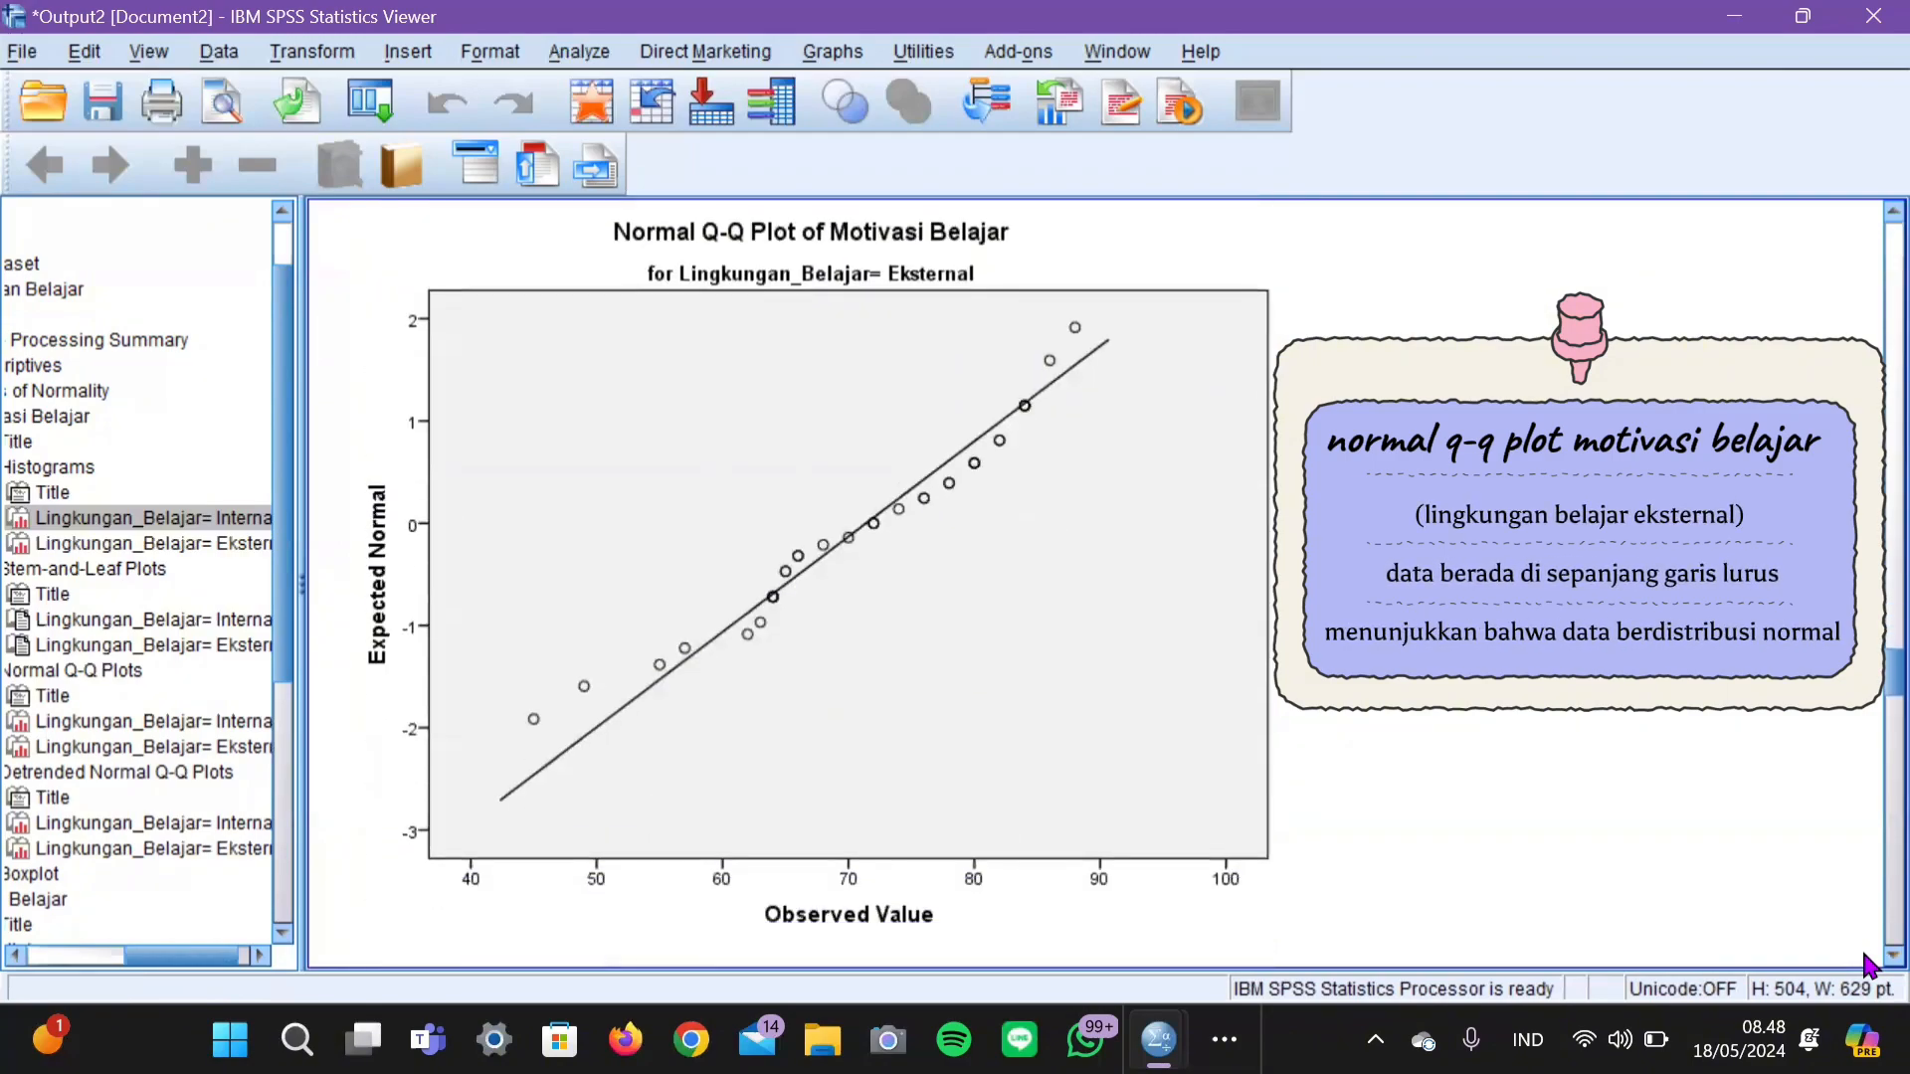